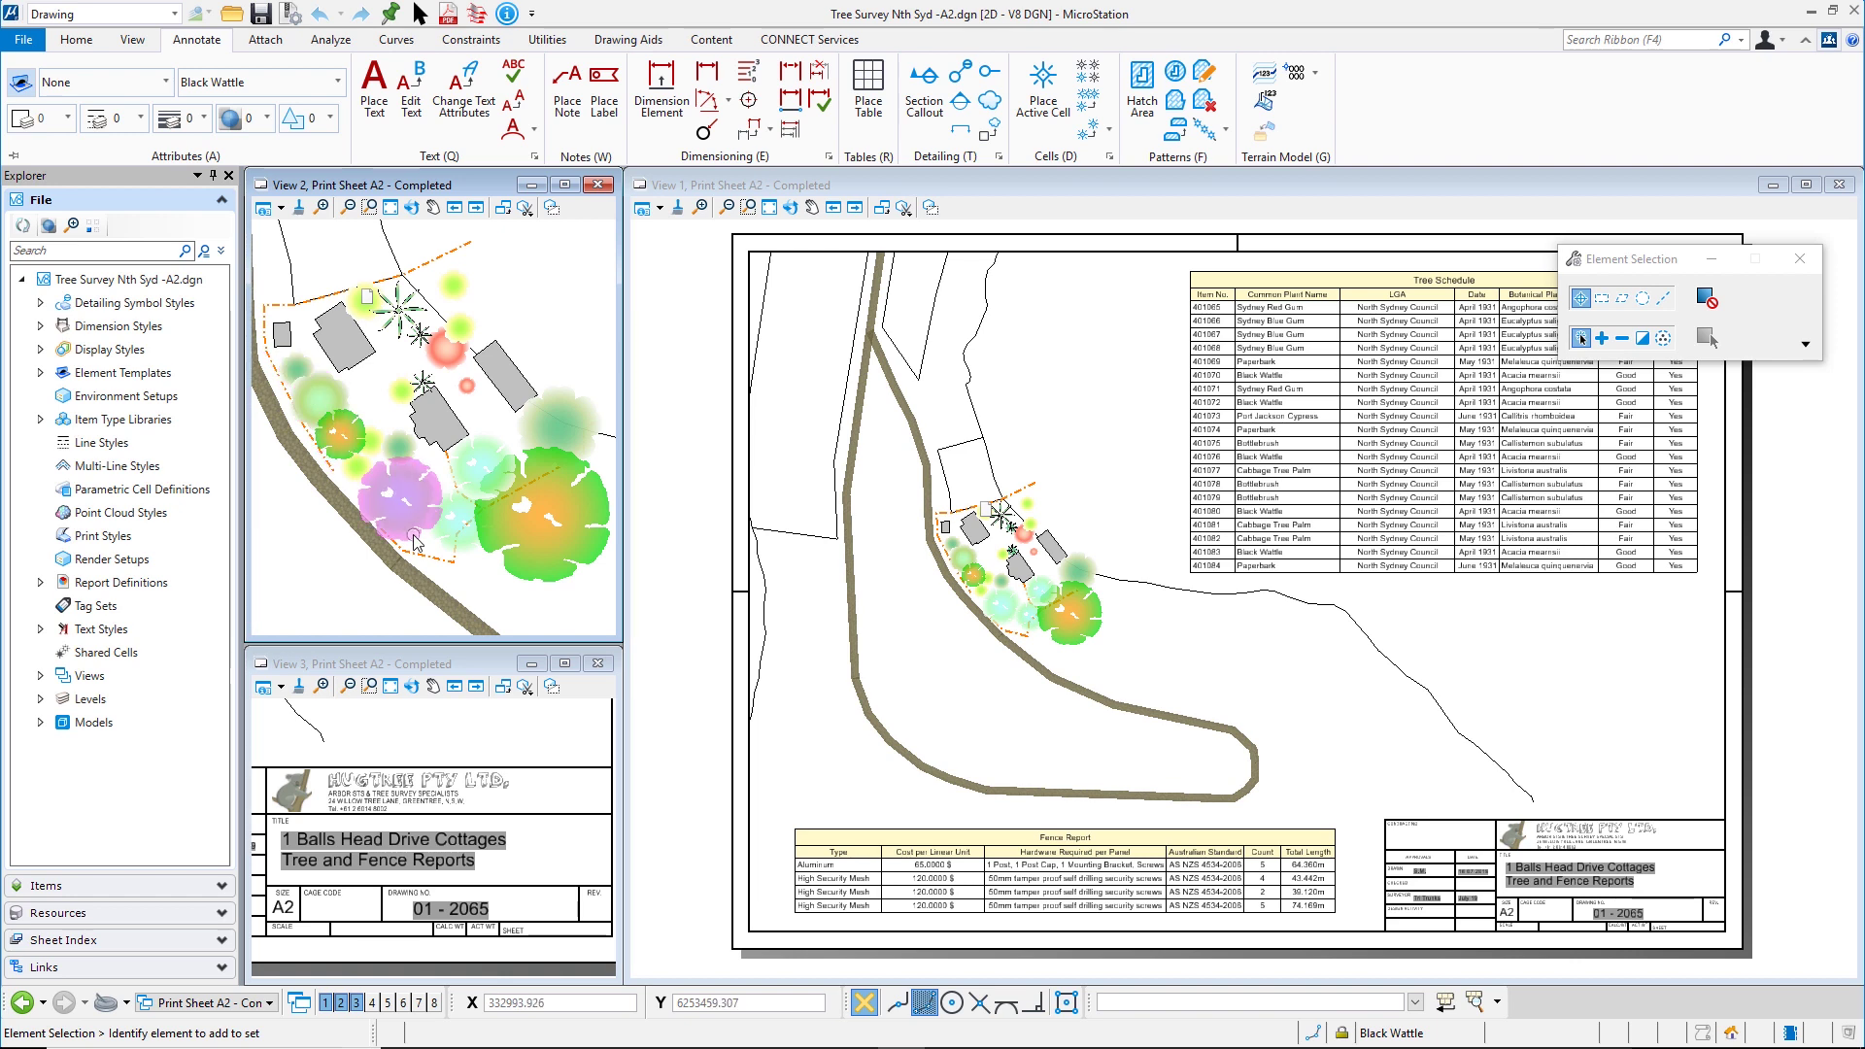
Step: Open the fence line's linked Product-Data-Sheet-Corromesh-358.pdf data sheet
mouse_move(437, 559)
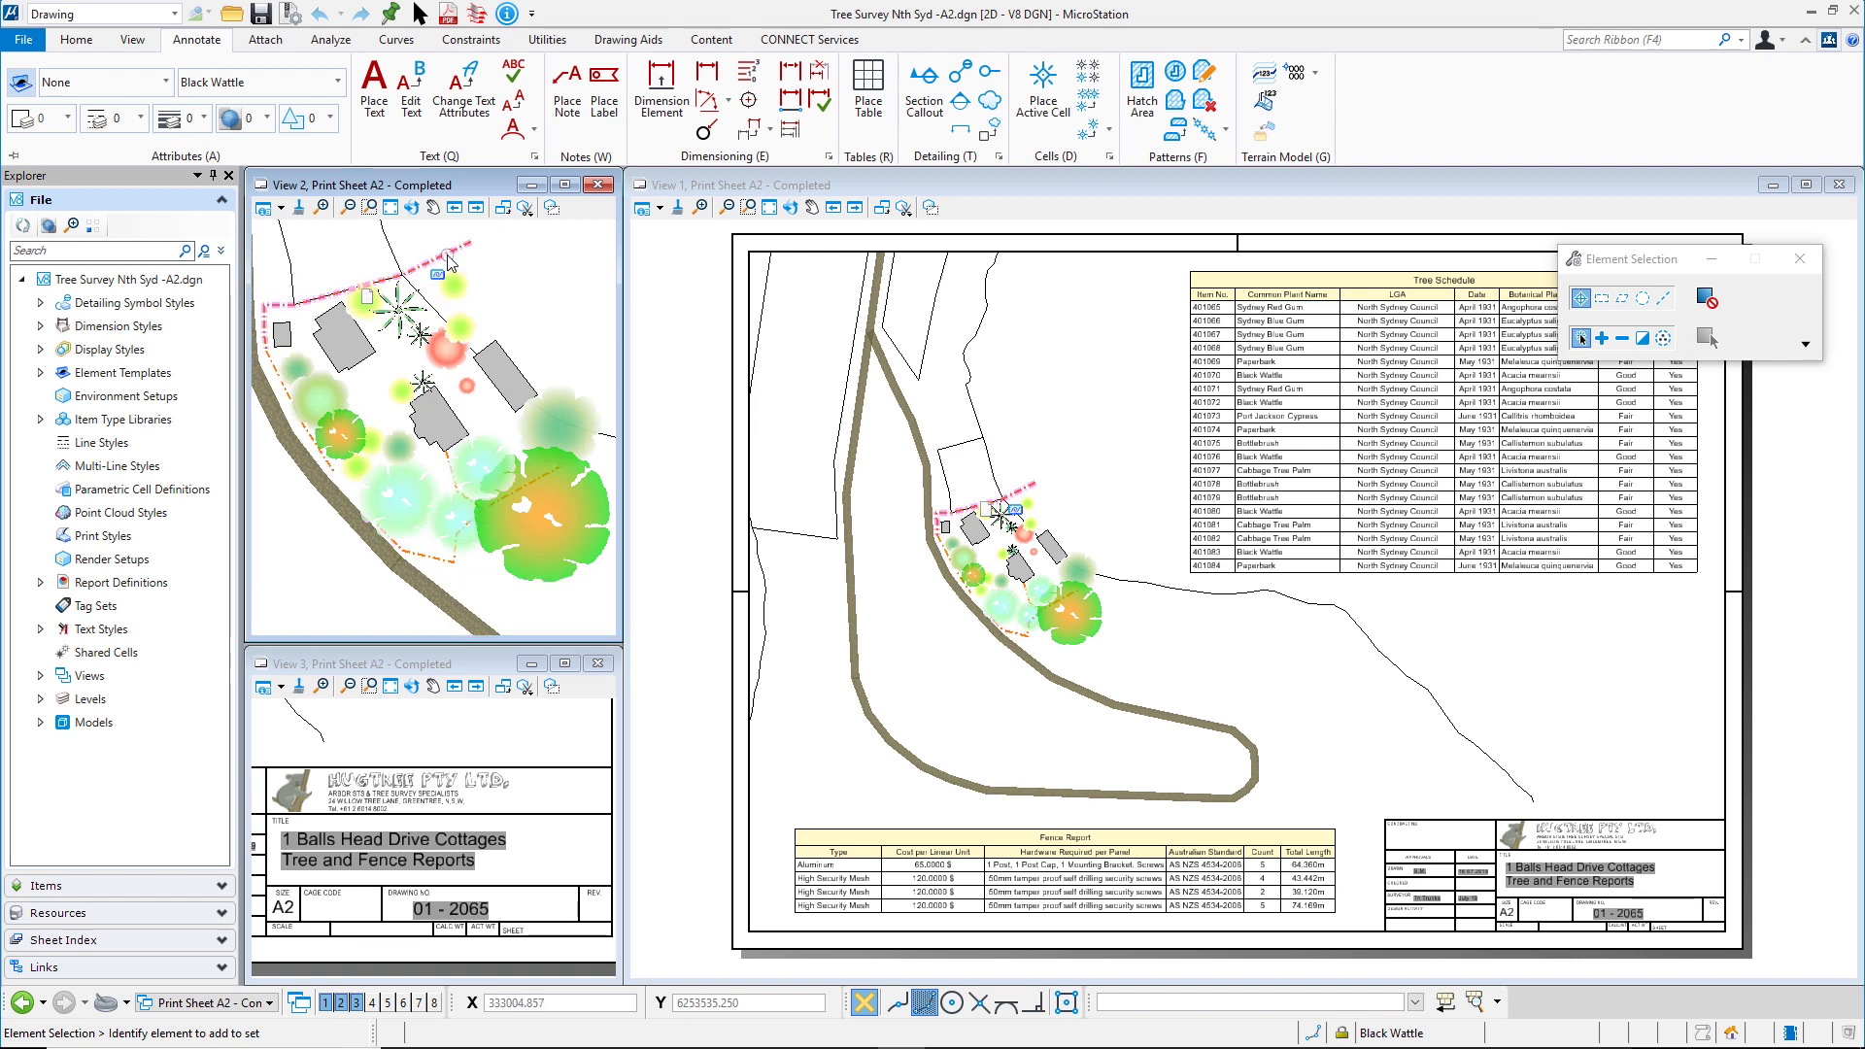
mouse_move(448, 262)
mouse_move(392, 272)
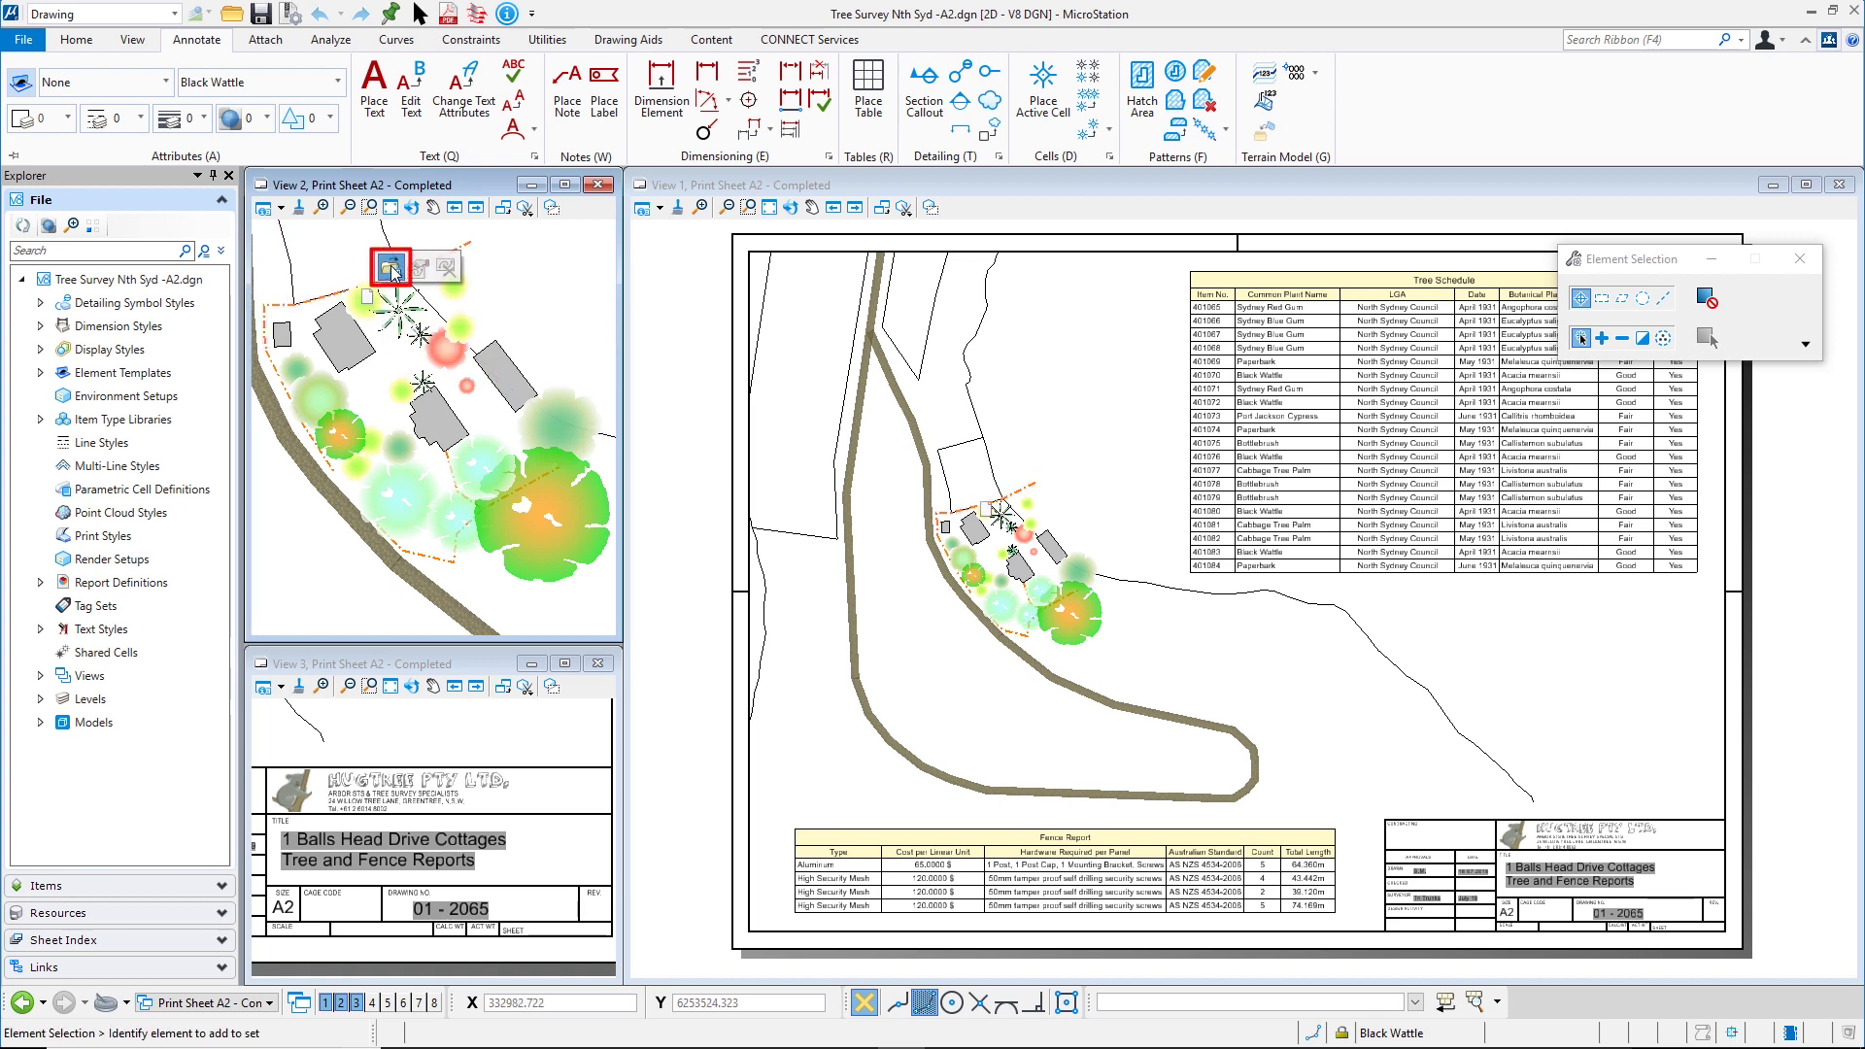
click(392, 272)
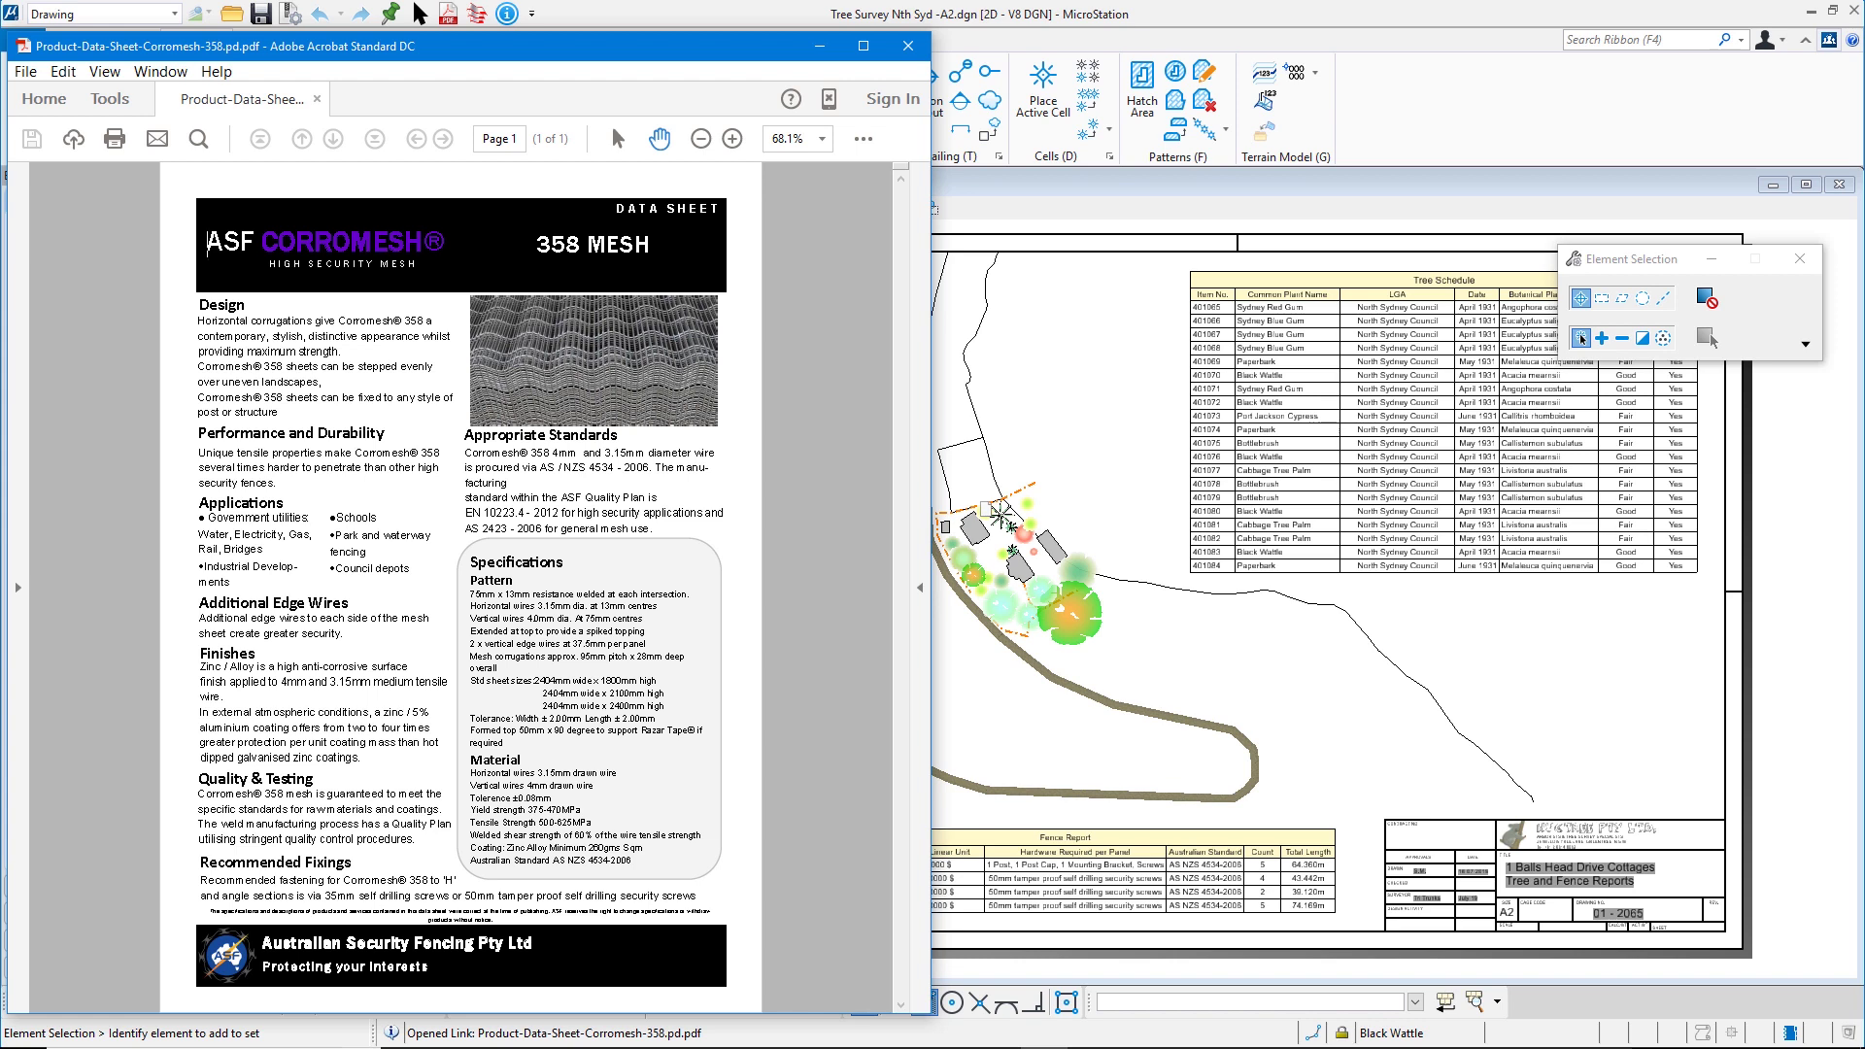
click(909, 46)
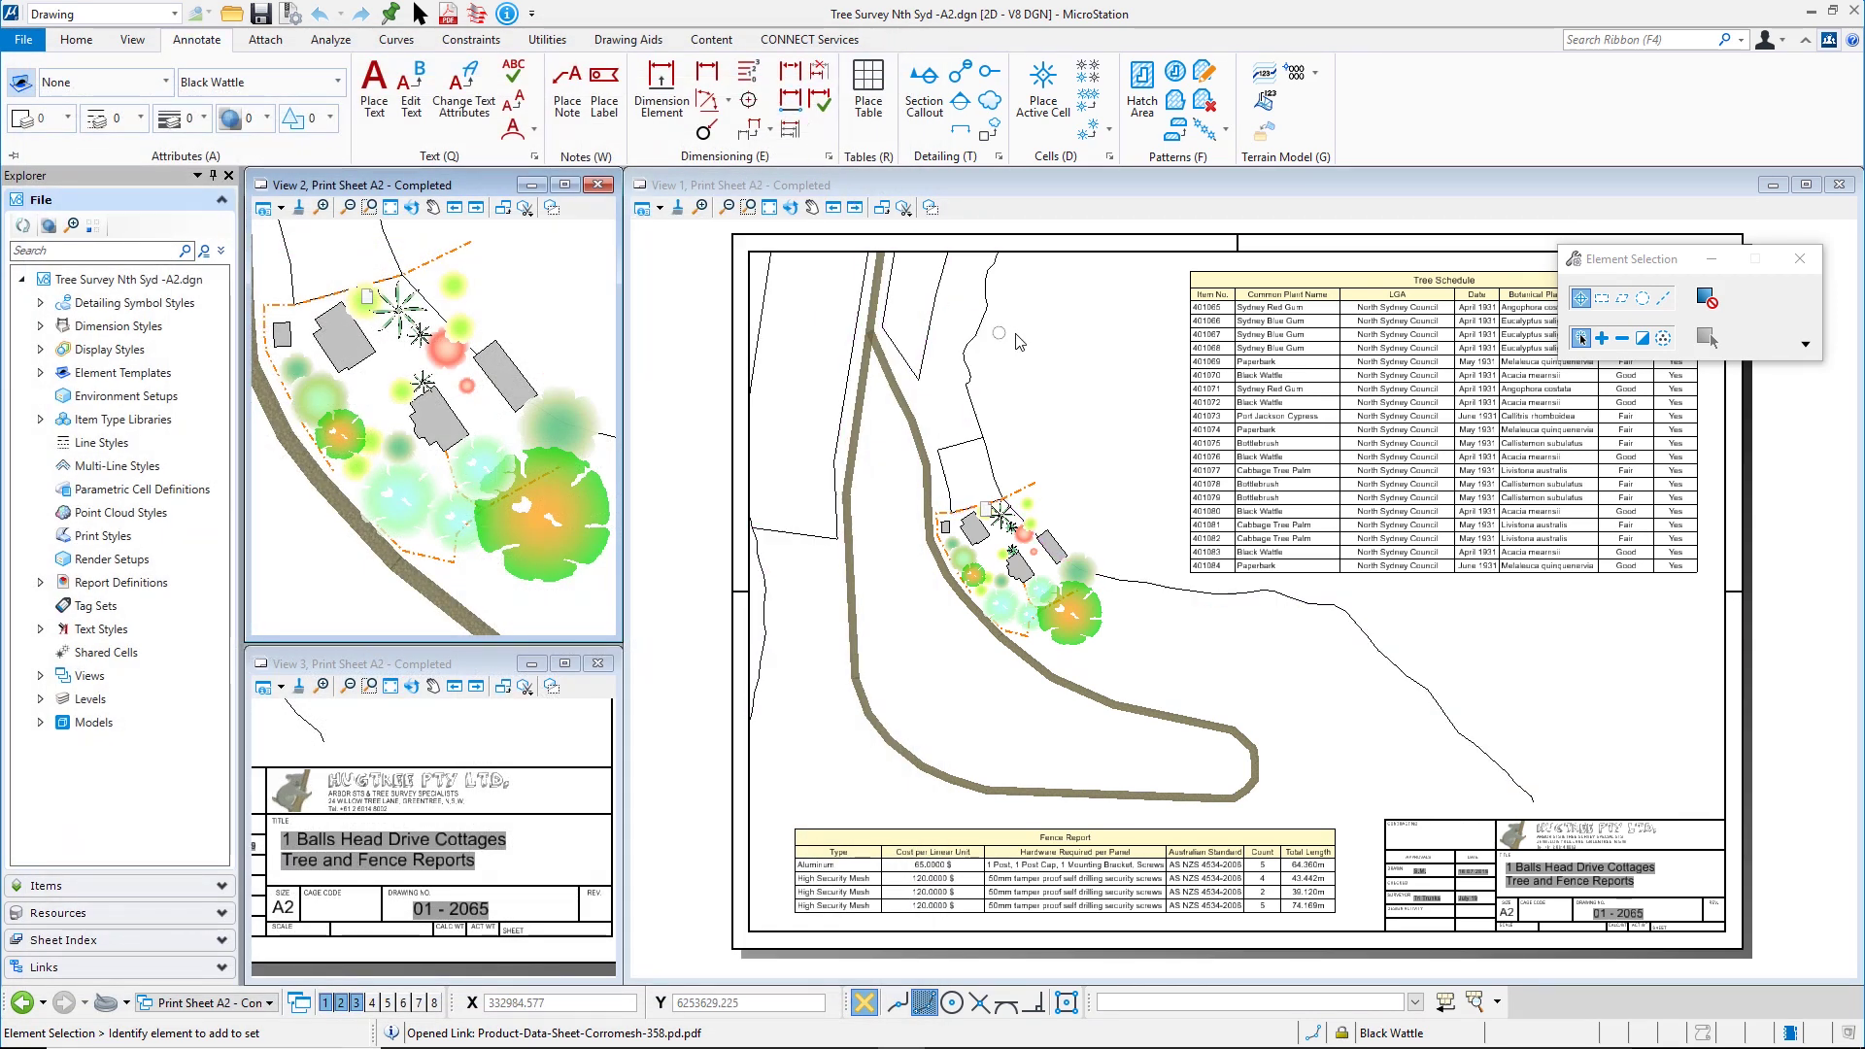
Step: Switch to the Print Sheet A2 Views group, then select and clear the large Sydney Red Gum tree
click(264, 1006)
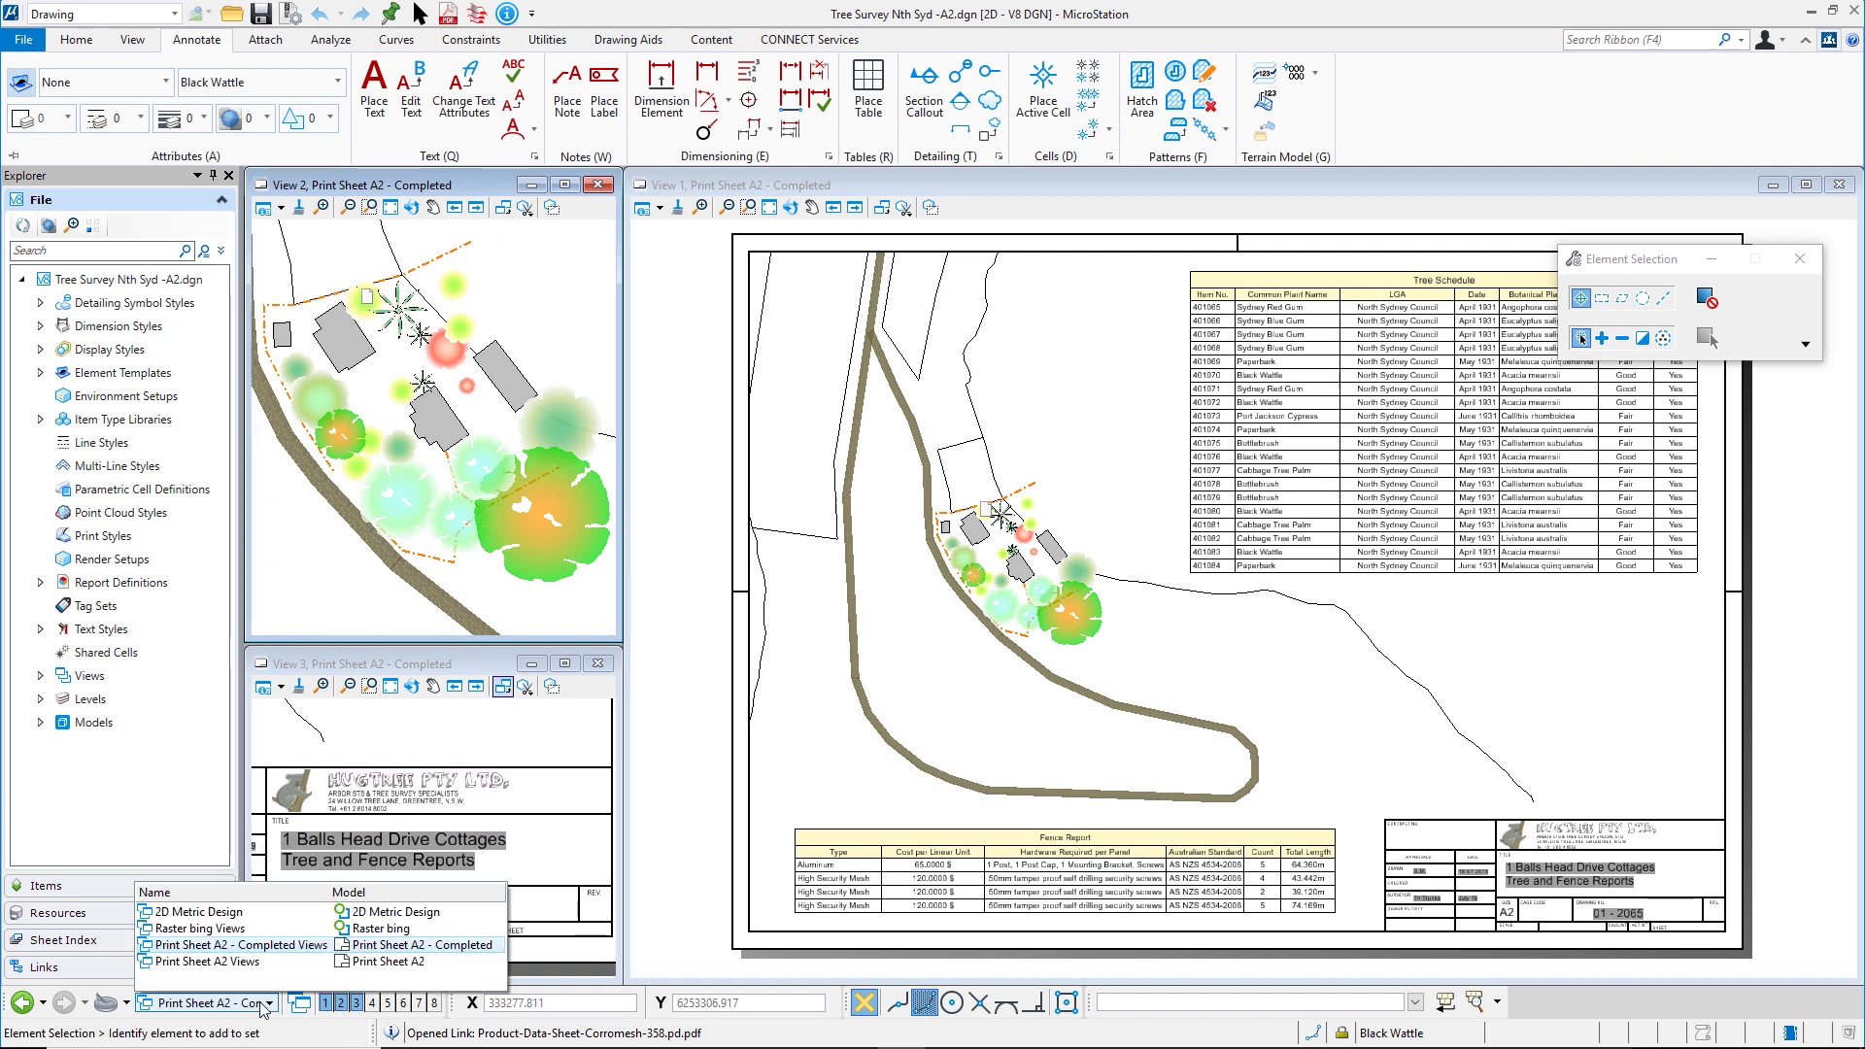
click(361, 962)
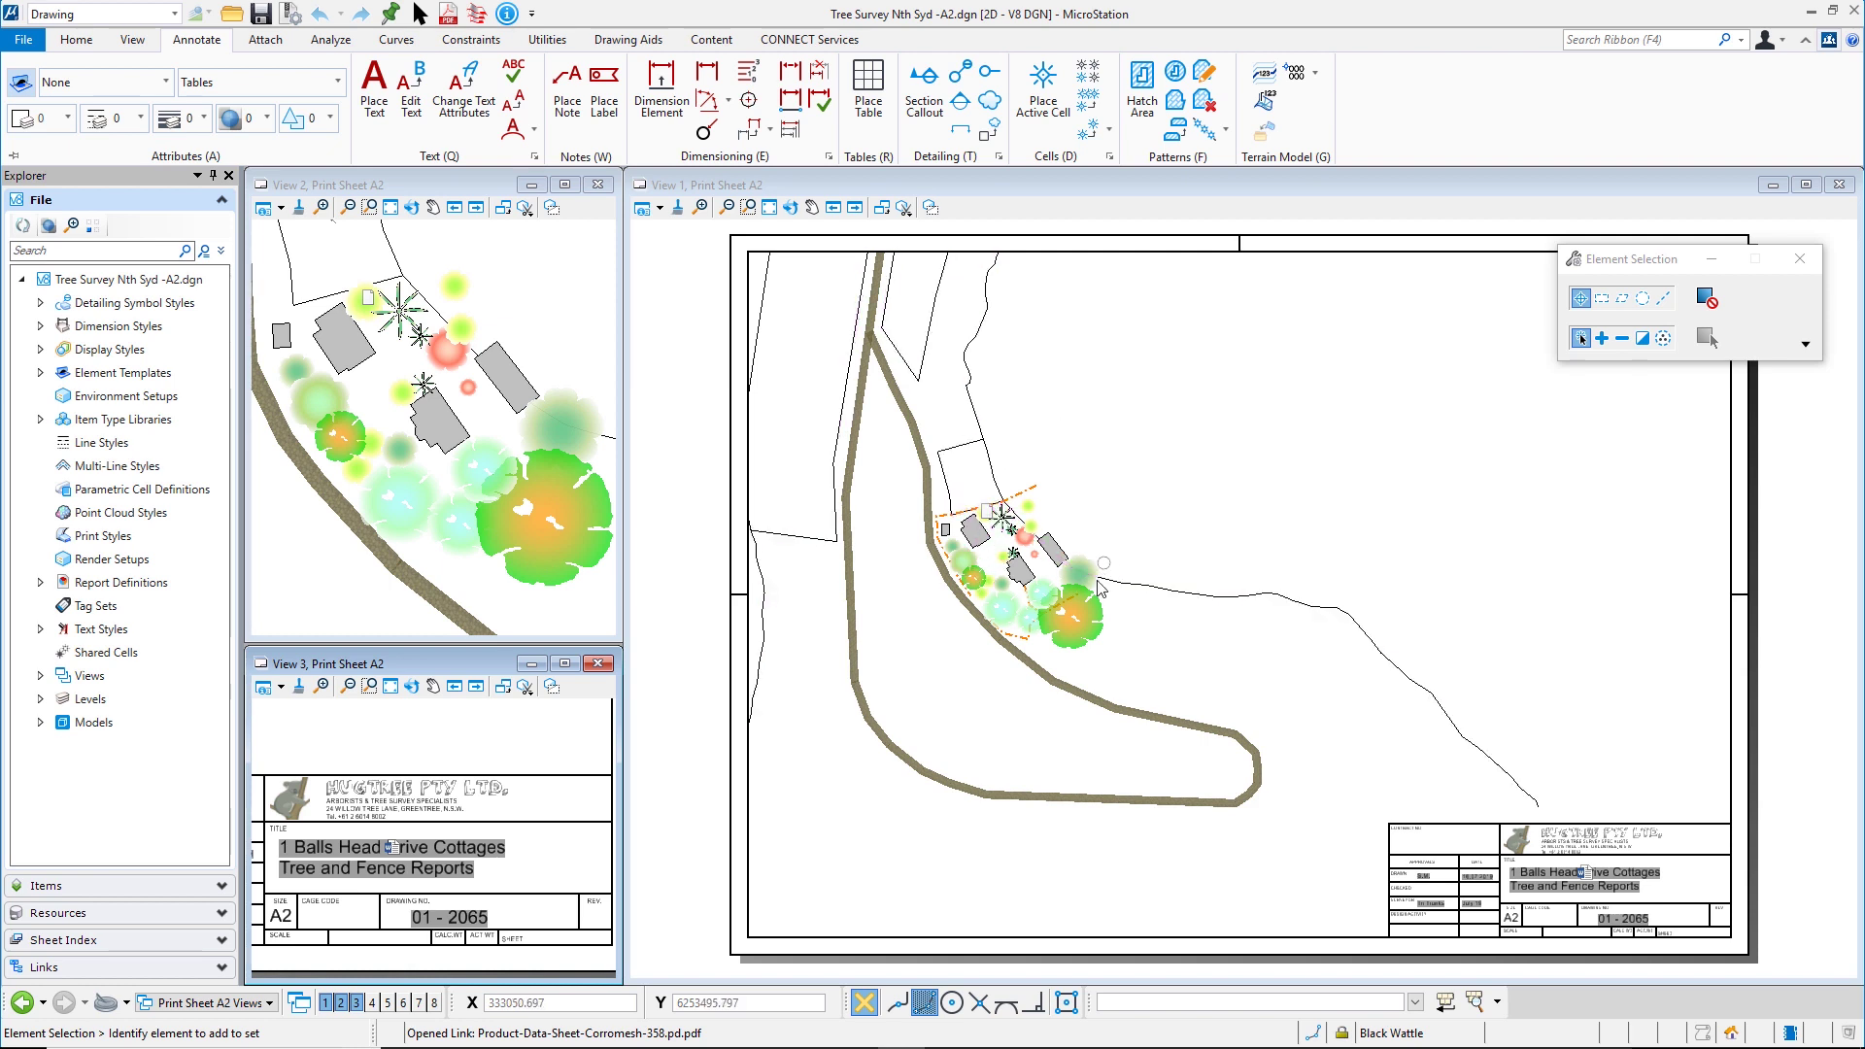
click(1074, 634)
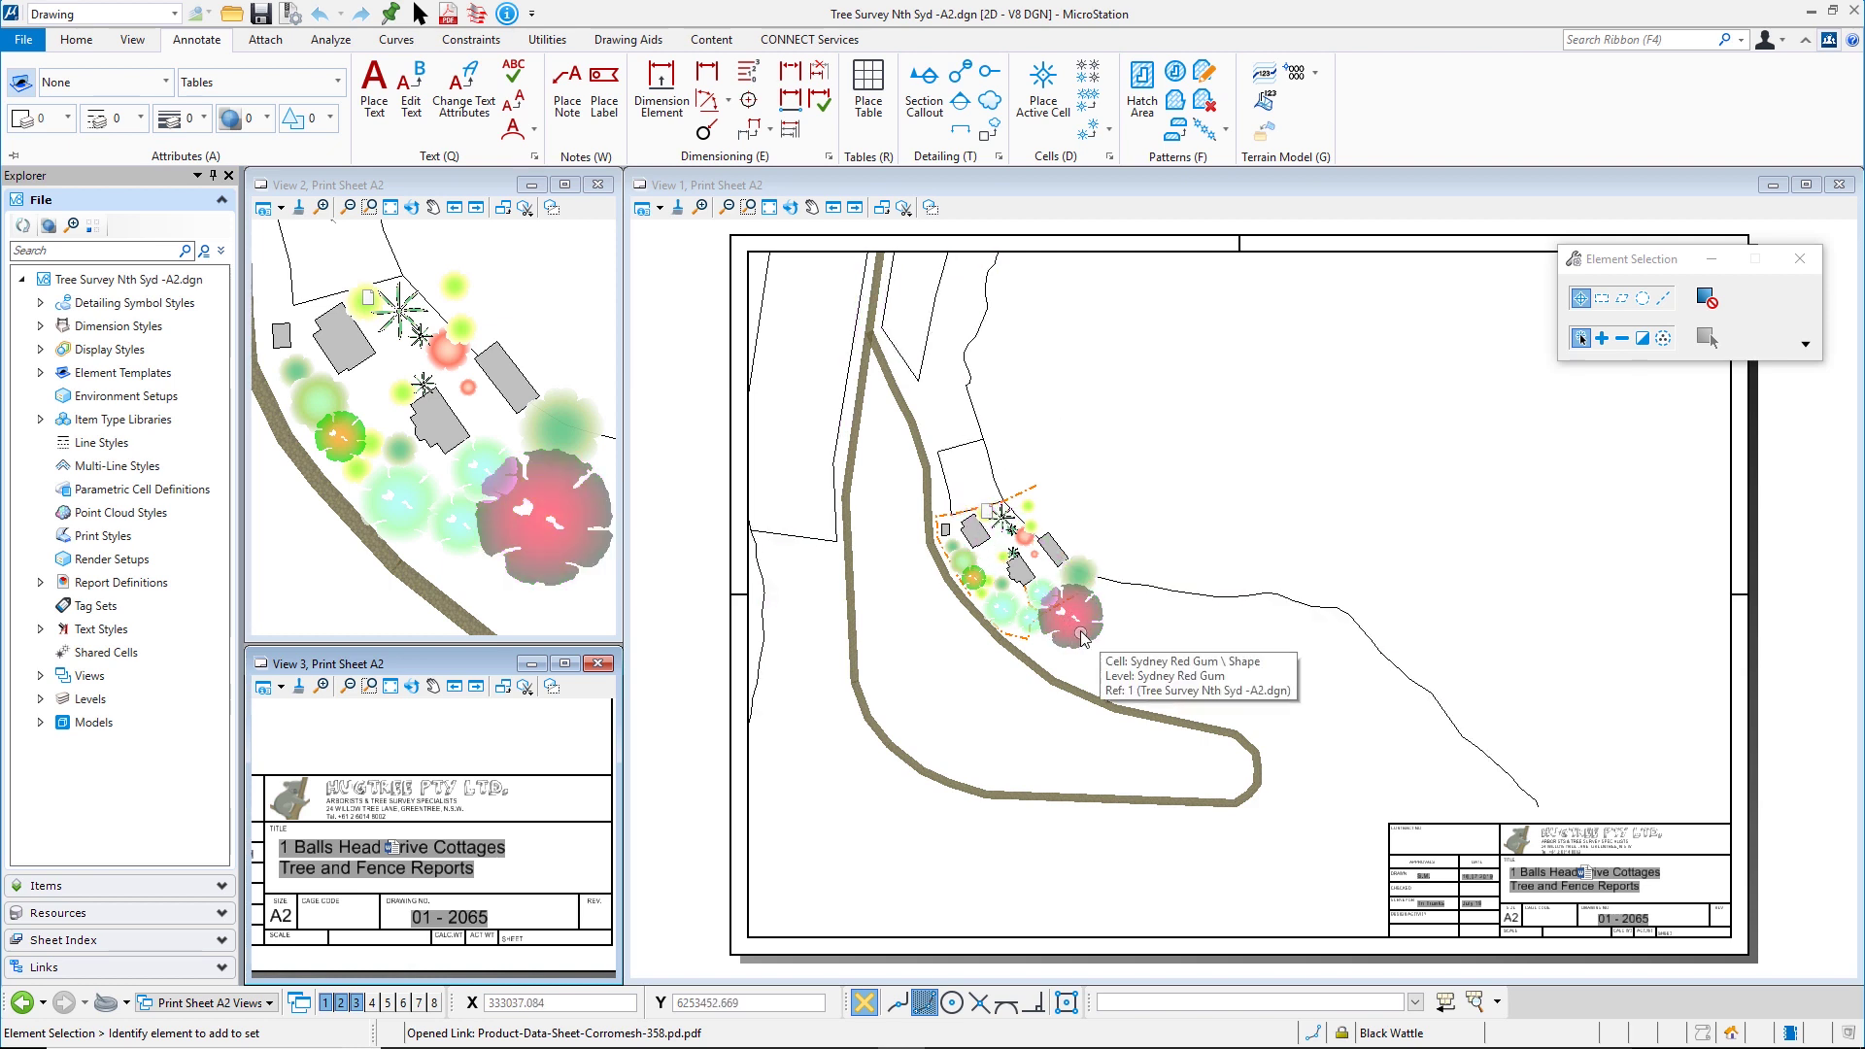
click(1112, 649)
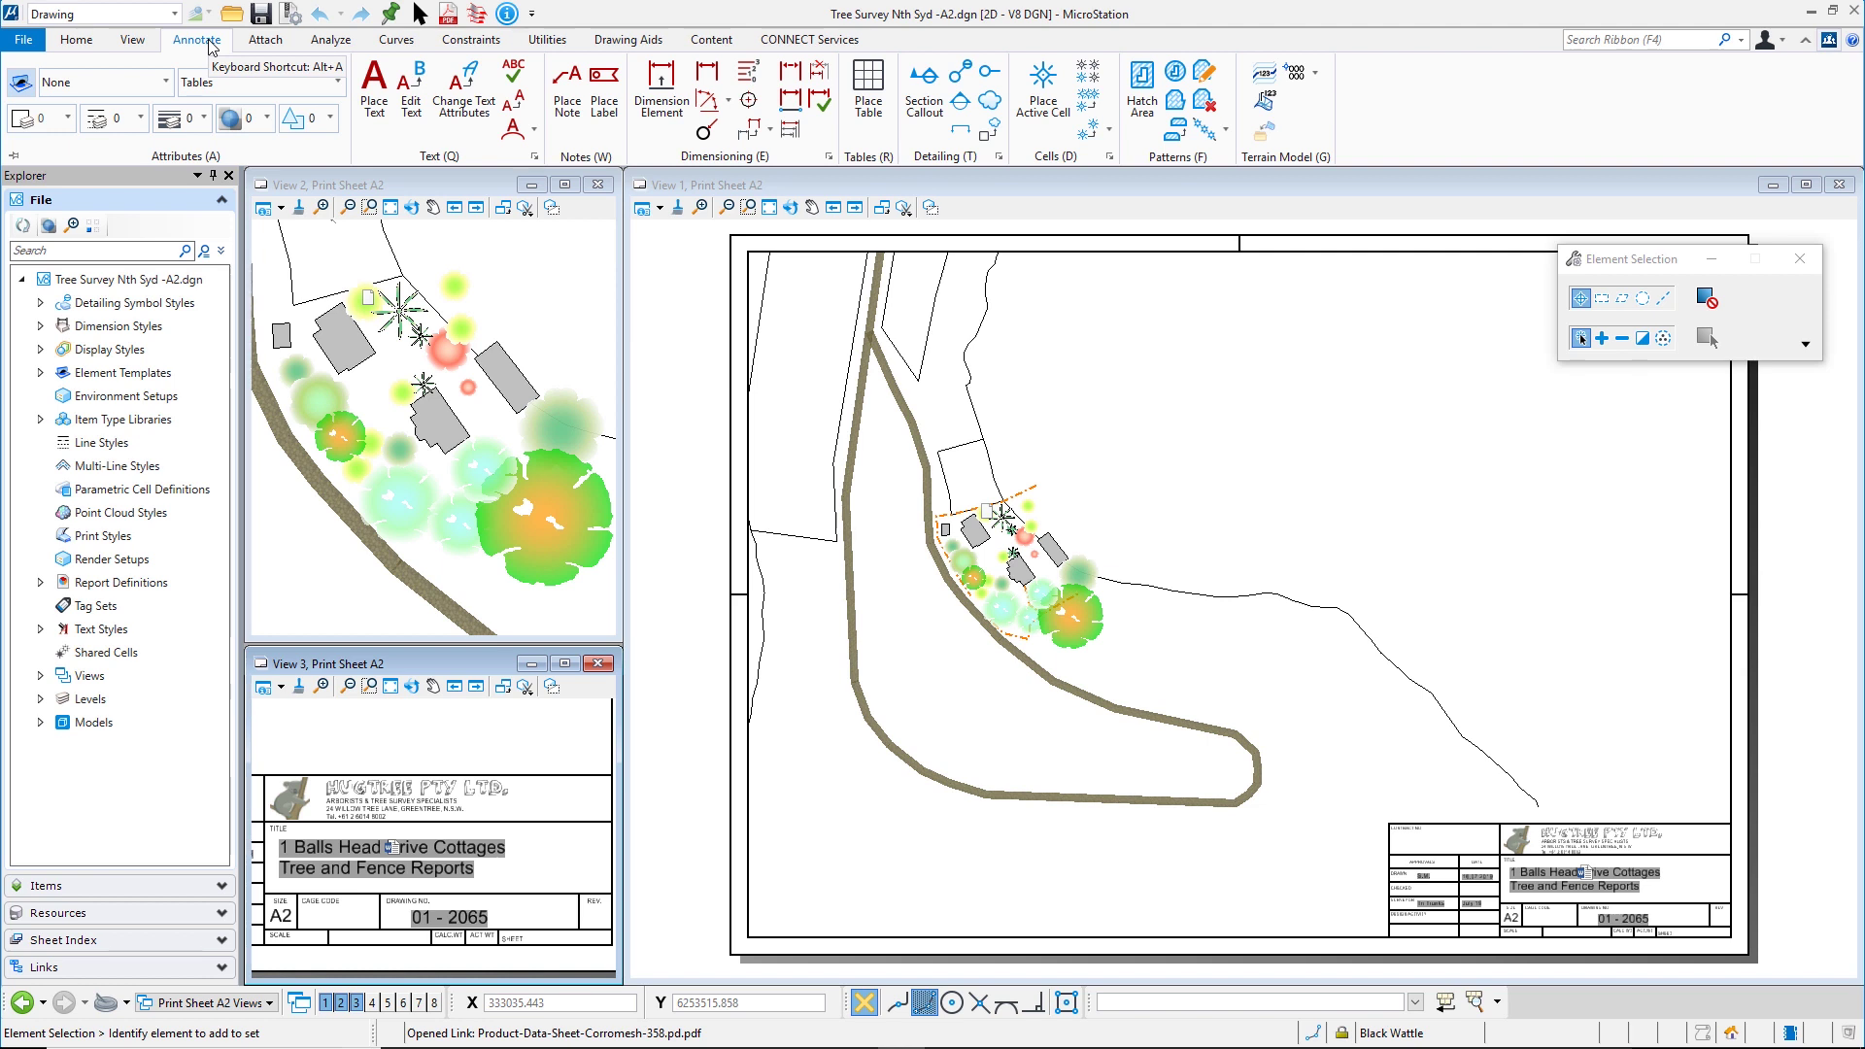
Step: Place a blank table with 5 rows and 8 columns to the right of the trees
click(879, 92)
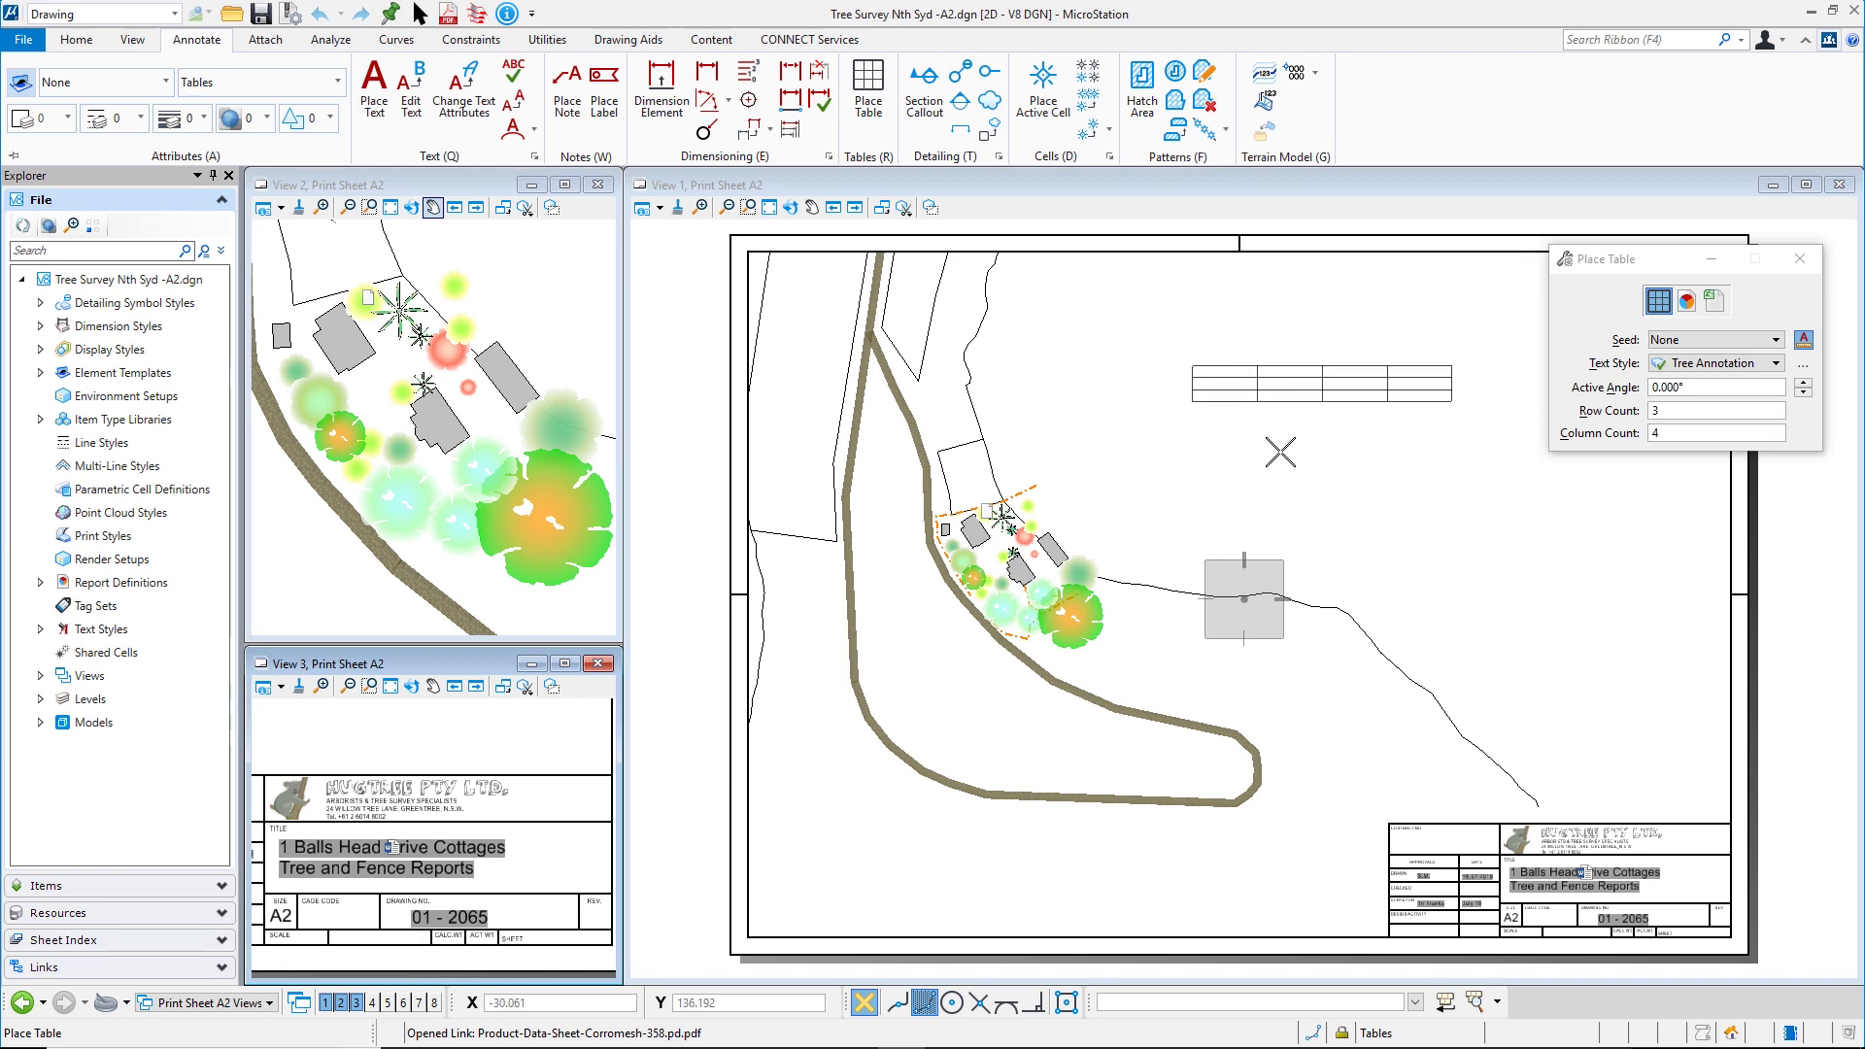
double_click(1667, 412)
text(5)
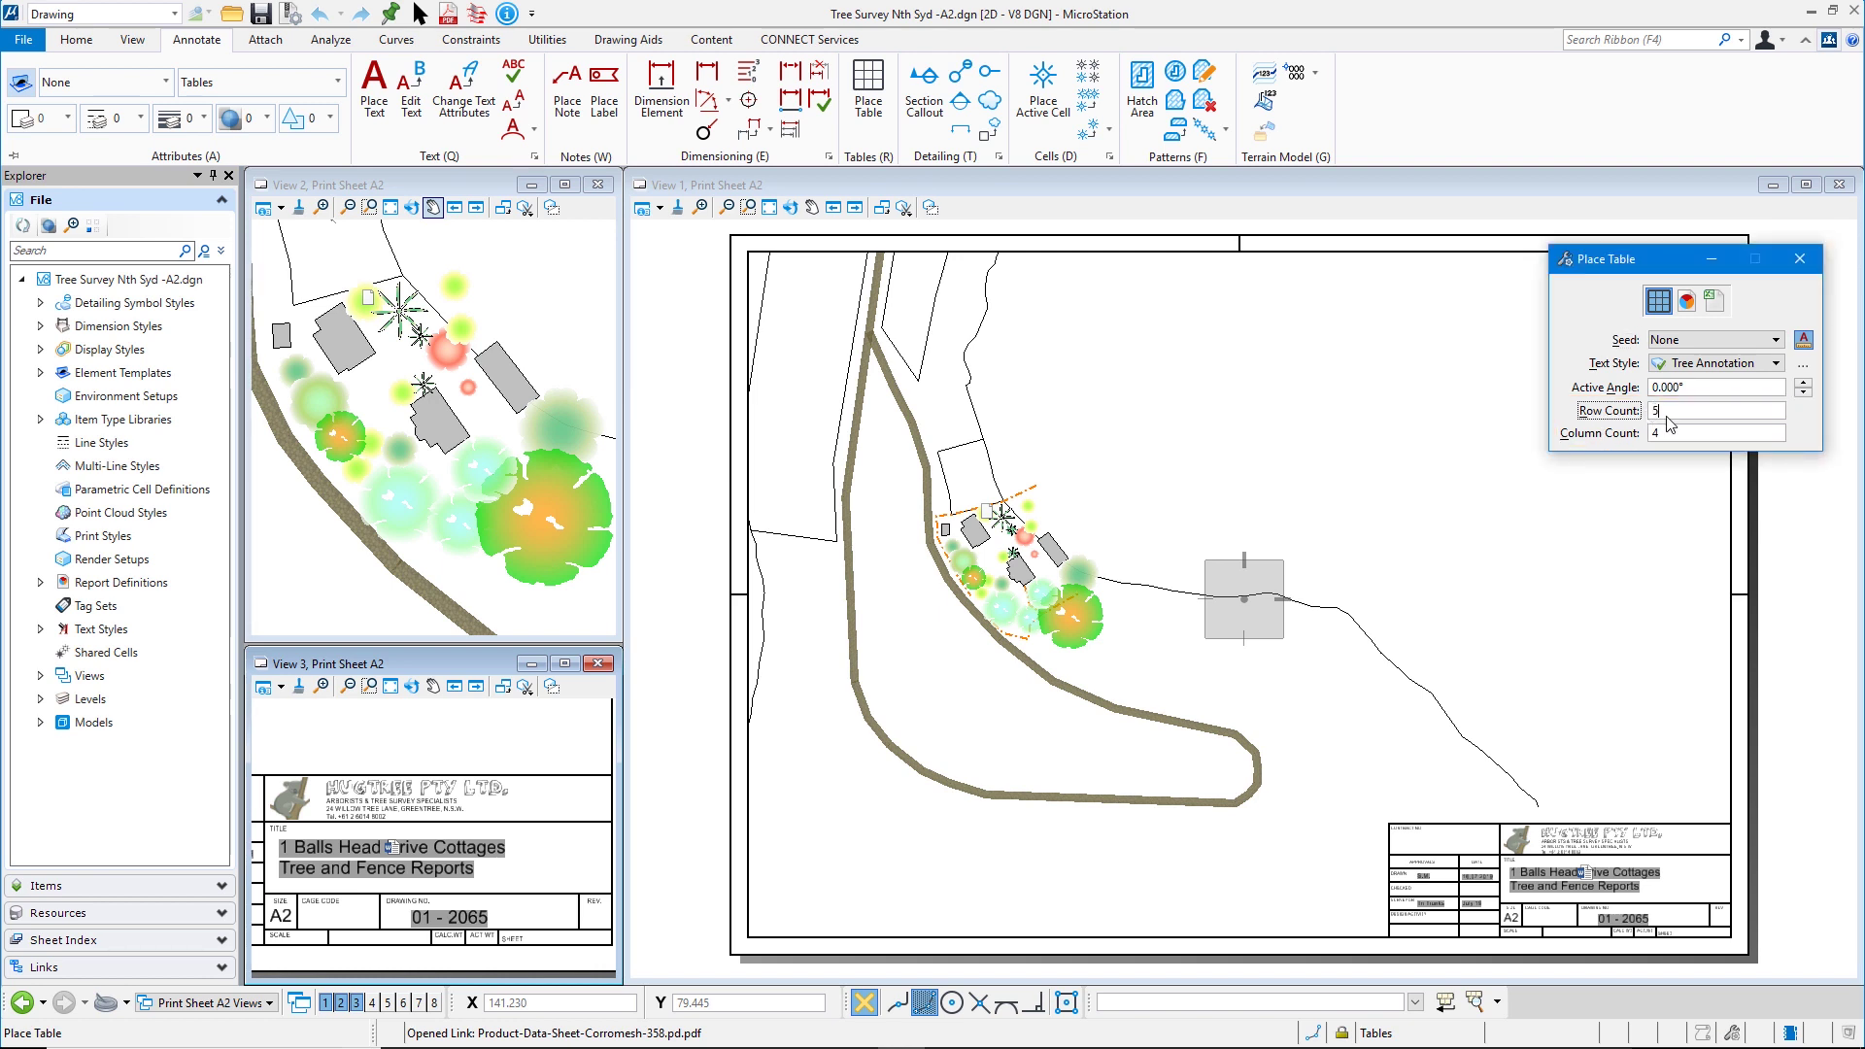
key(Tab)
text(8)
key(Tab)
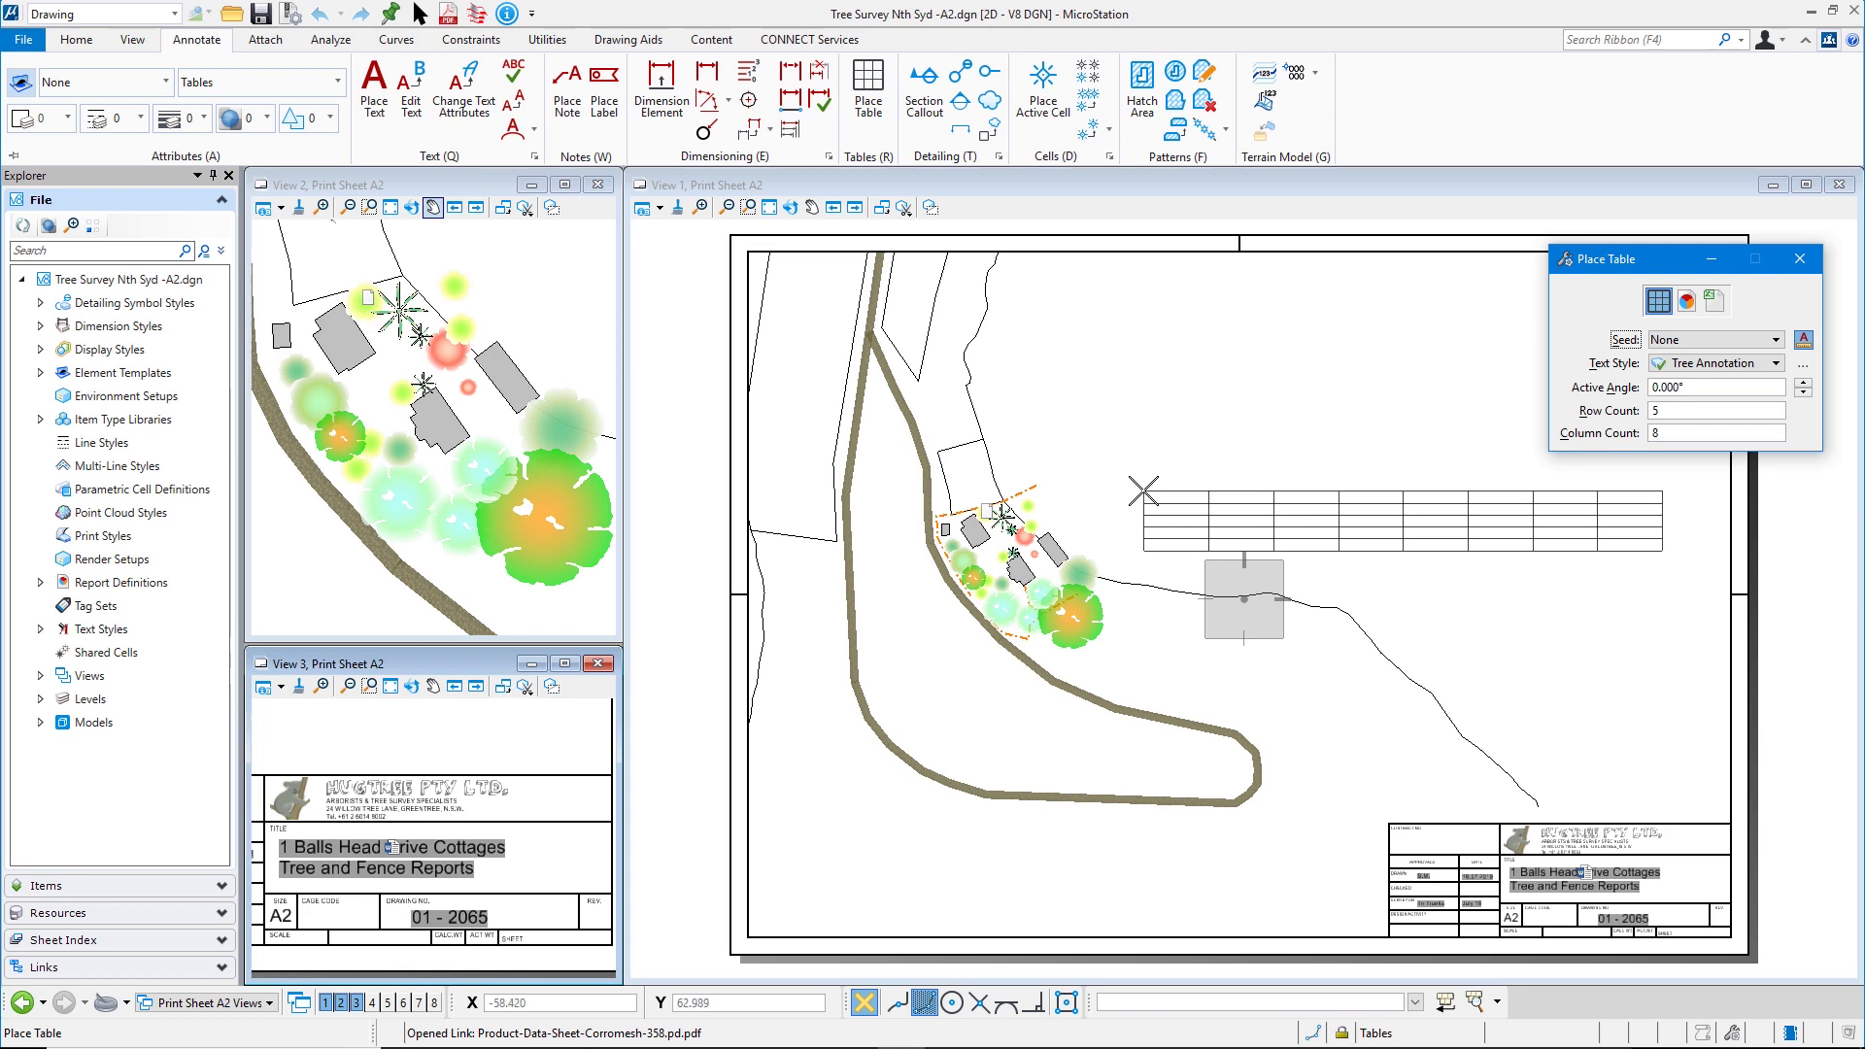
click(1144, 492)
click(1514, 651)
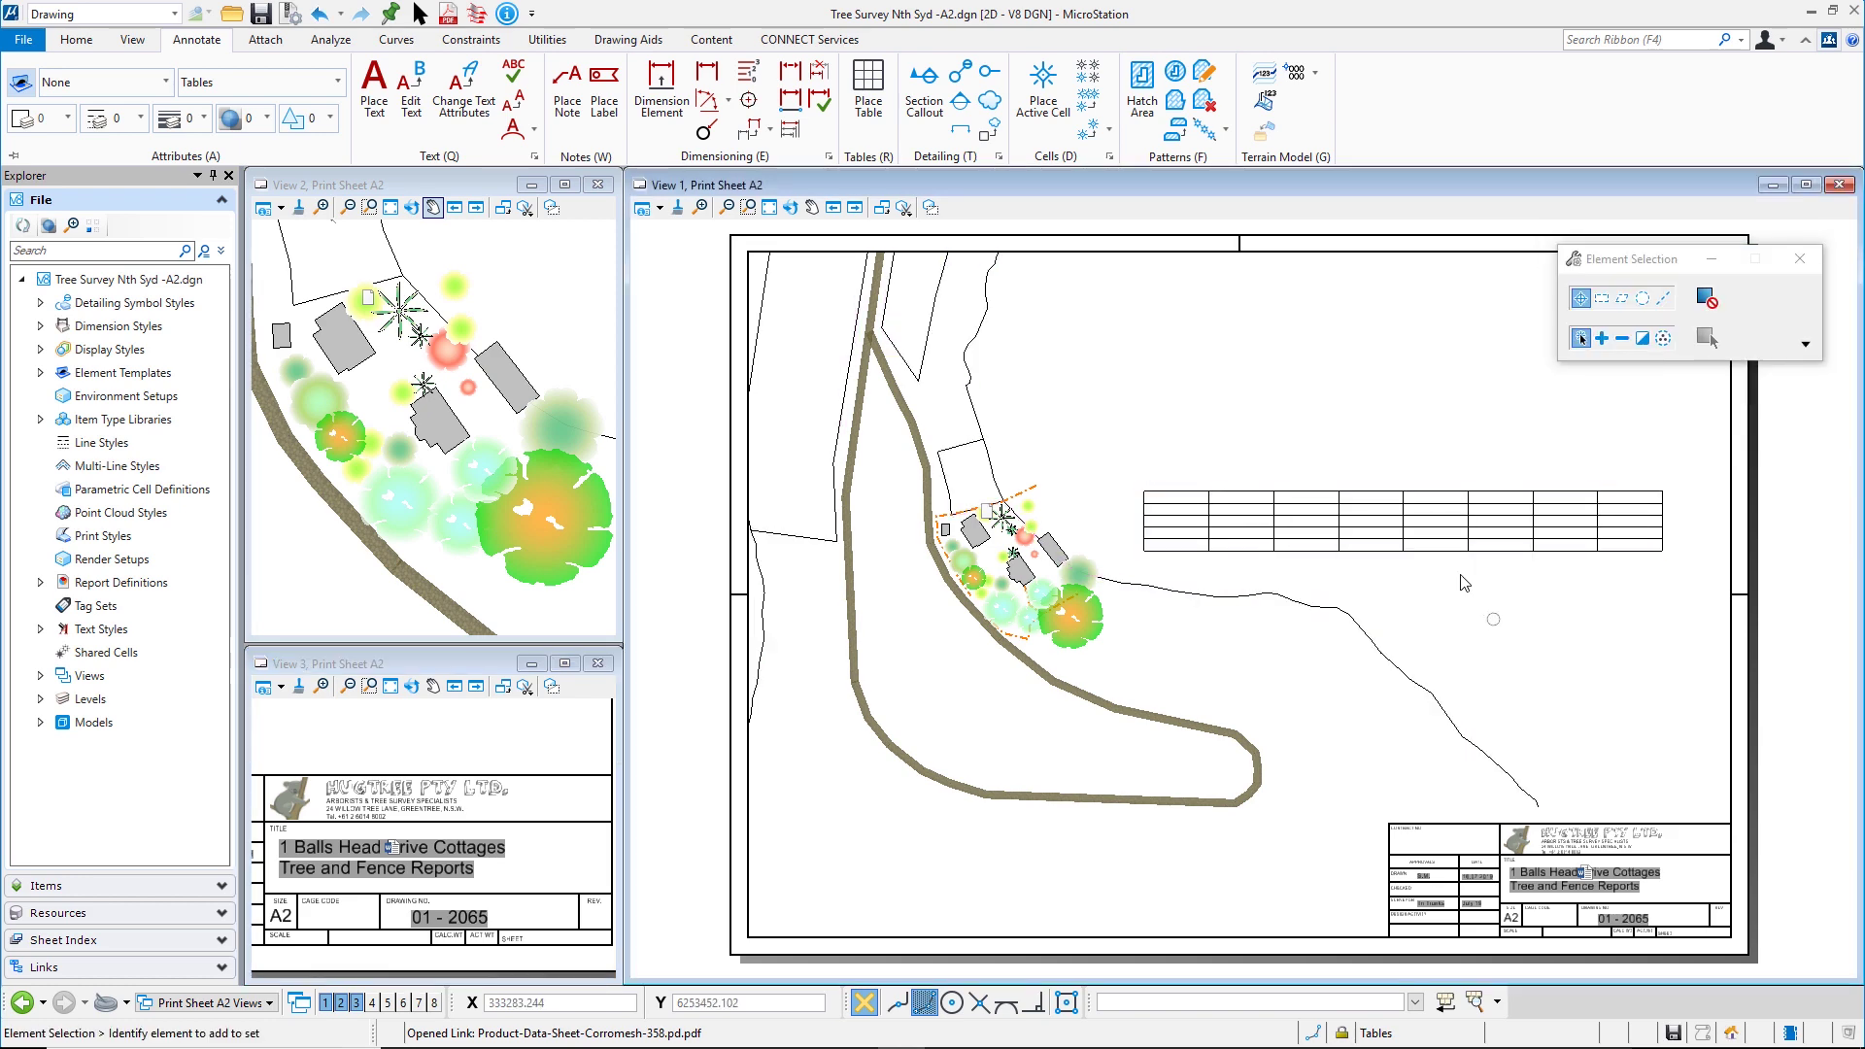
Step: Select the blank 5×8 test table and delete it
click(1418, 497)
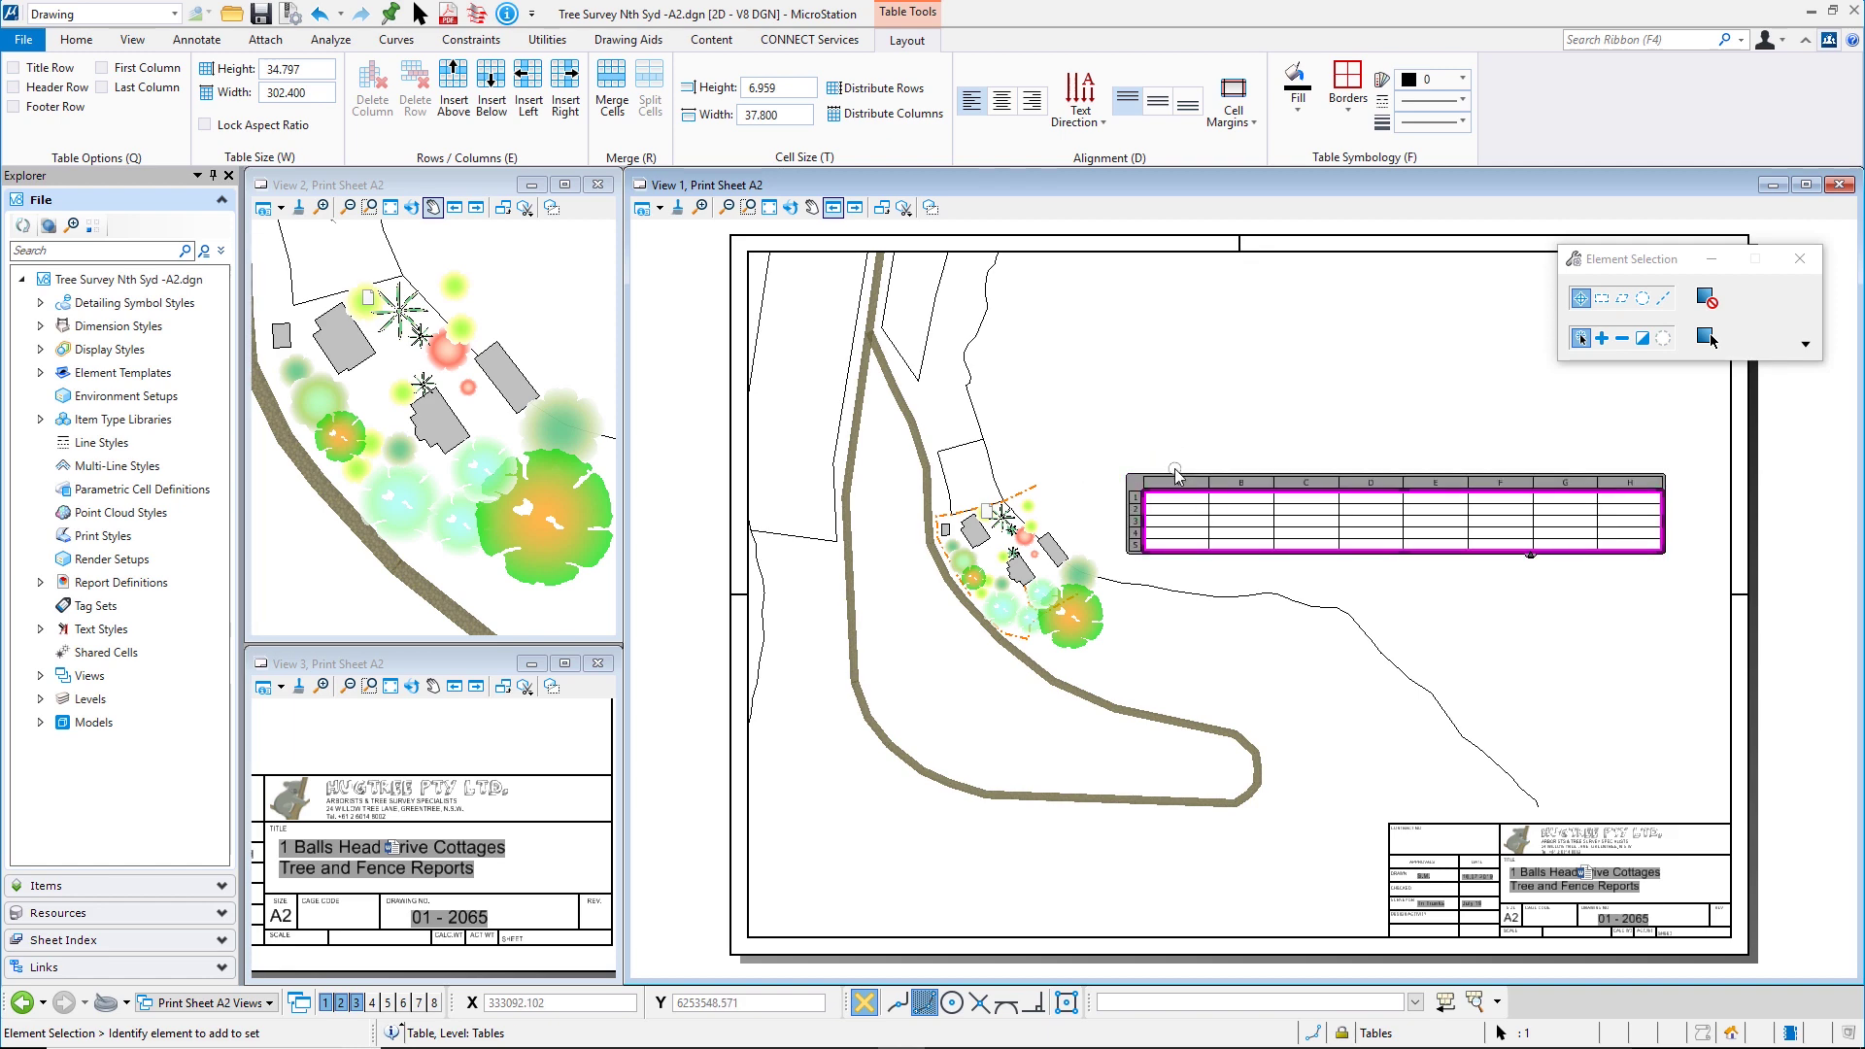
key(Delete)
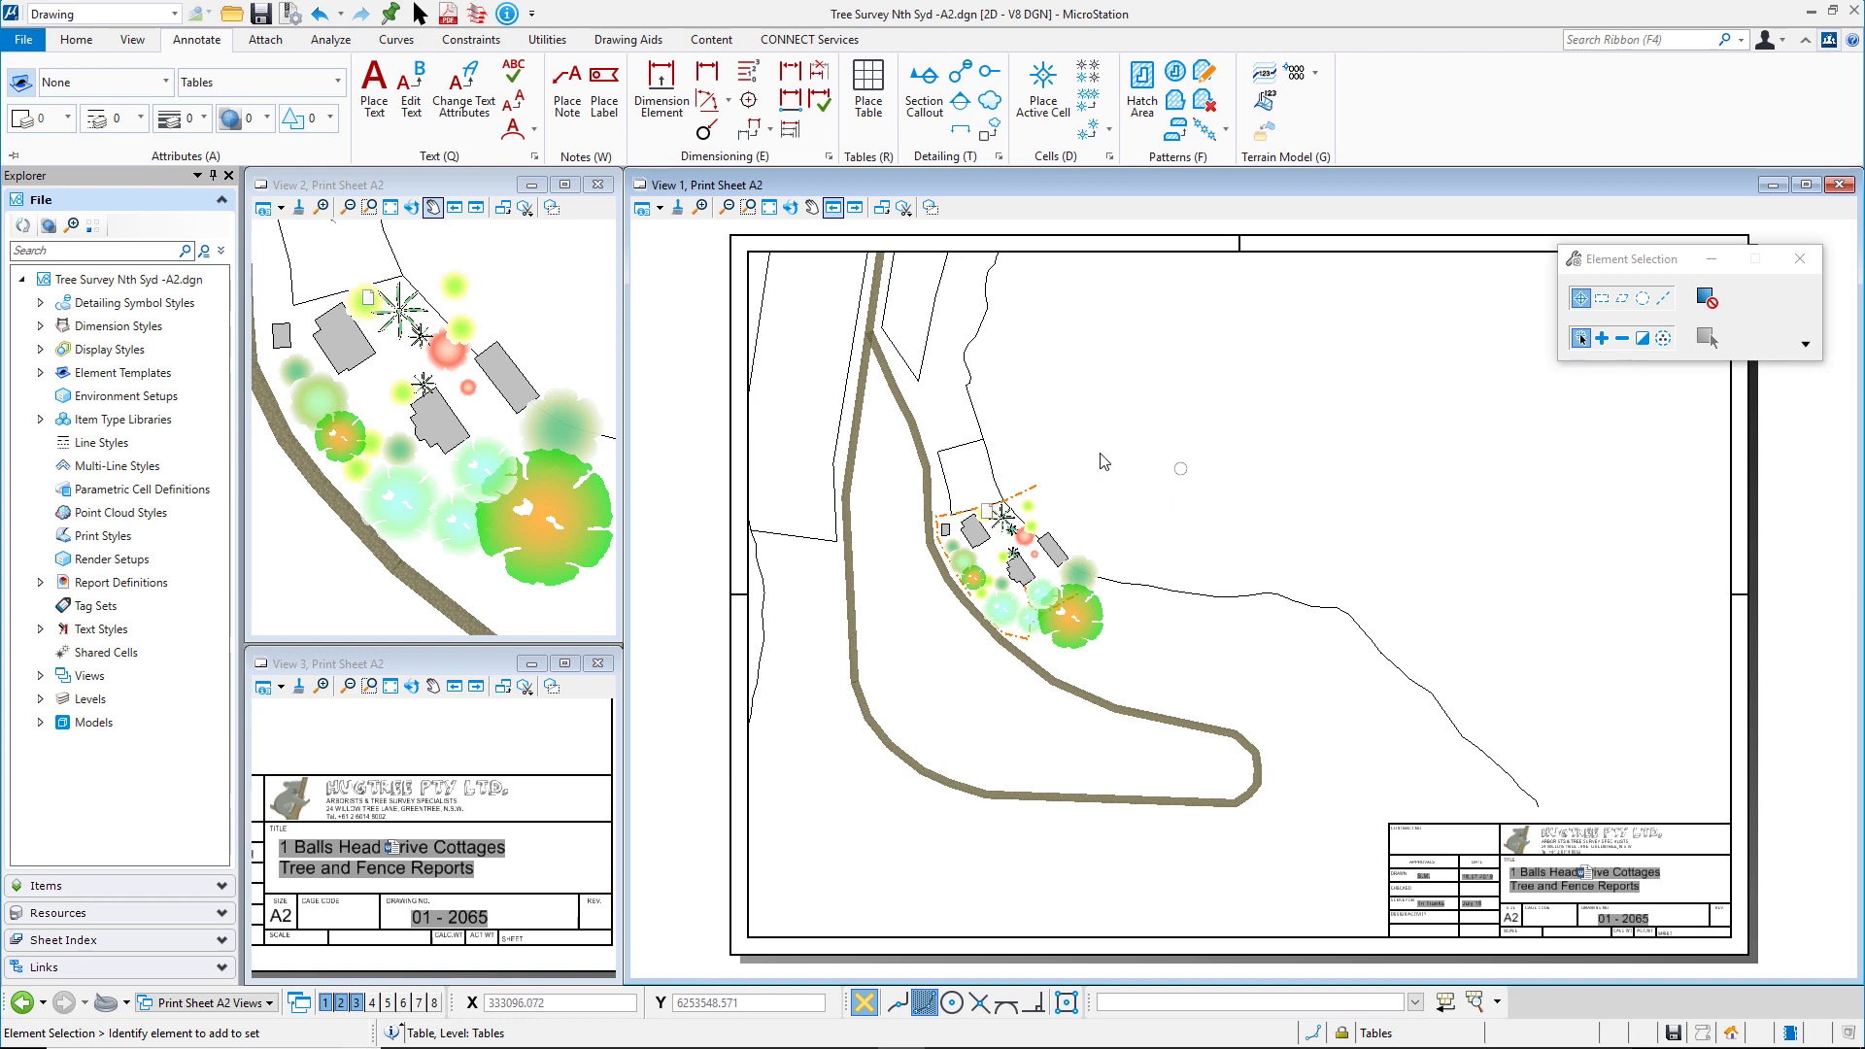
Step: Set up a table with the Tree Schedule Template seed, using the Hugtree Tree Rpt > Tree Schedule report
click(868, 89)
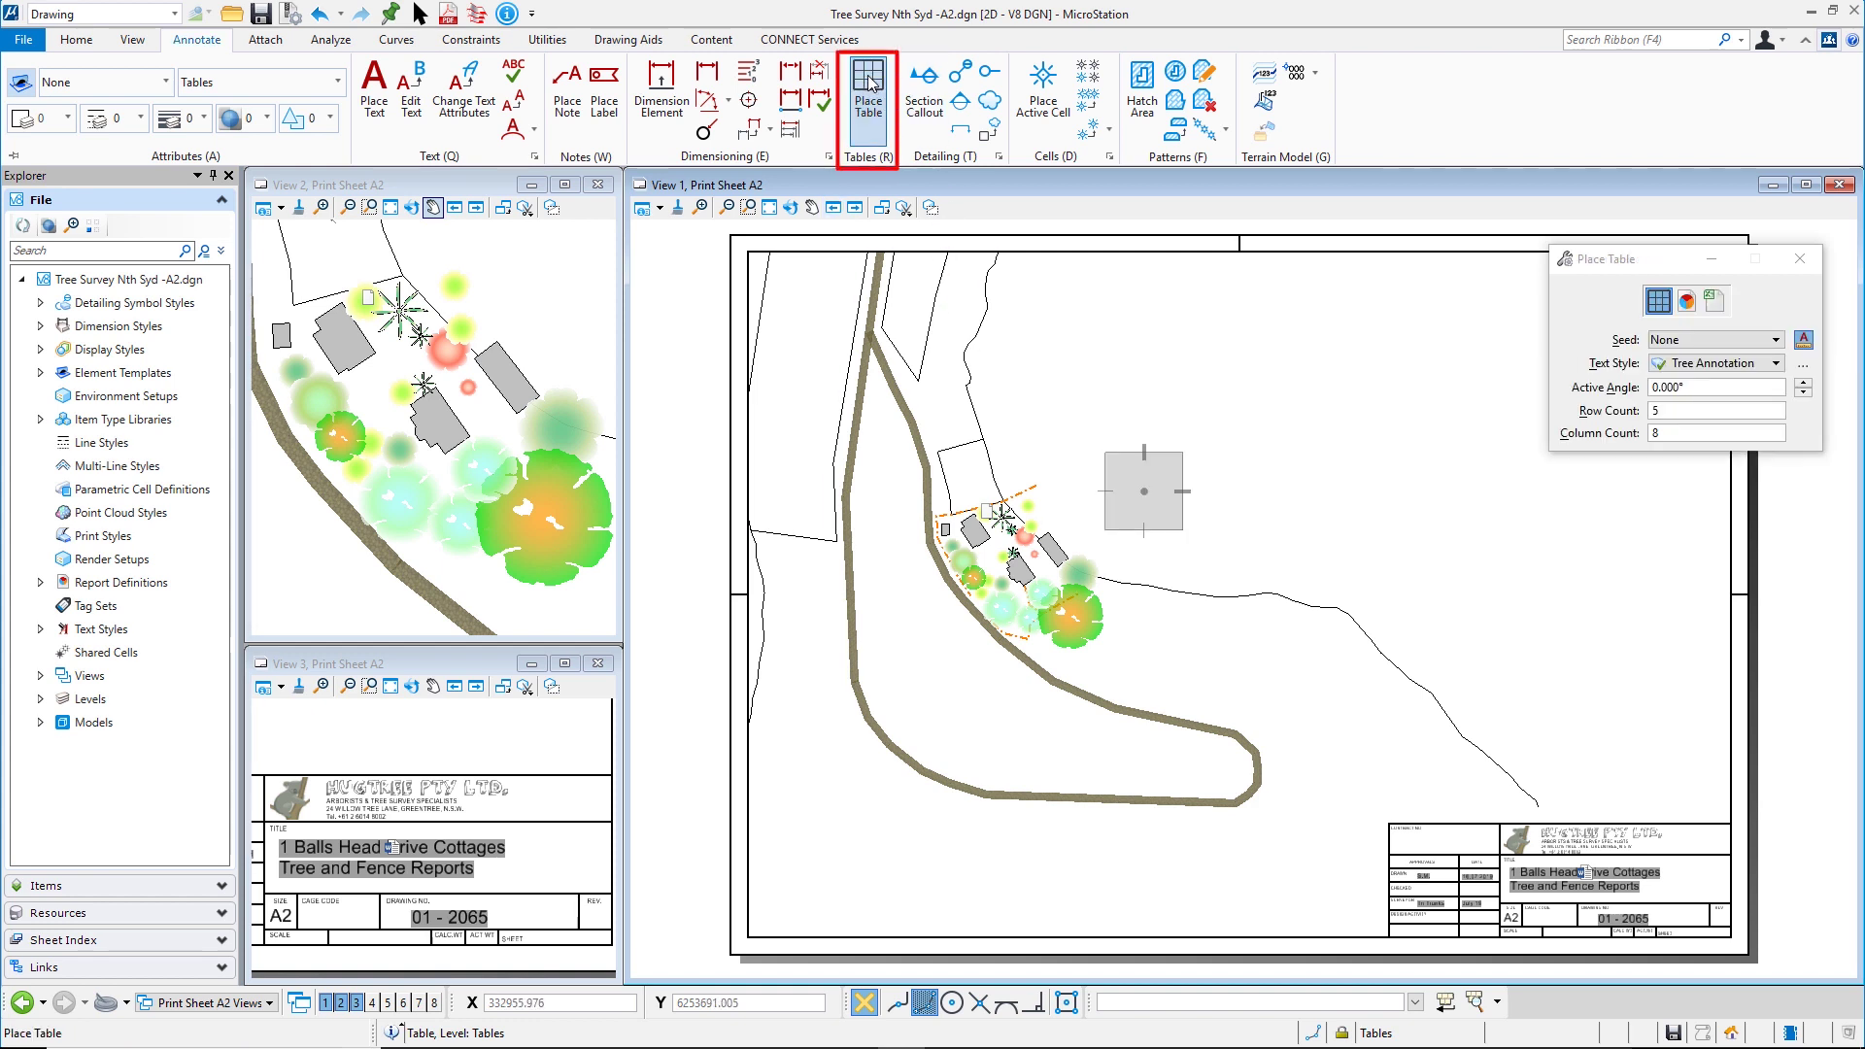
click(1688, 340)
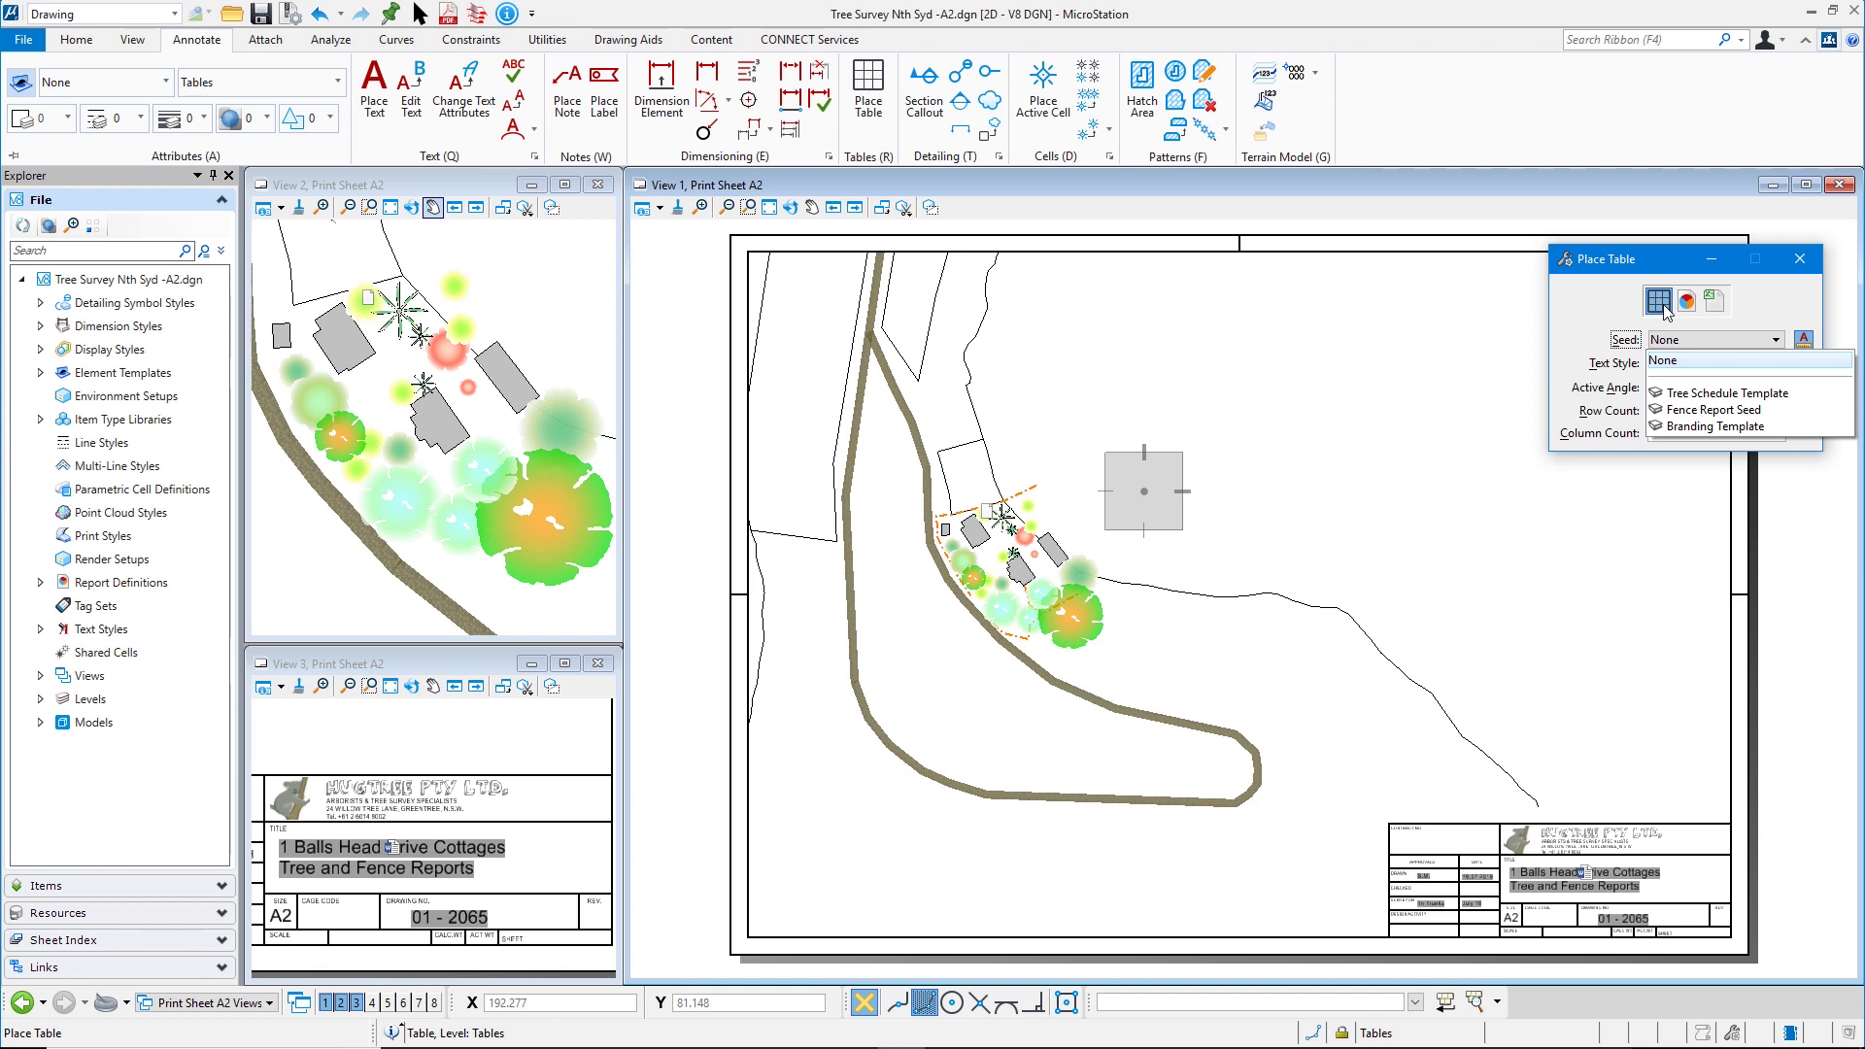
click(1724, 394)
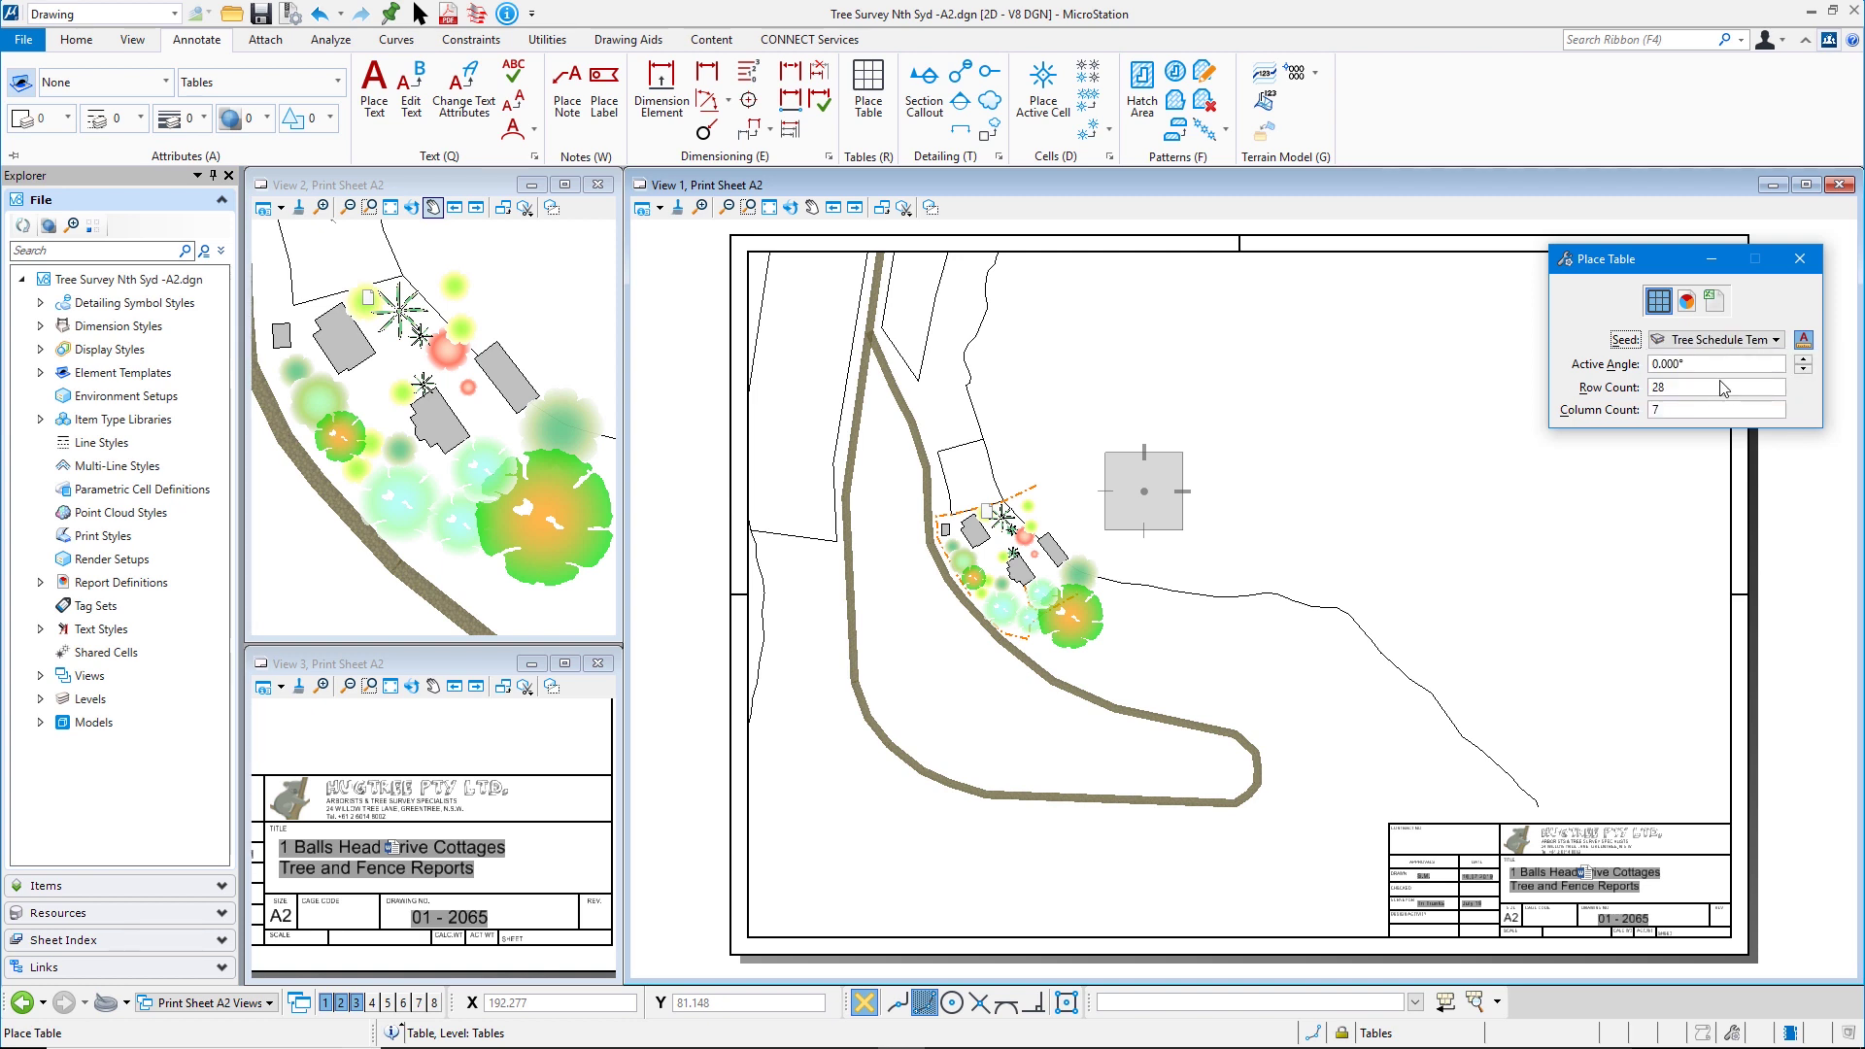
click(1687, 302)
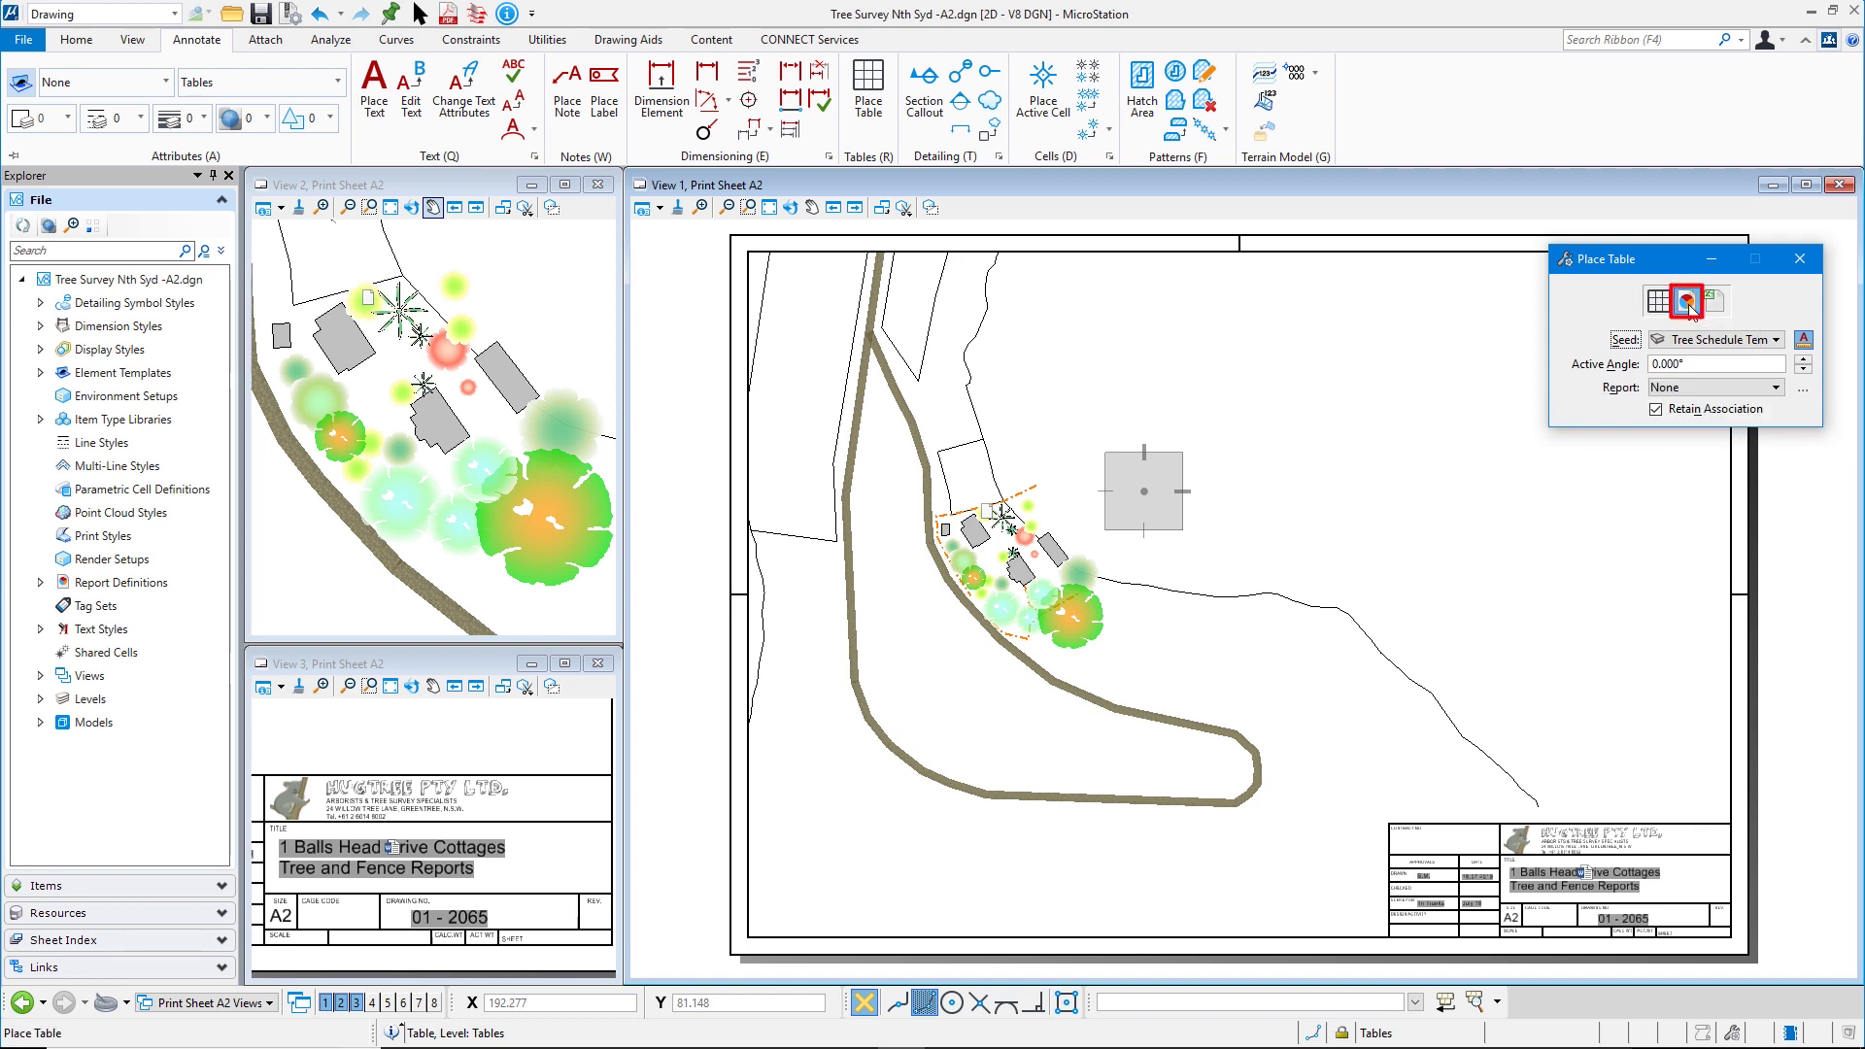
click(1777, 392)
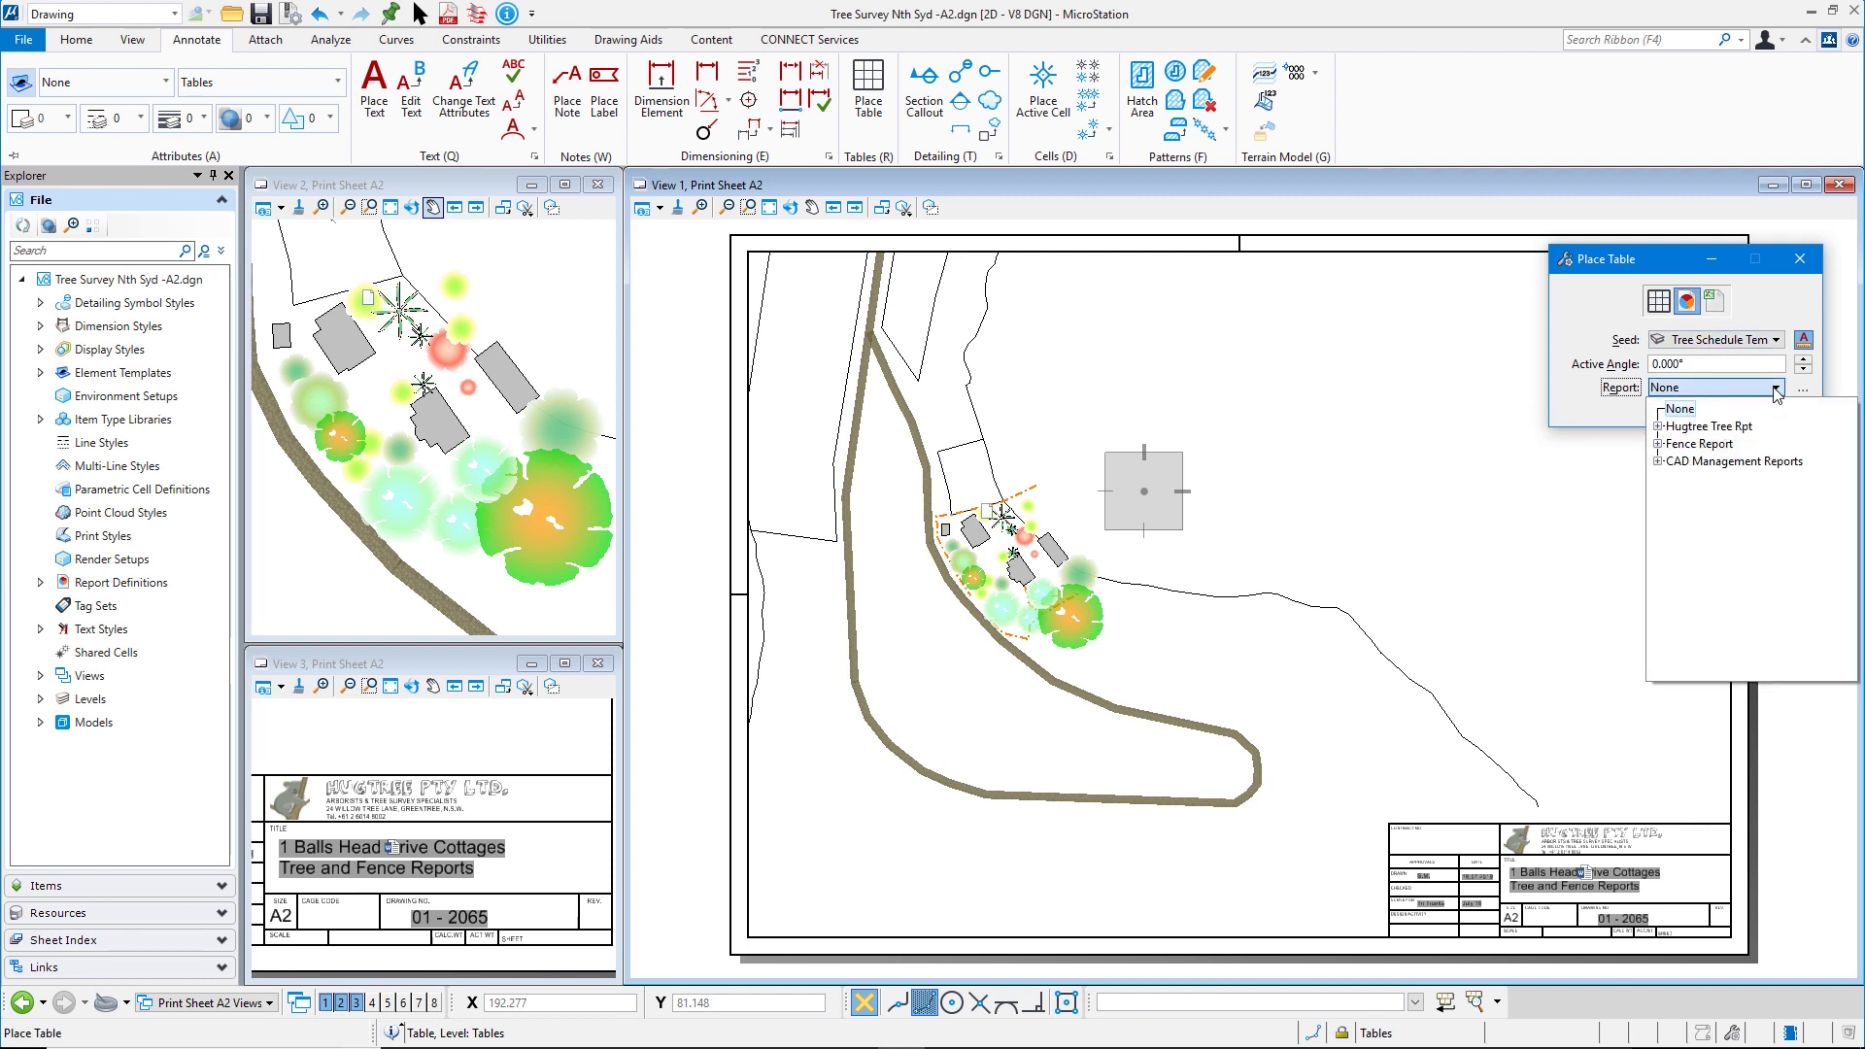
click(1659, 427)
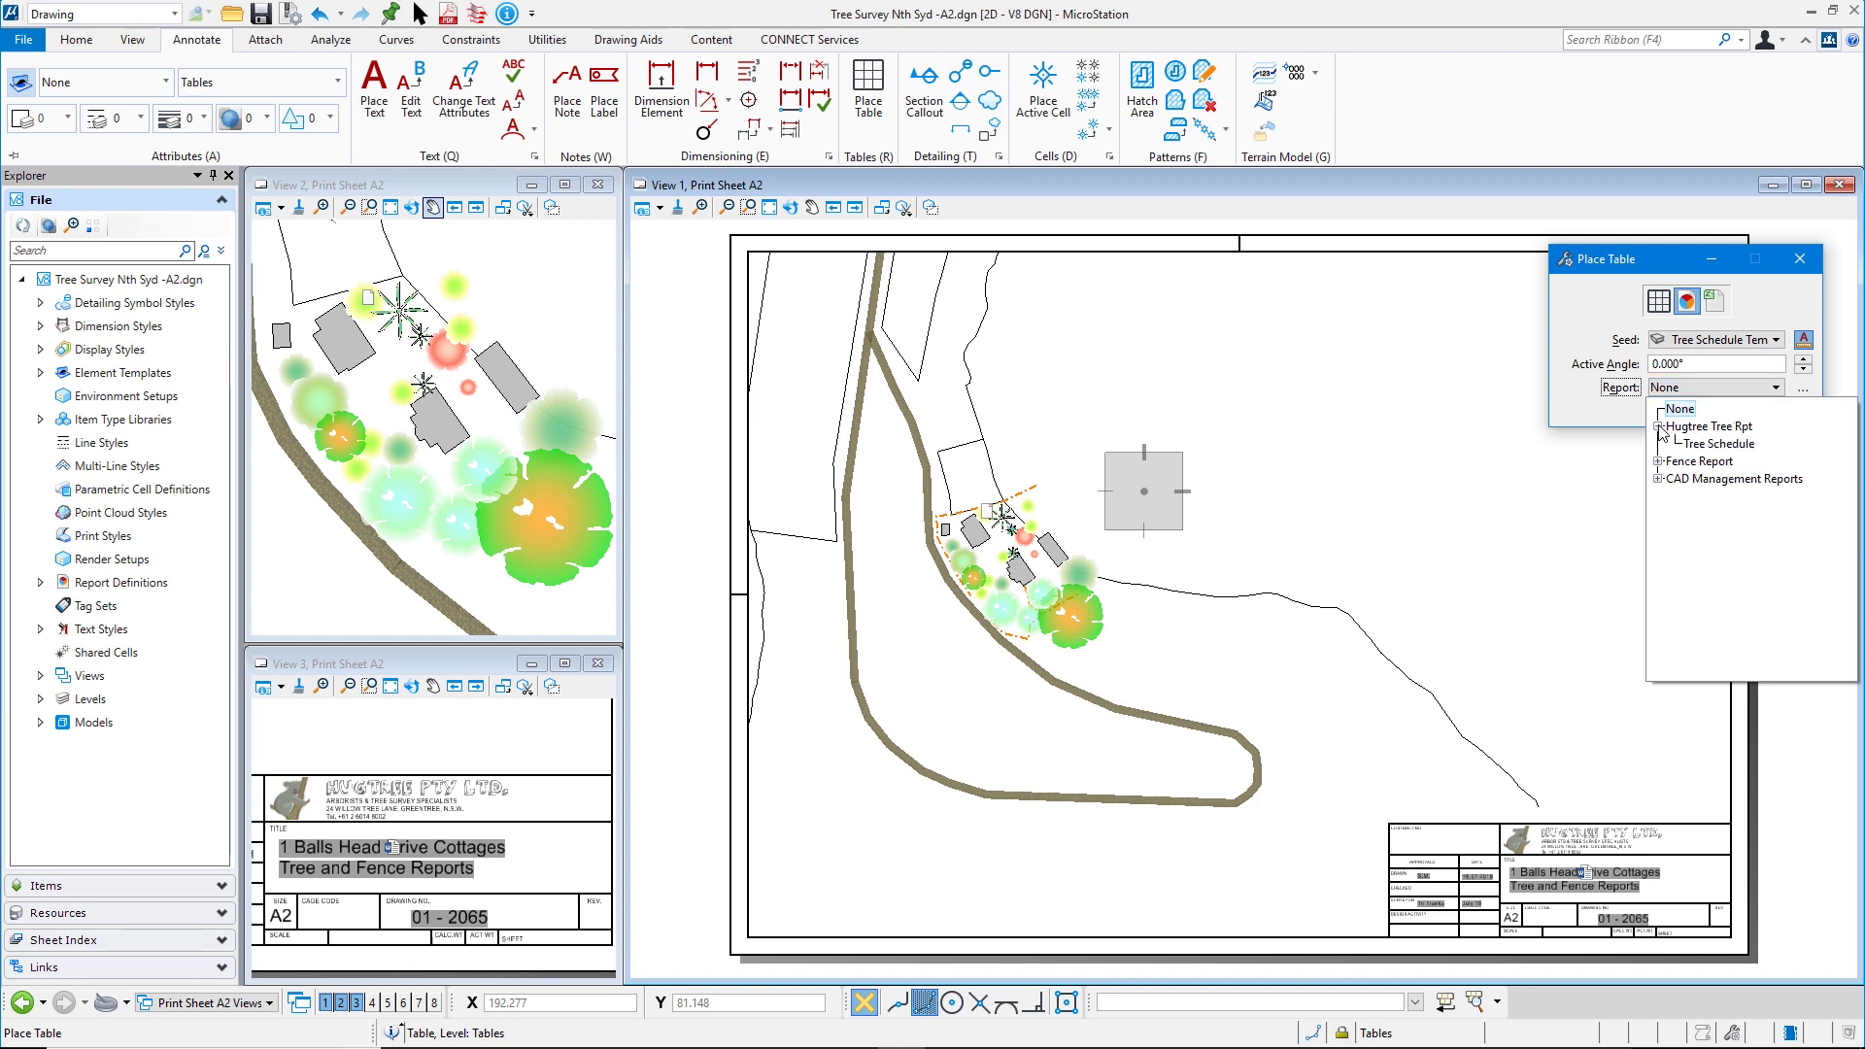
click(1727, 449)
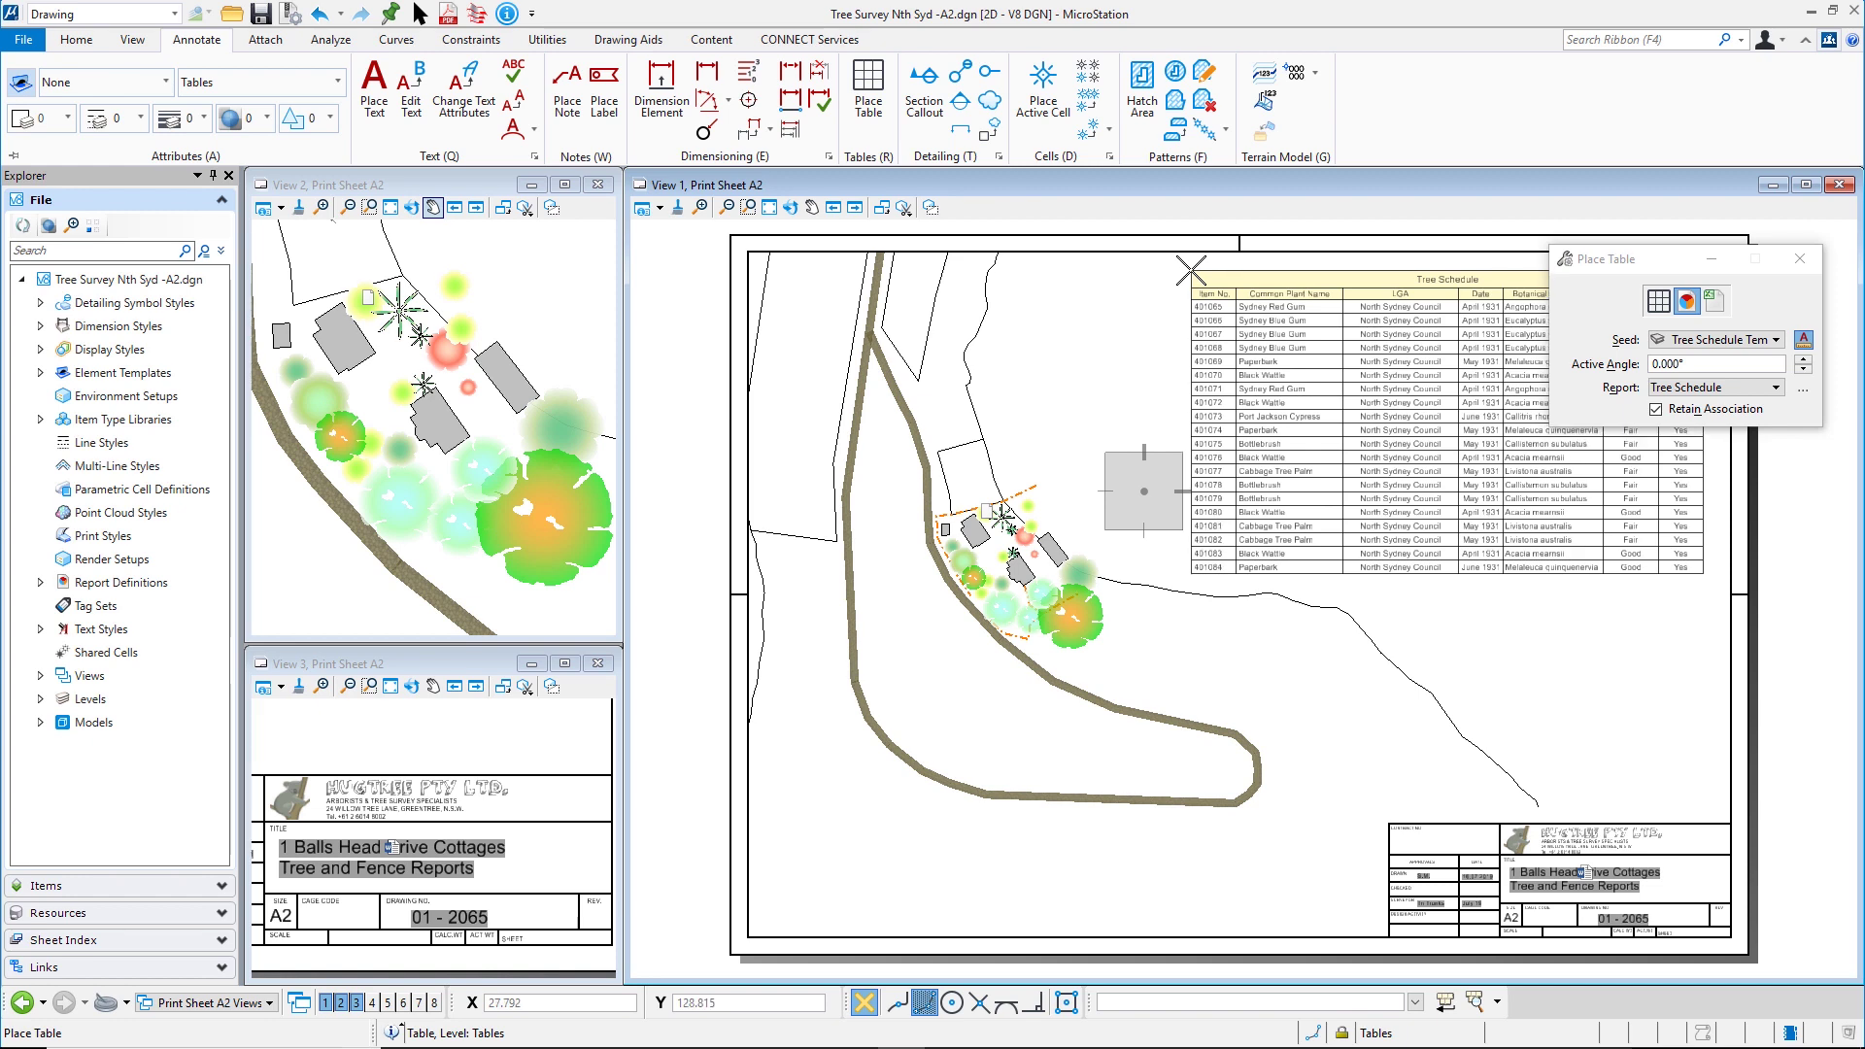
Step: Drop the Tree Schedule table at the sheet's top right and zoom to check it
click(1191, 270)
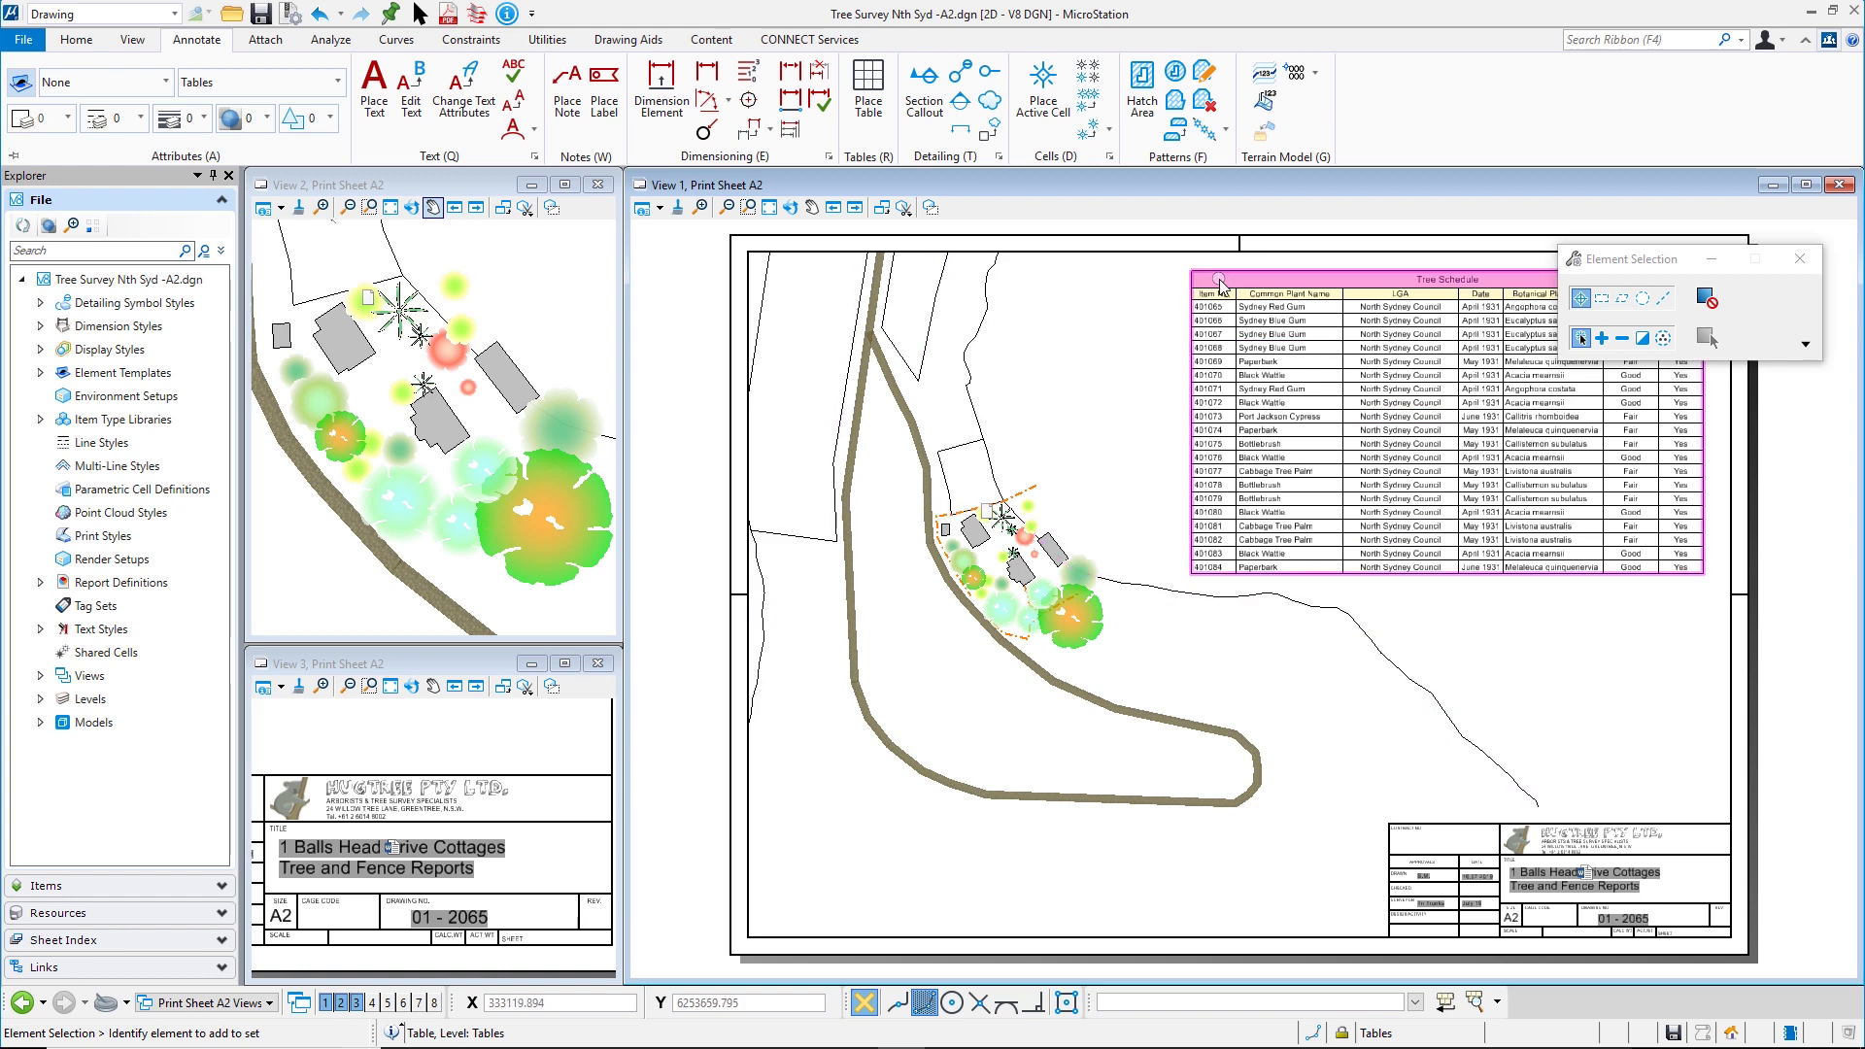
scroll(1224, 283, up, 5)
scroll(1224, 283, down, 5)
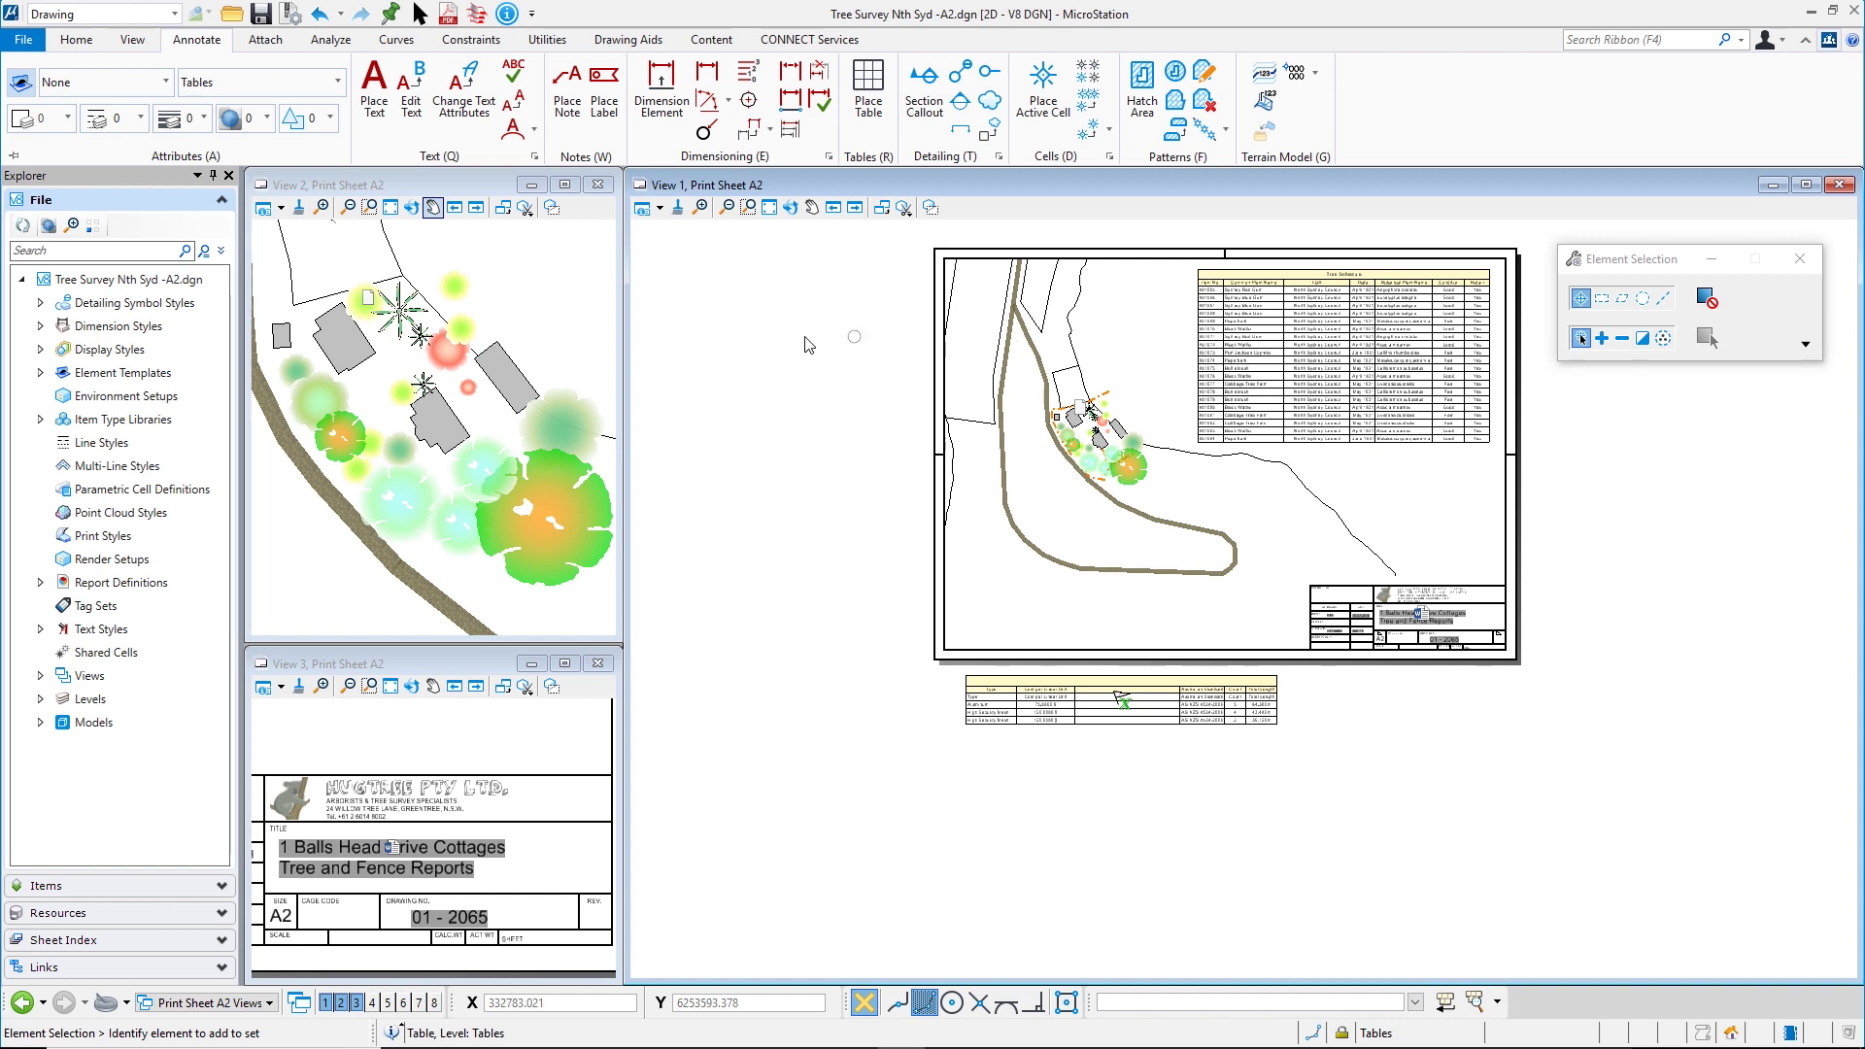
Step: Place a Fence Report Seed table from the Fence Report definition at the sheet's lower left
click(870, 89)
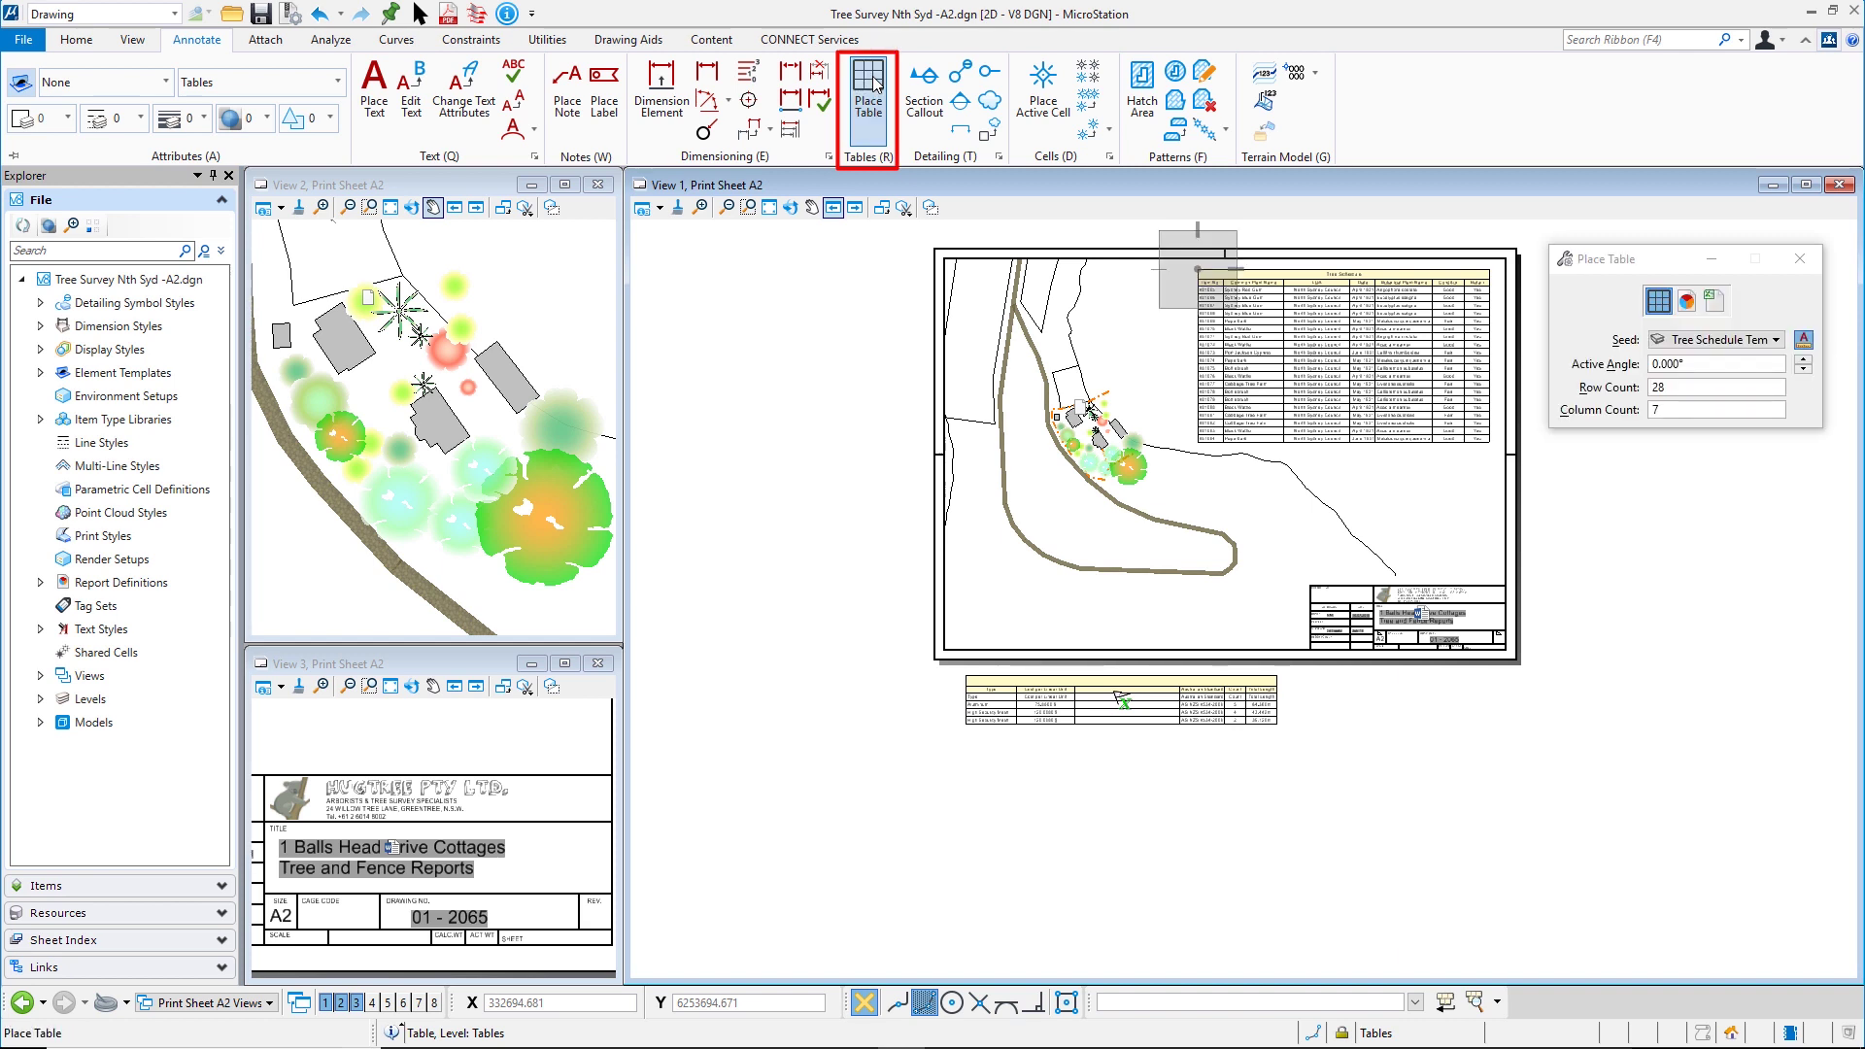
click(1687, 302)
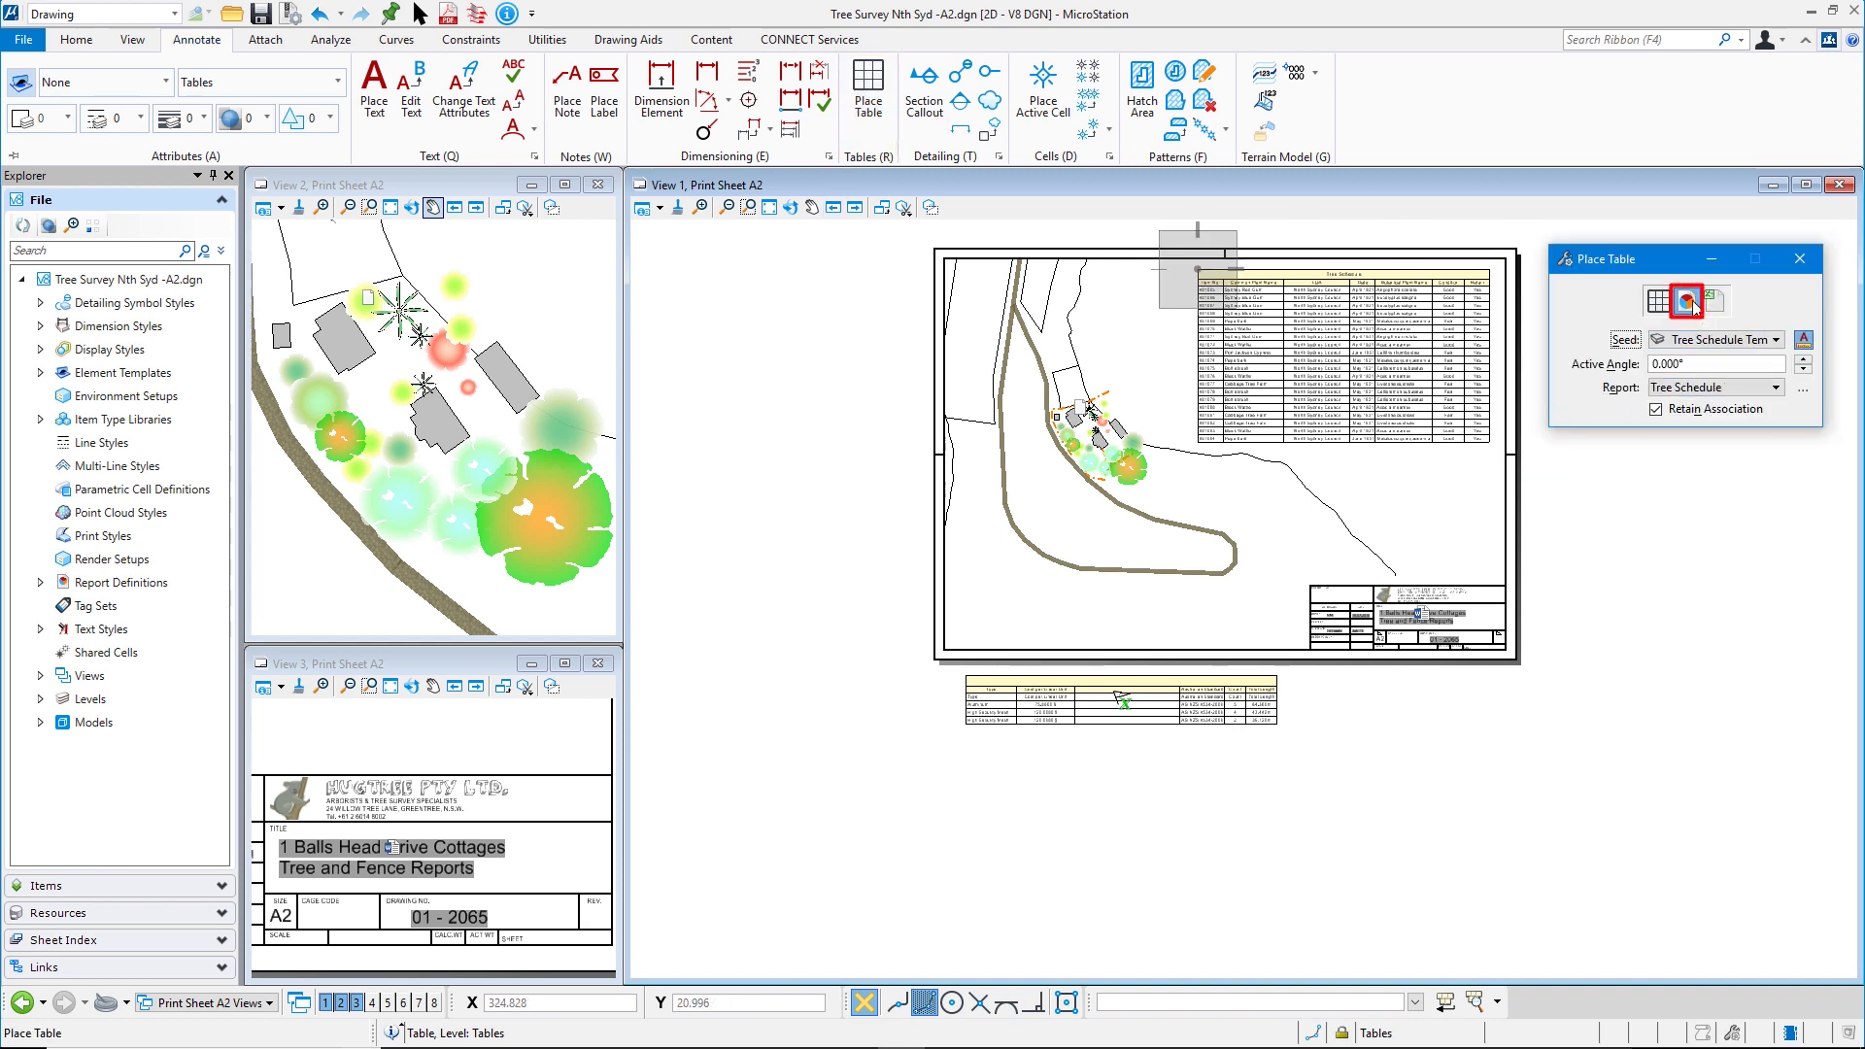
click(1774, 341)
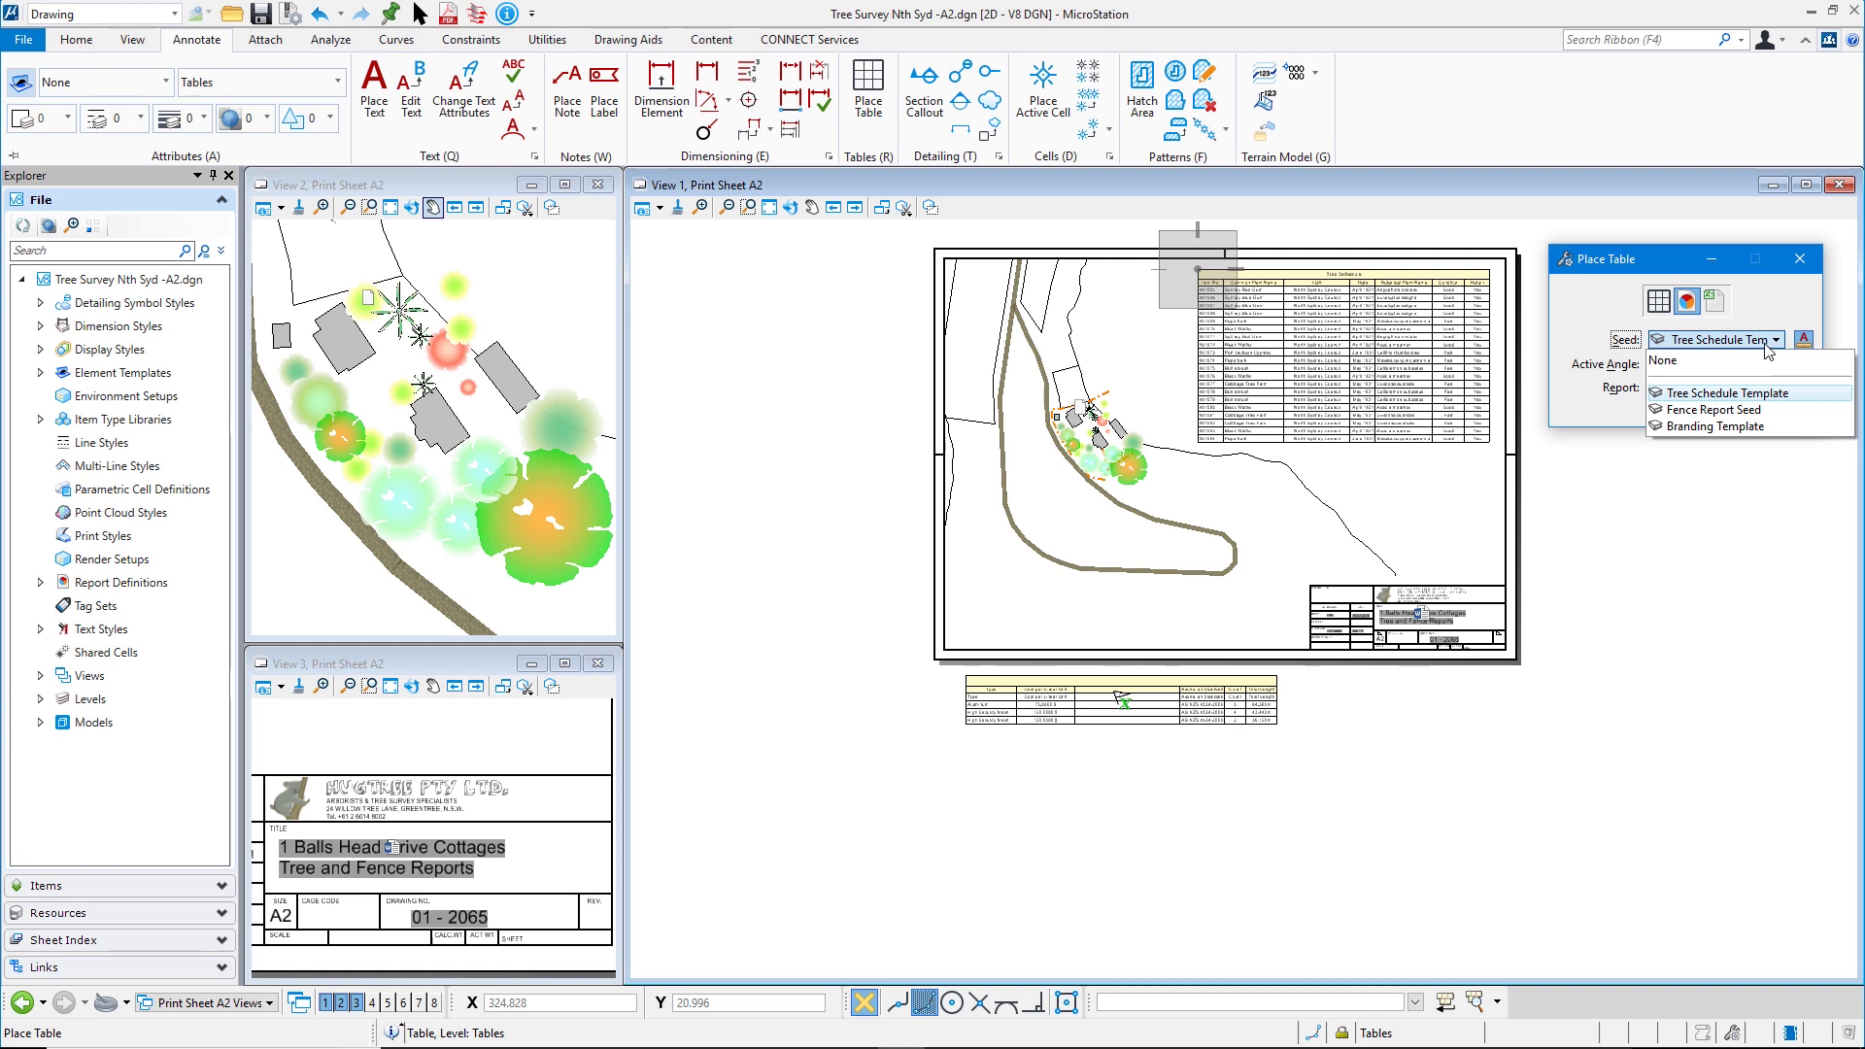
click(1724, 410)
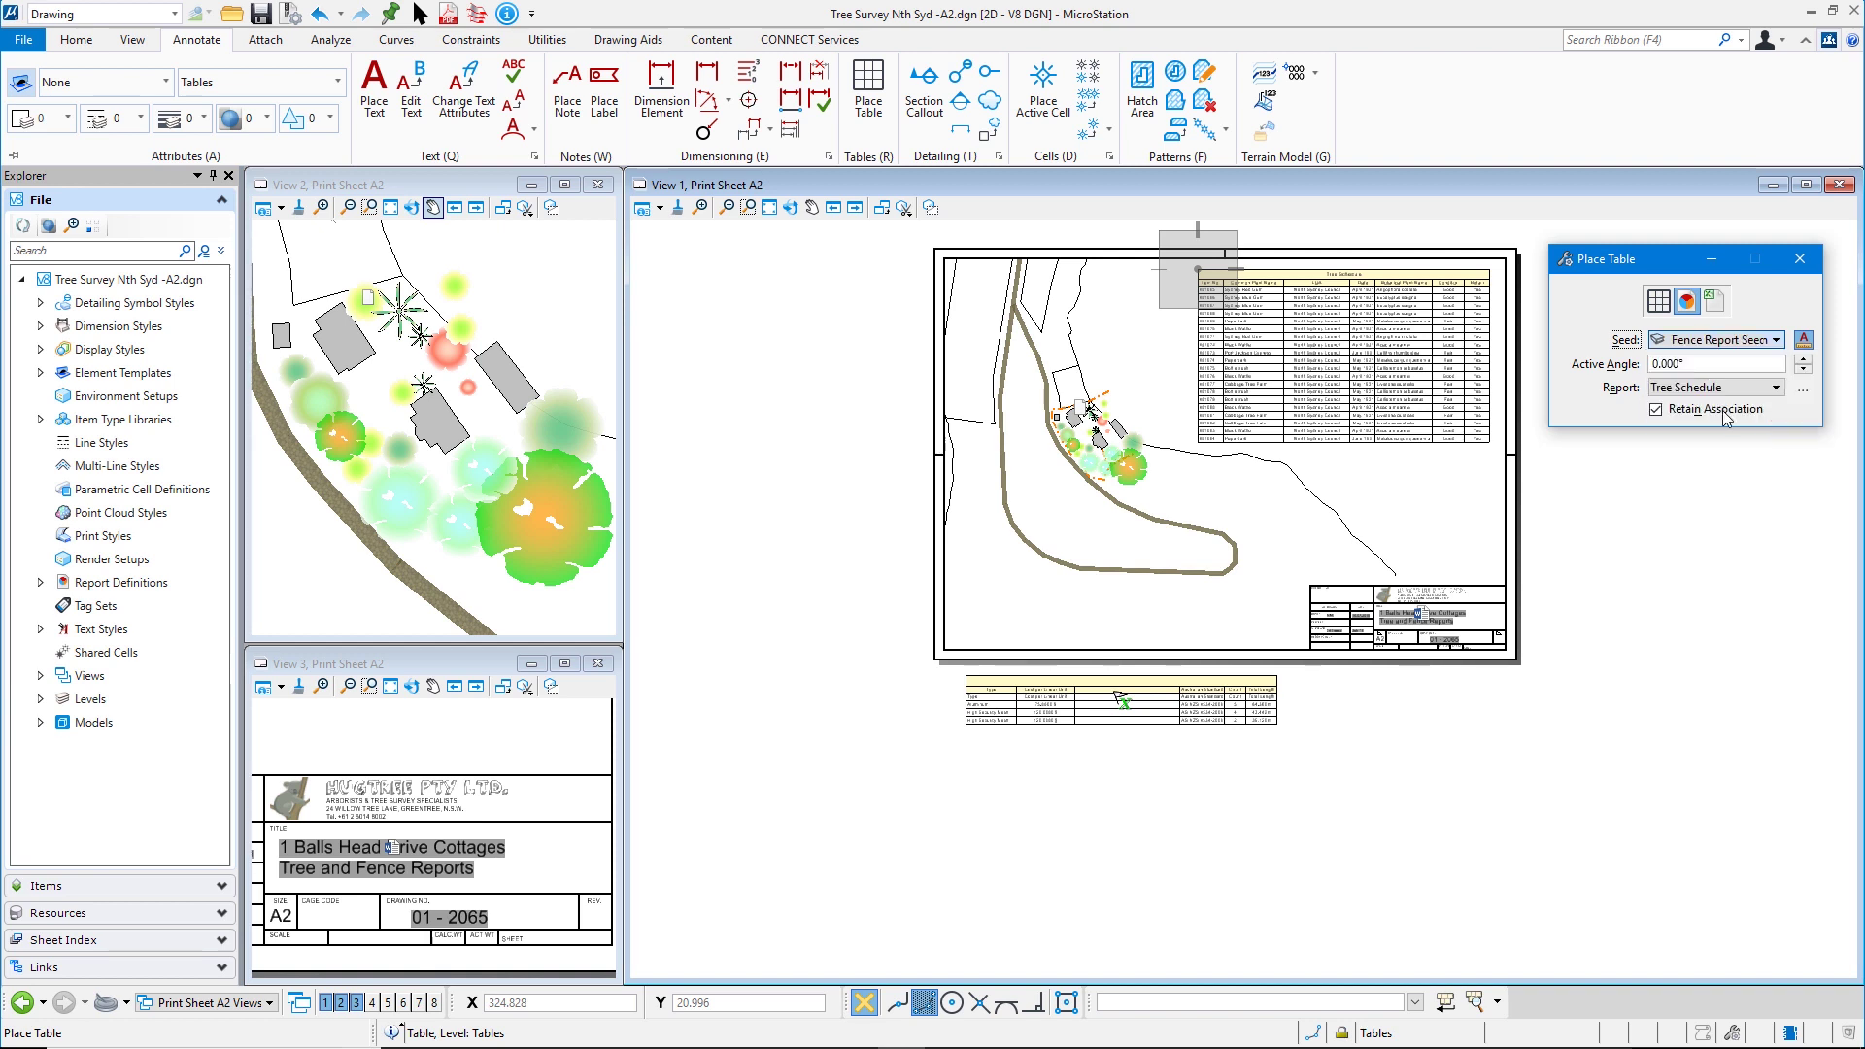
click(1774, 388)
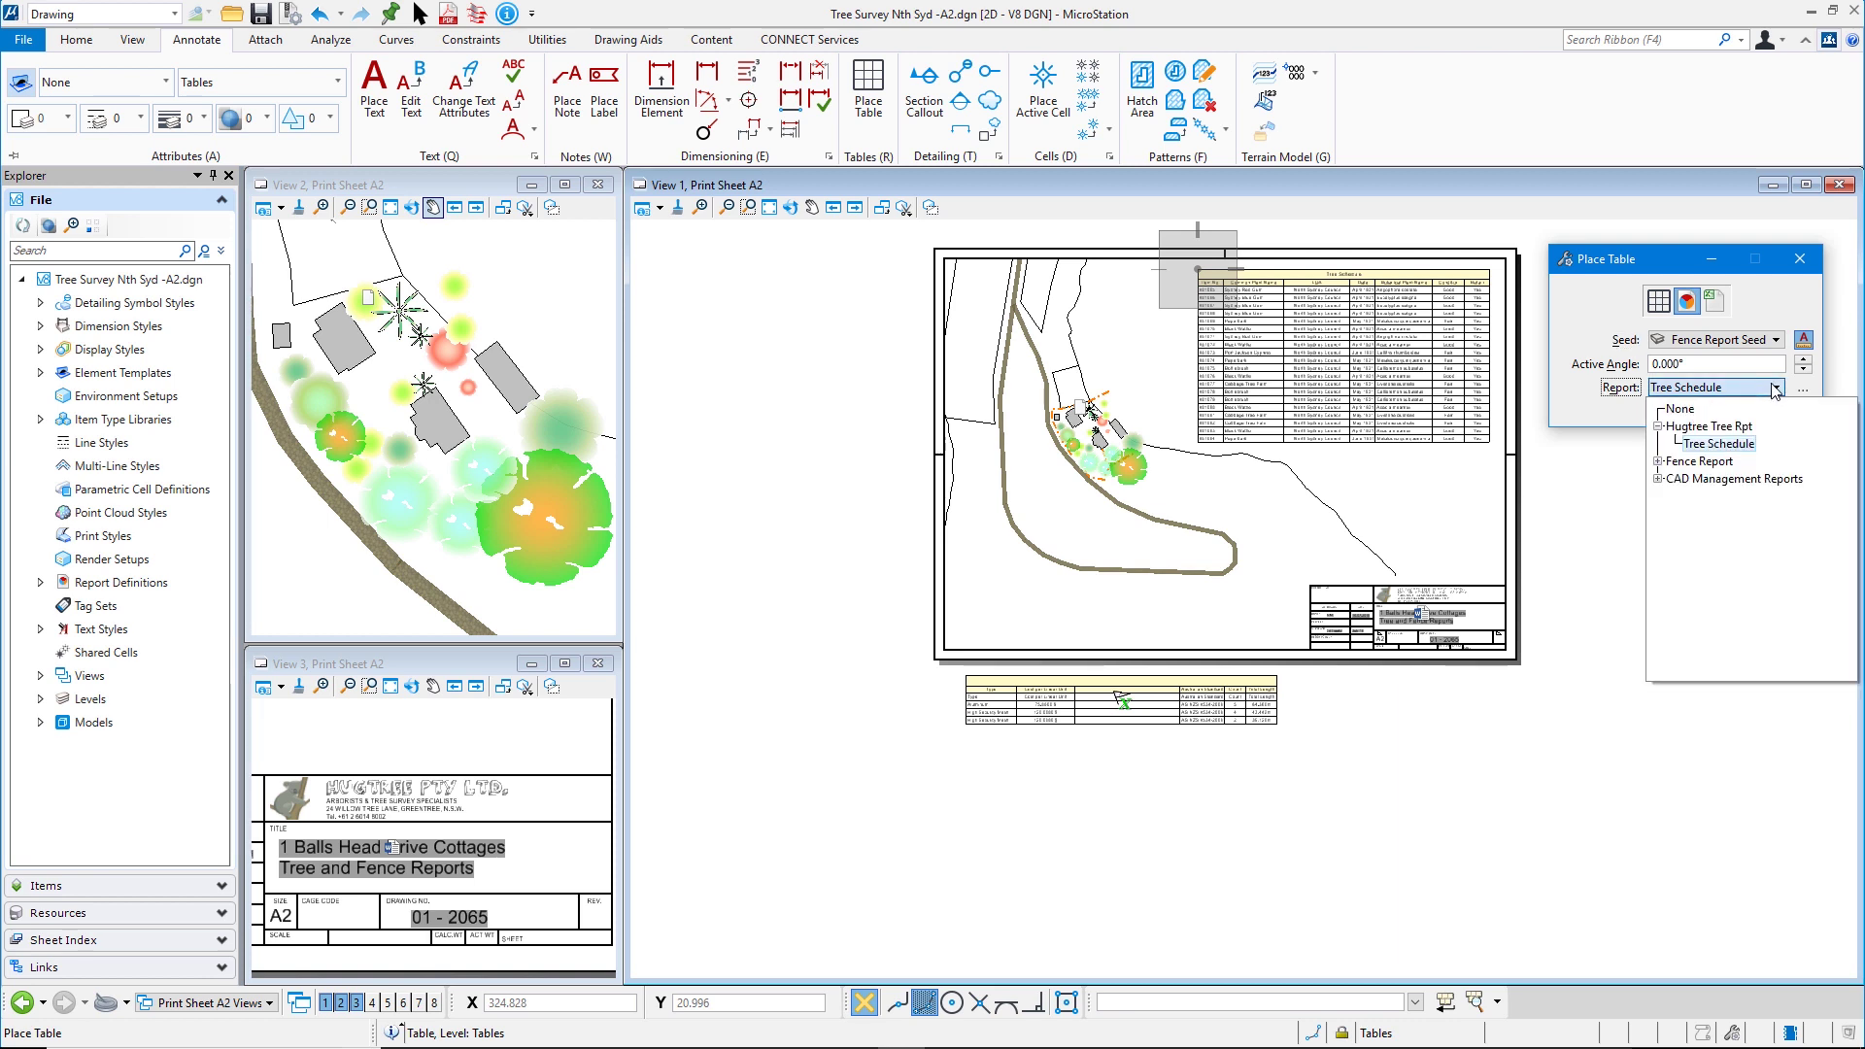
click(1658, 462)
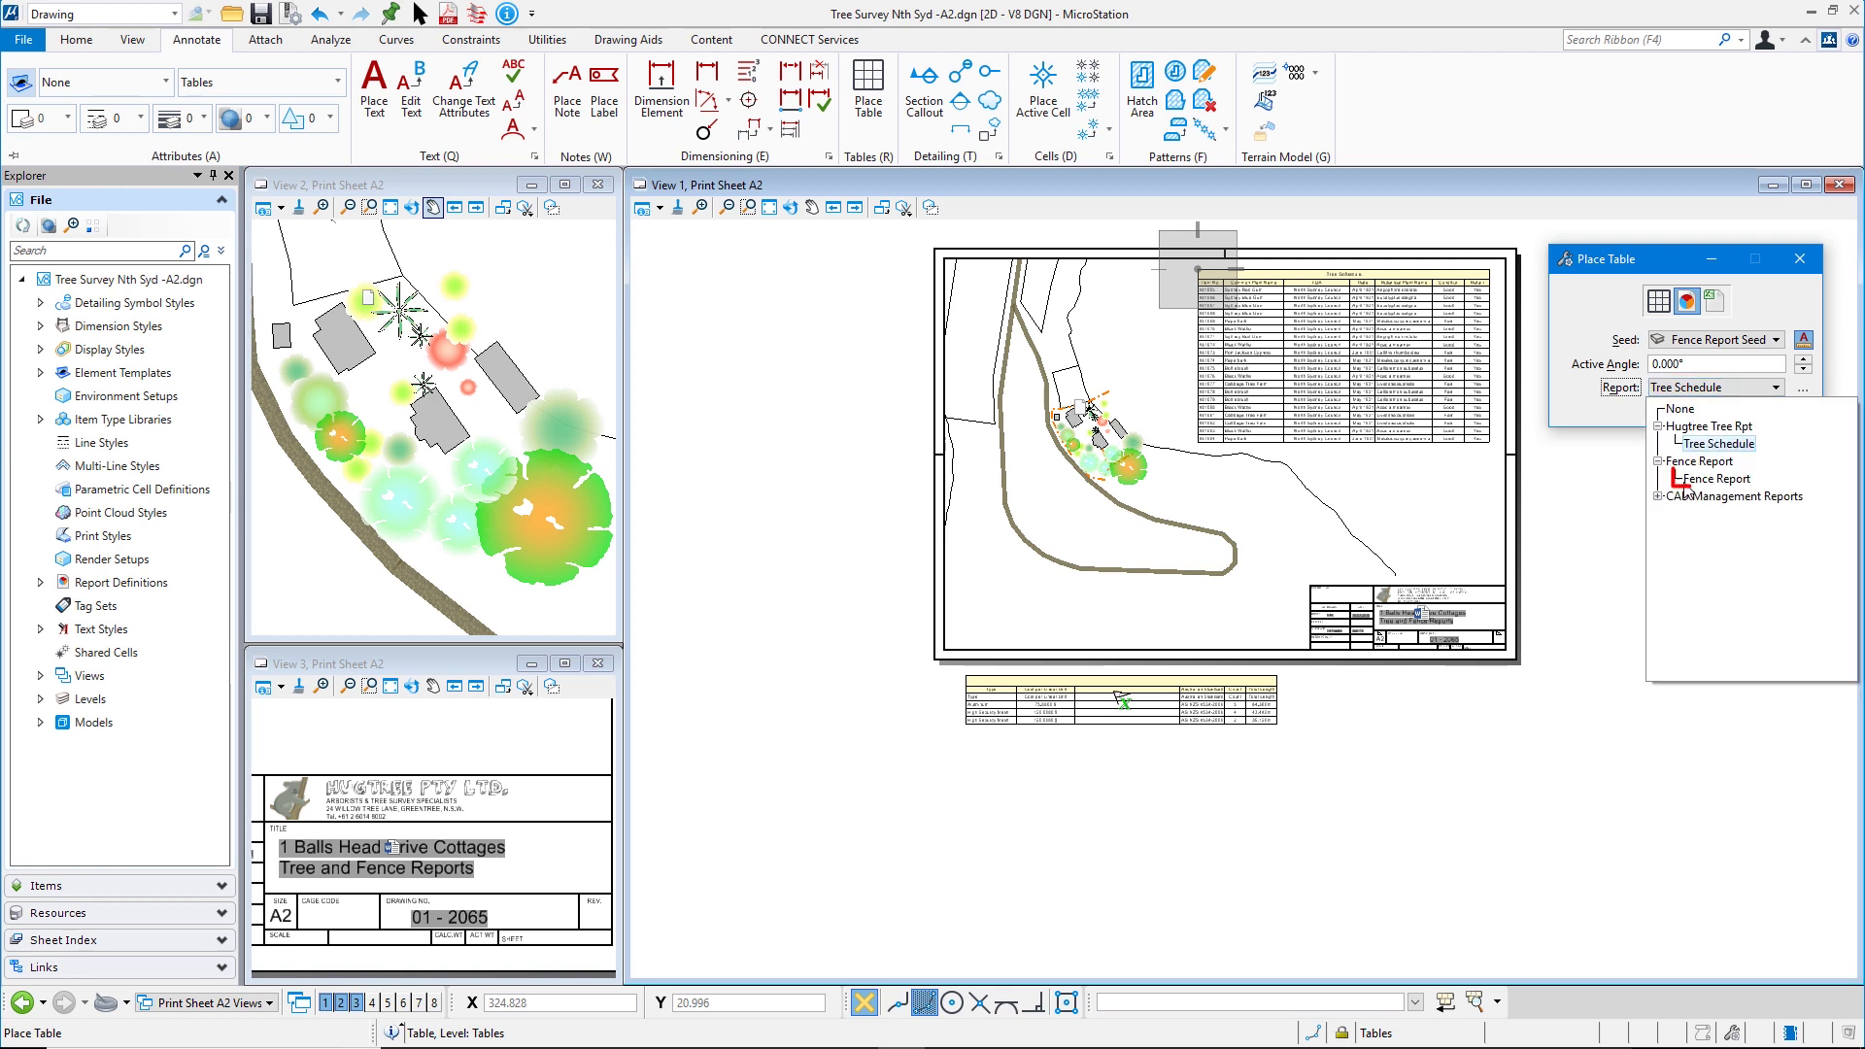
click(1716, 479)
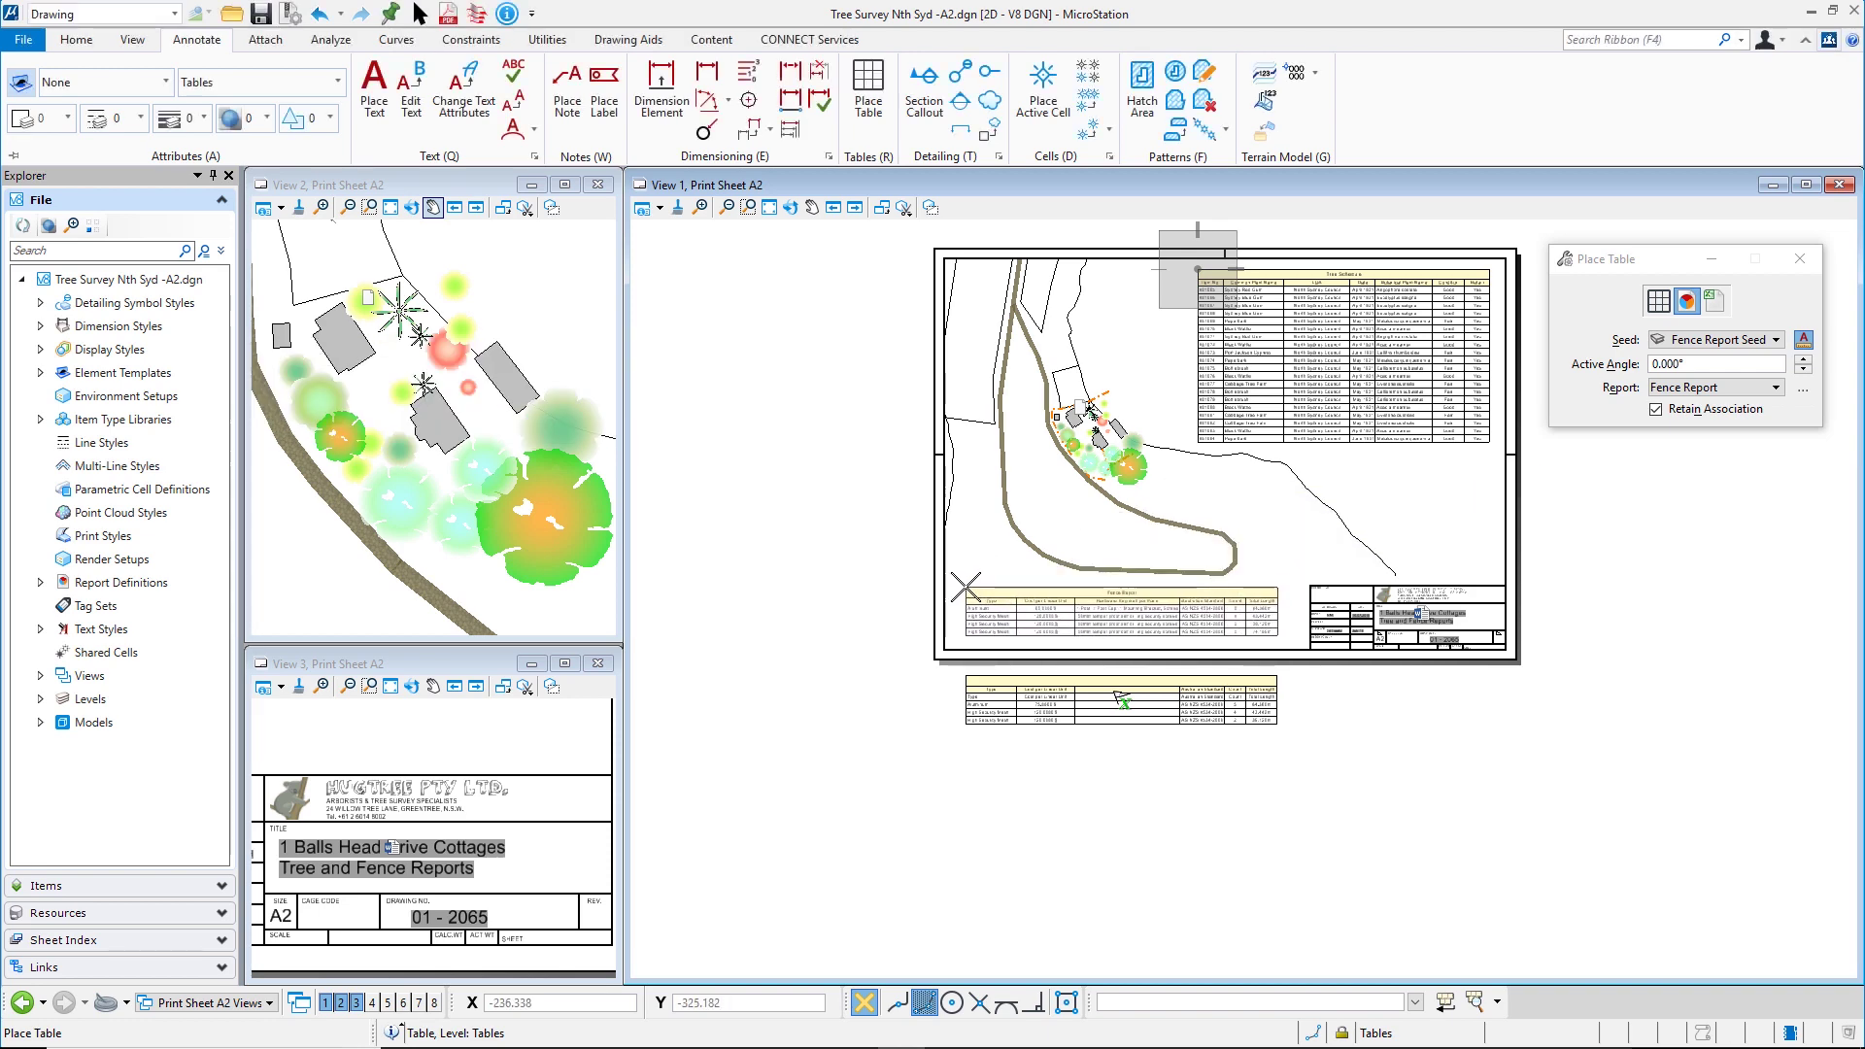
click(965, 587)
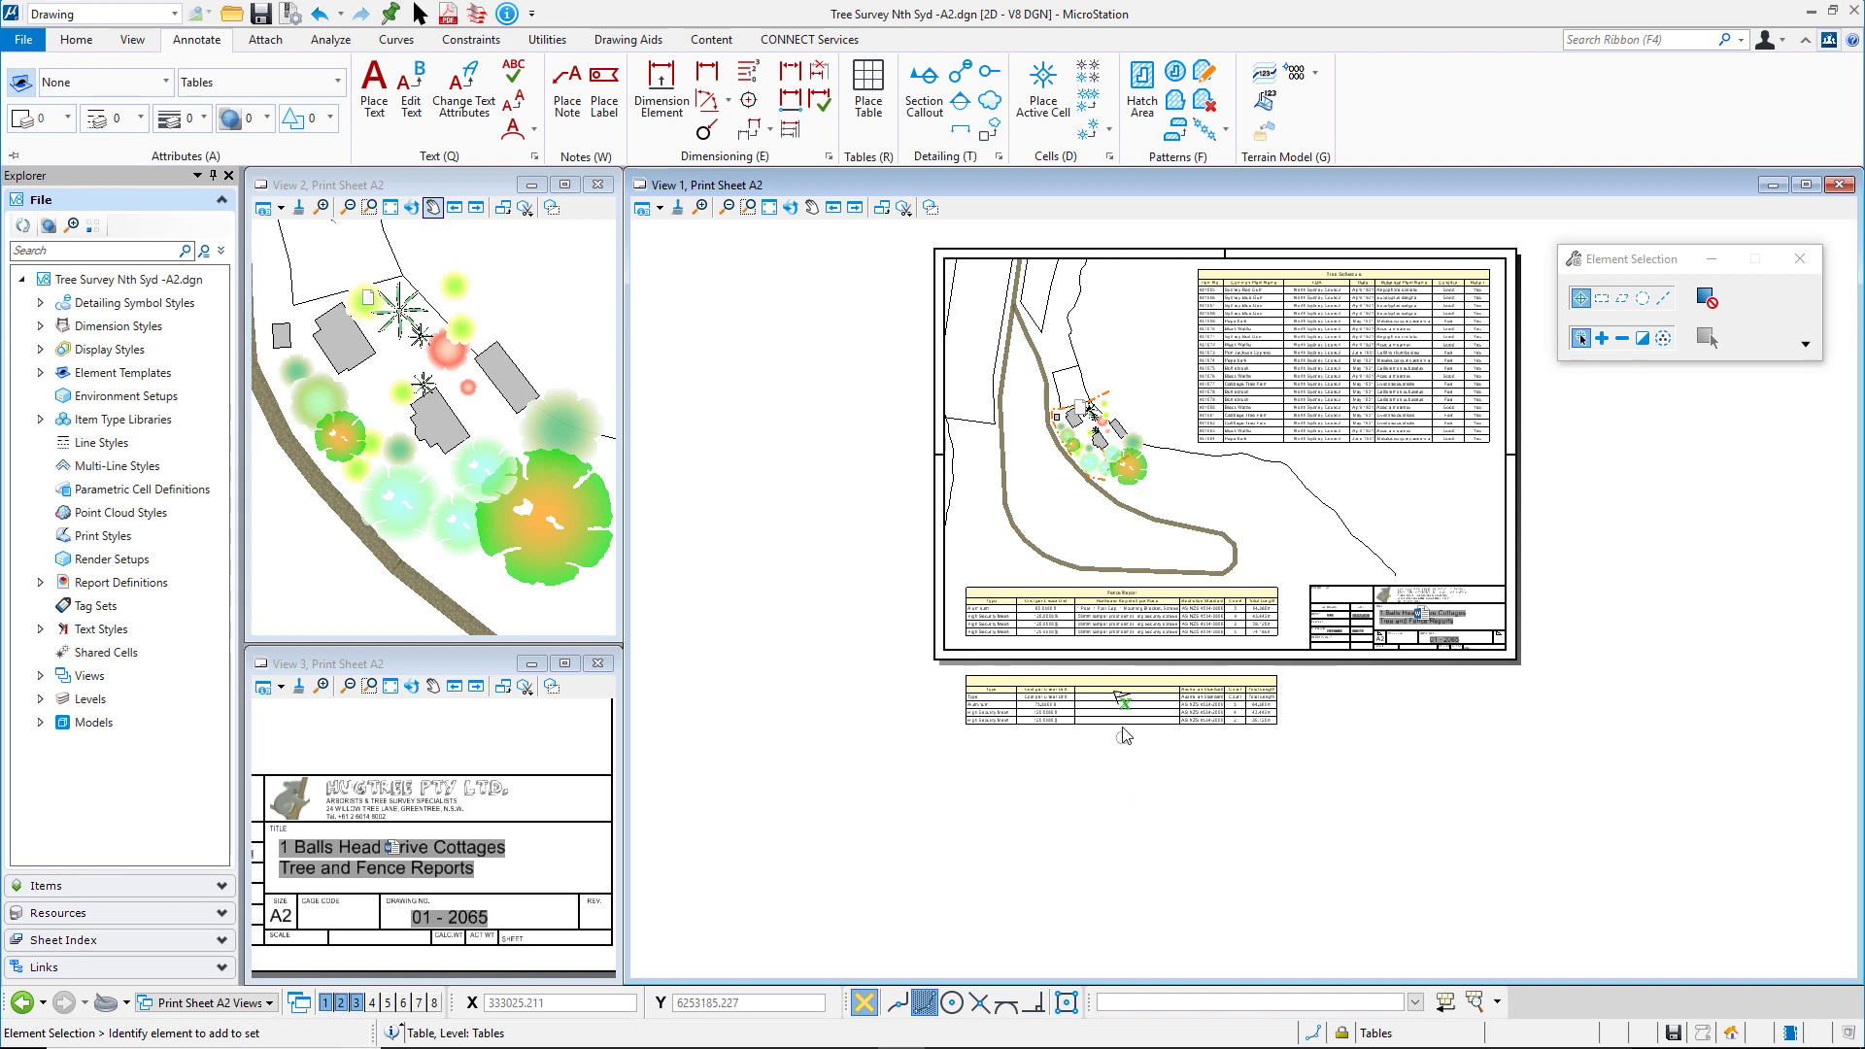
Step: Delete the old table below the sheet border and reopen Place Table
mouse_move(1117, 696)
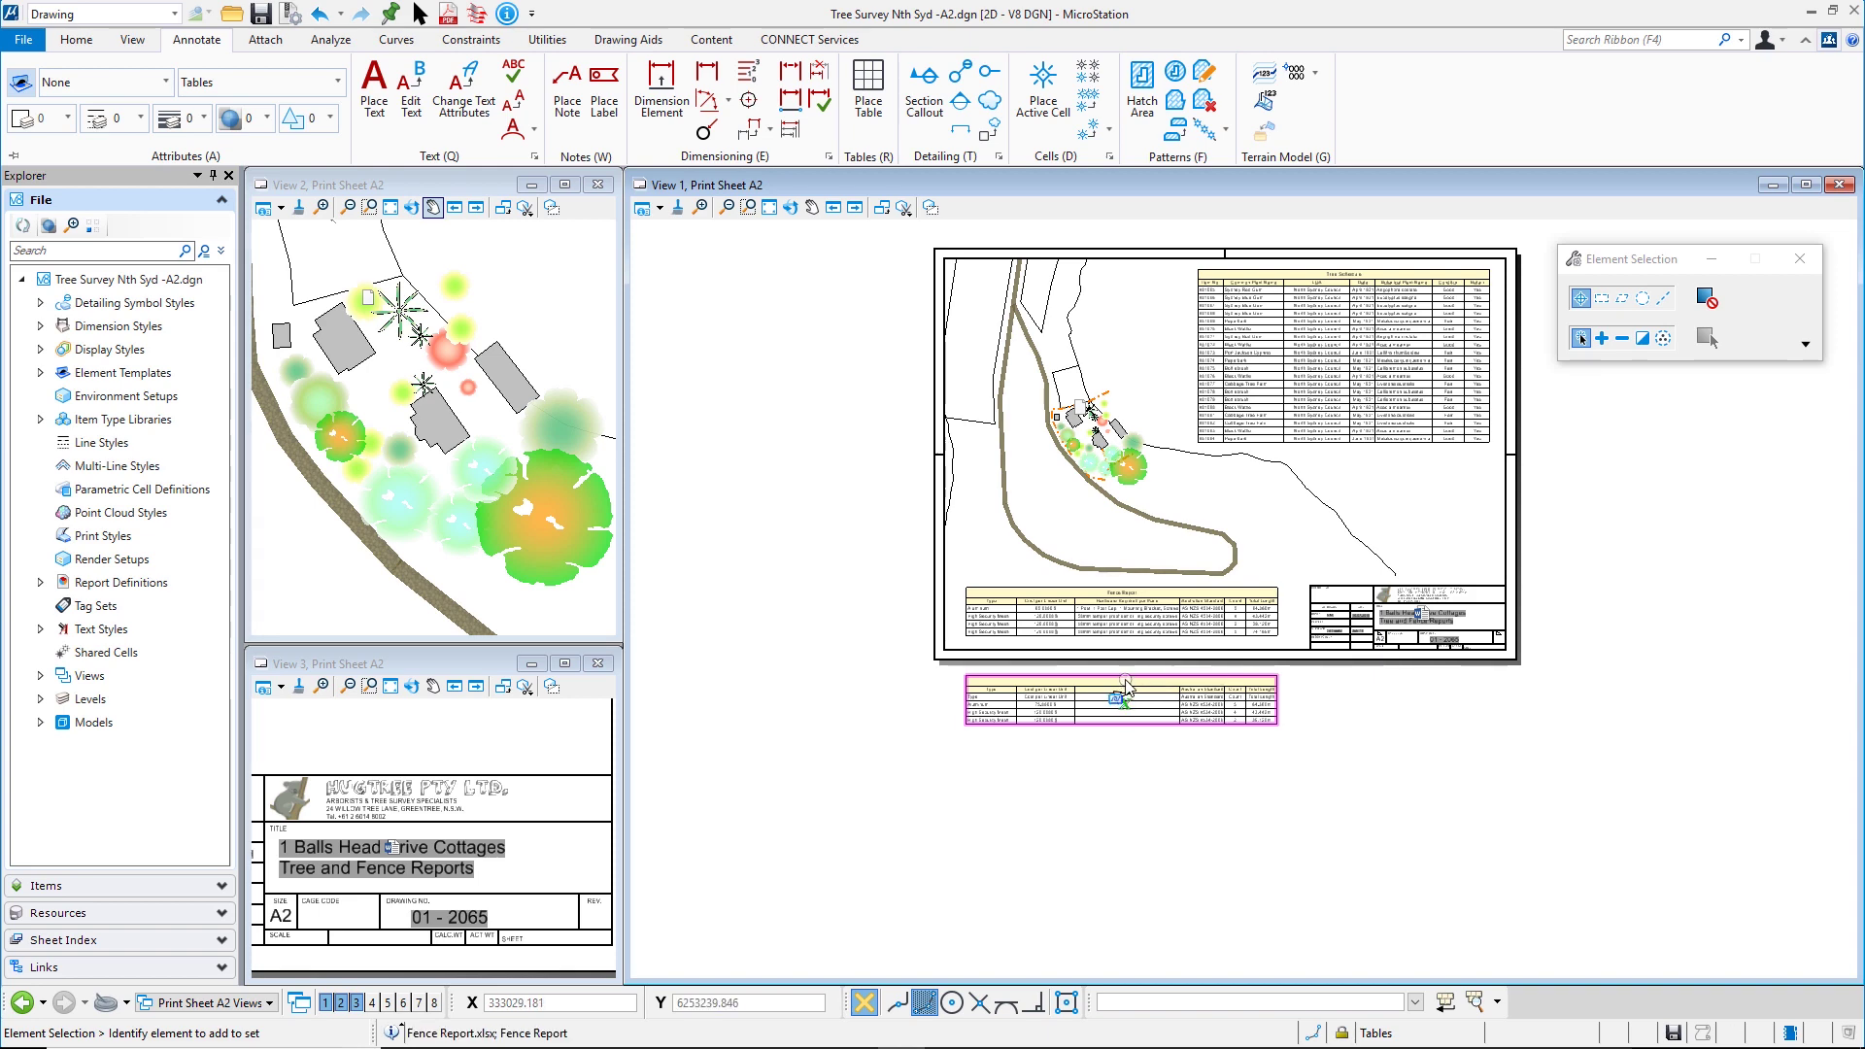
click(1124, 683)
key(Delete)
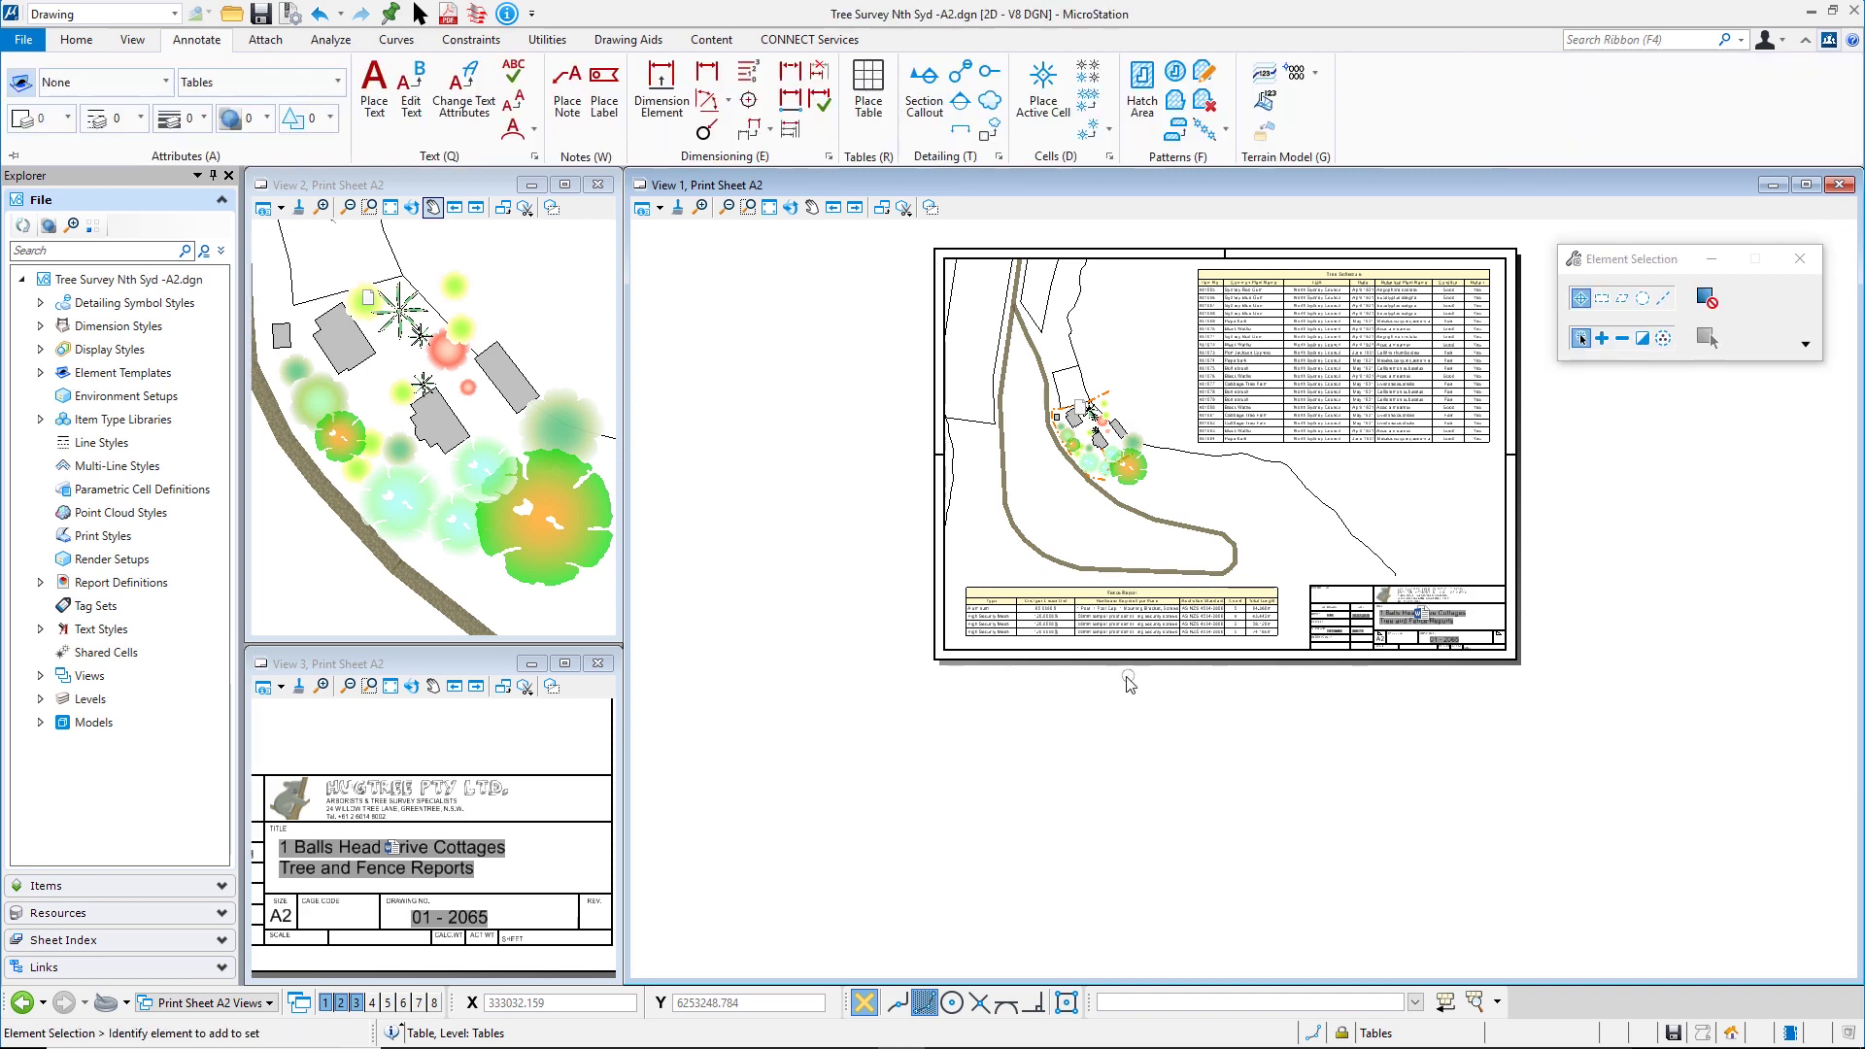
click(880, 88)
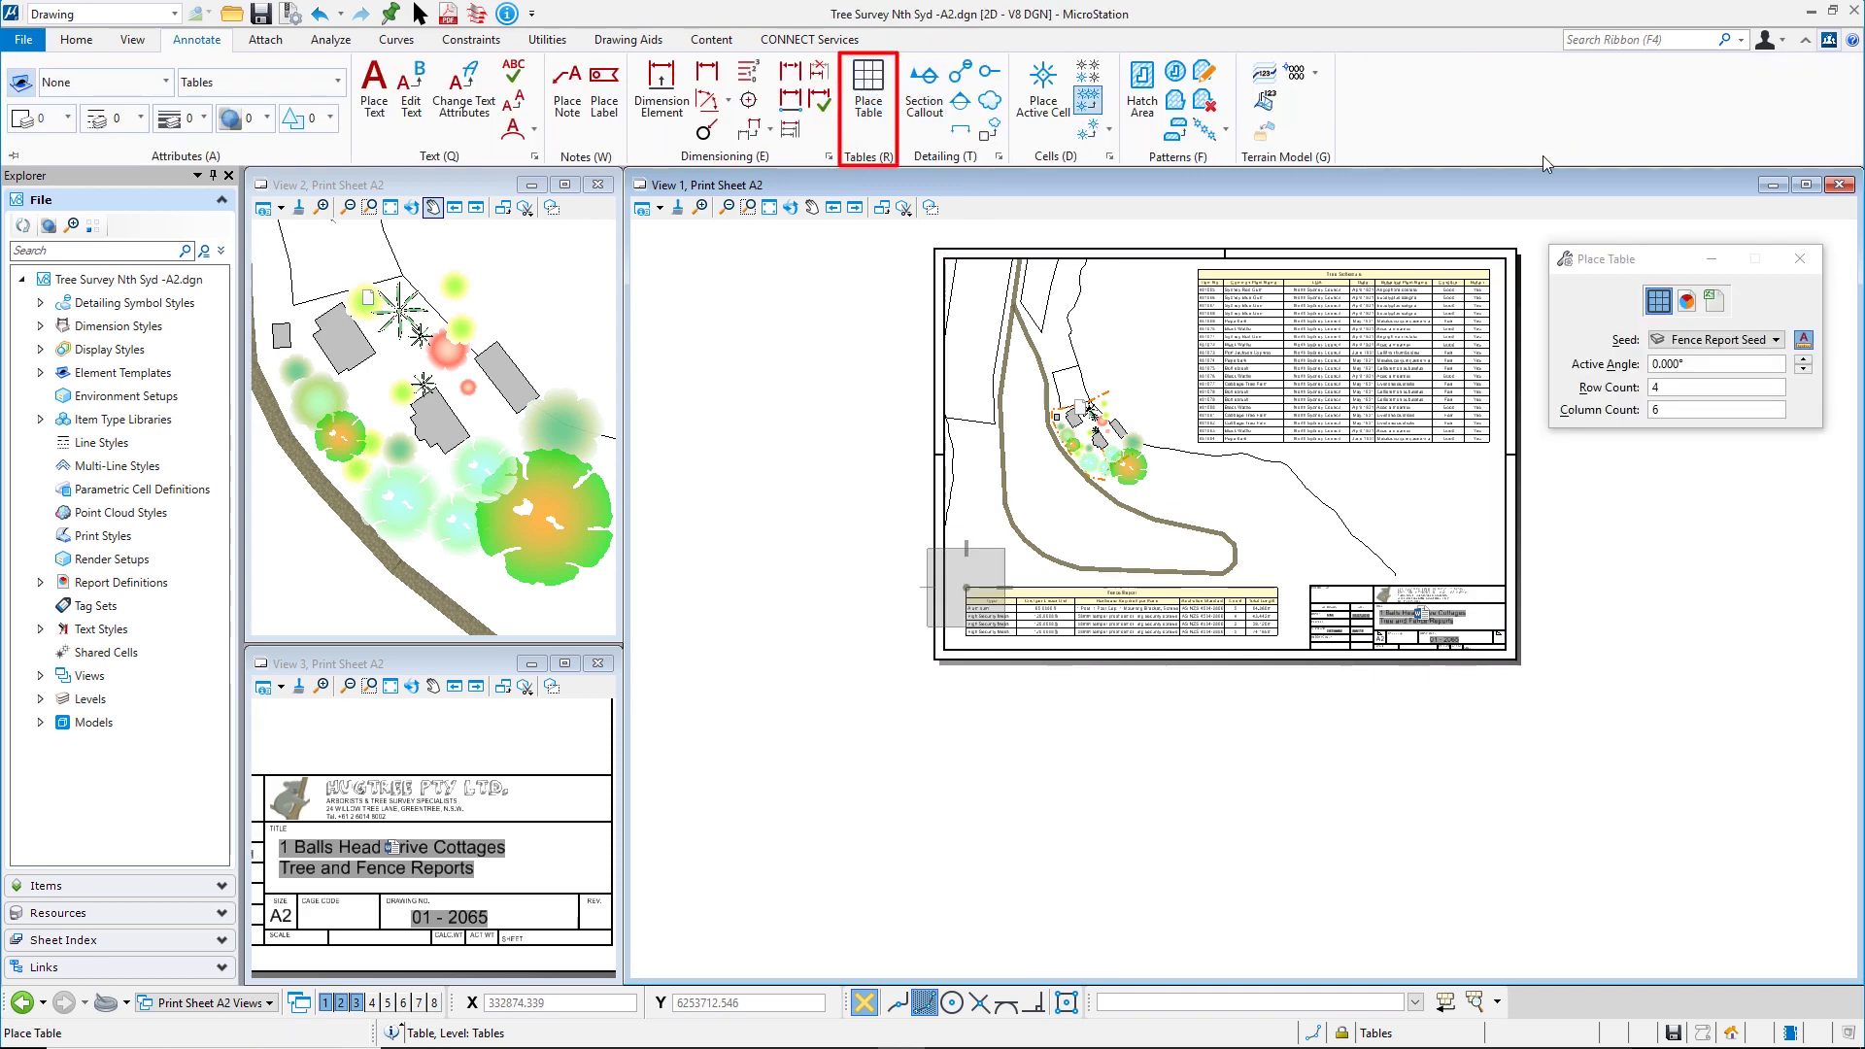
click(1714, 303)
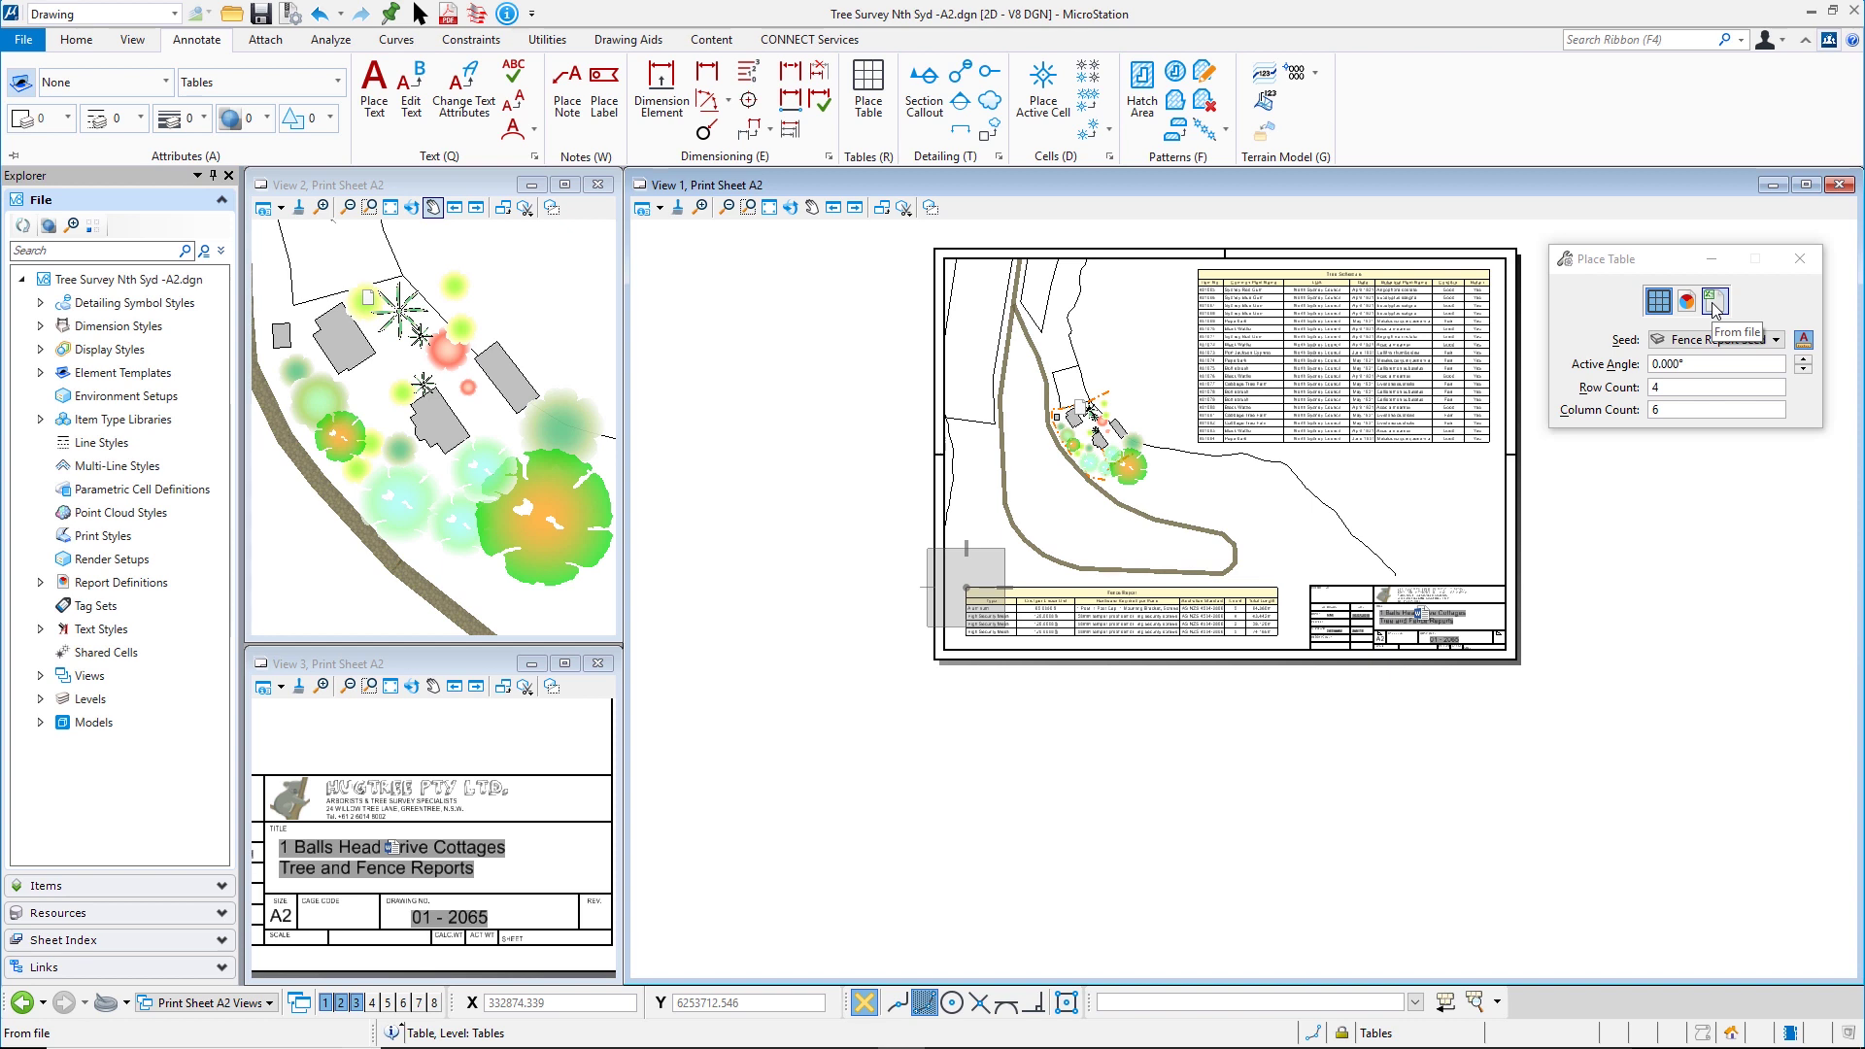
Step: Cancel table placement and centre the view on the Fence Report table
key(Escape)
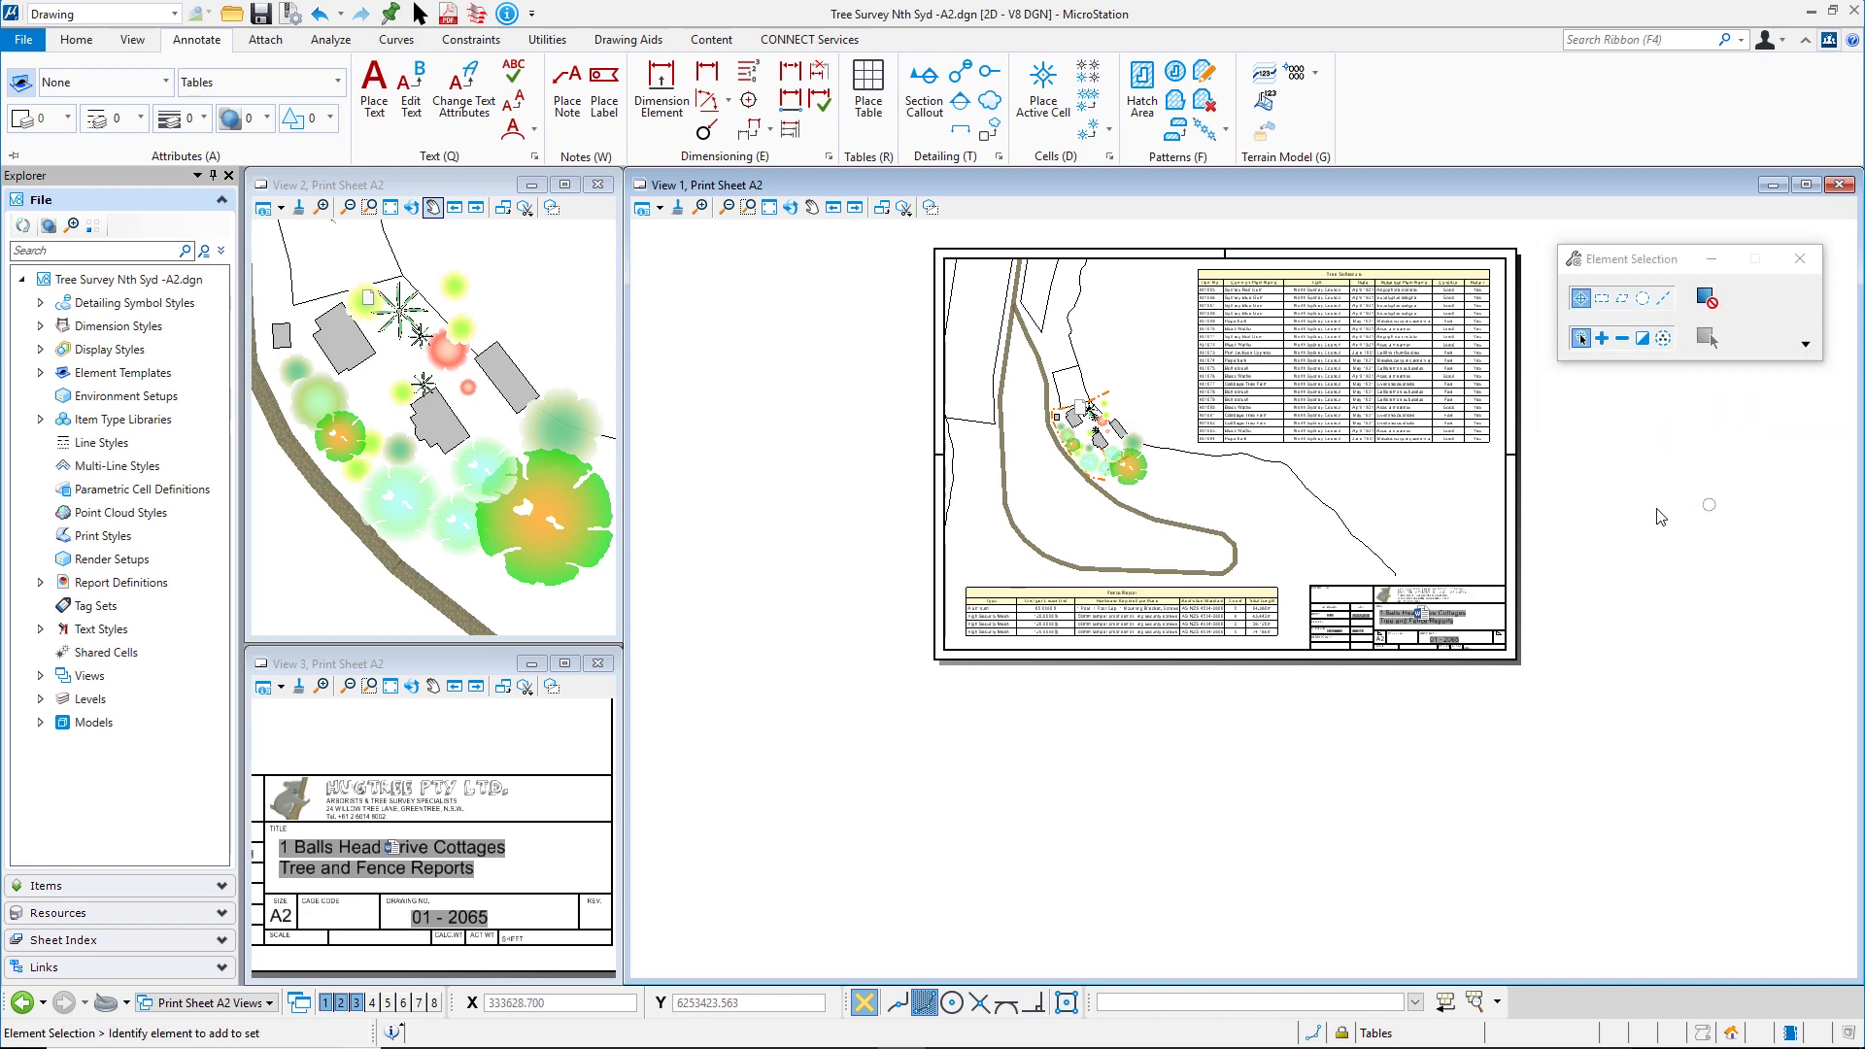
scroll(1132, 602, up, 5)
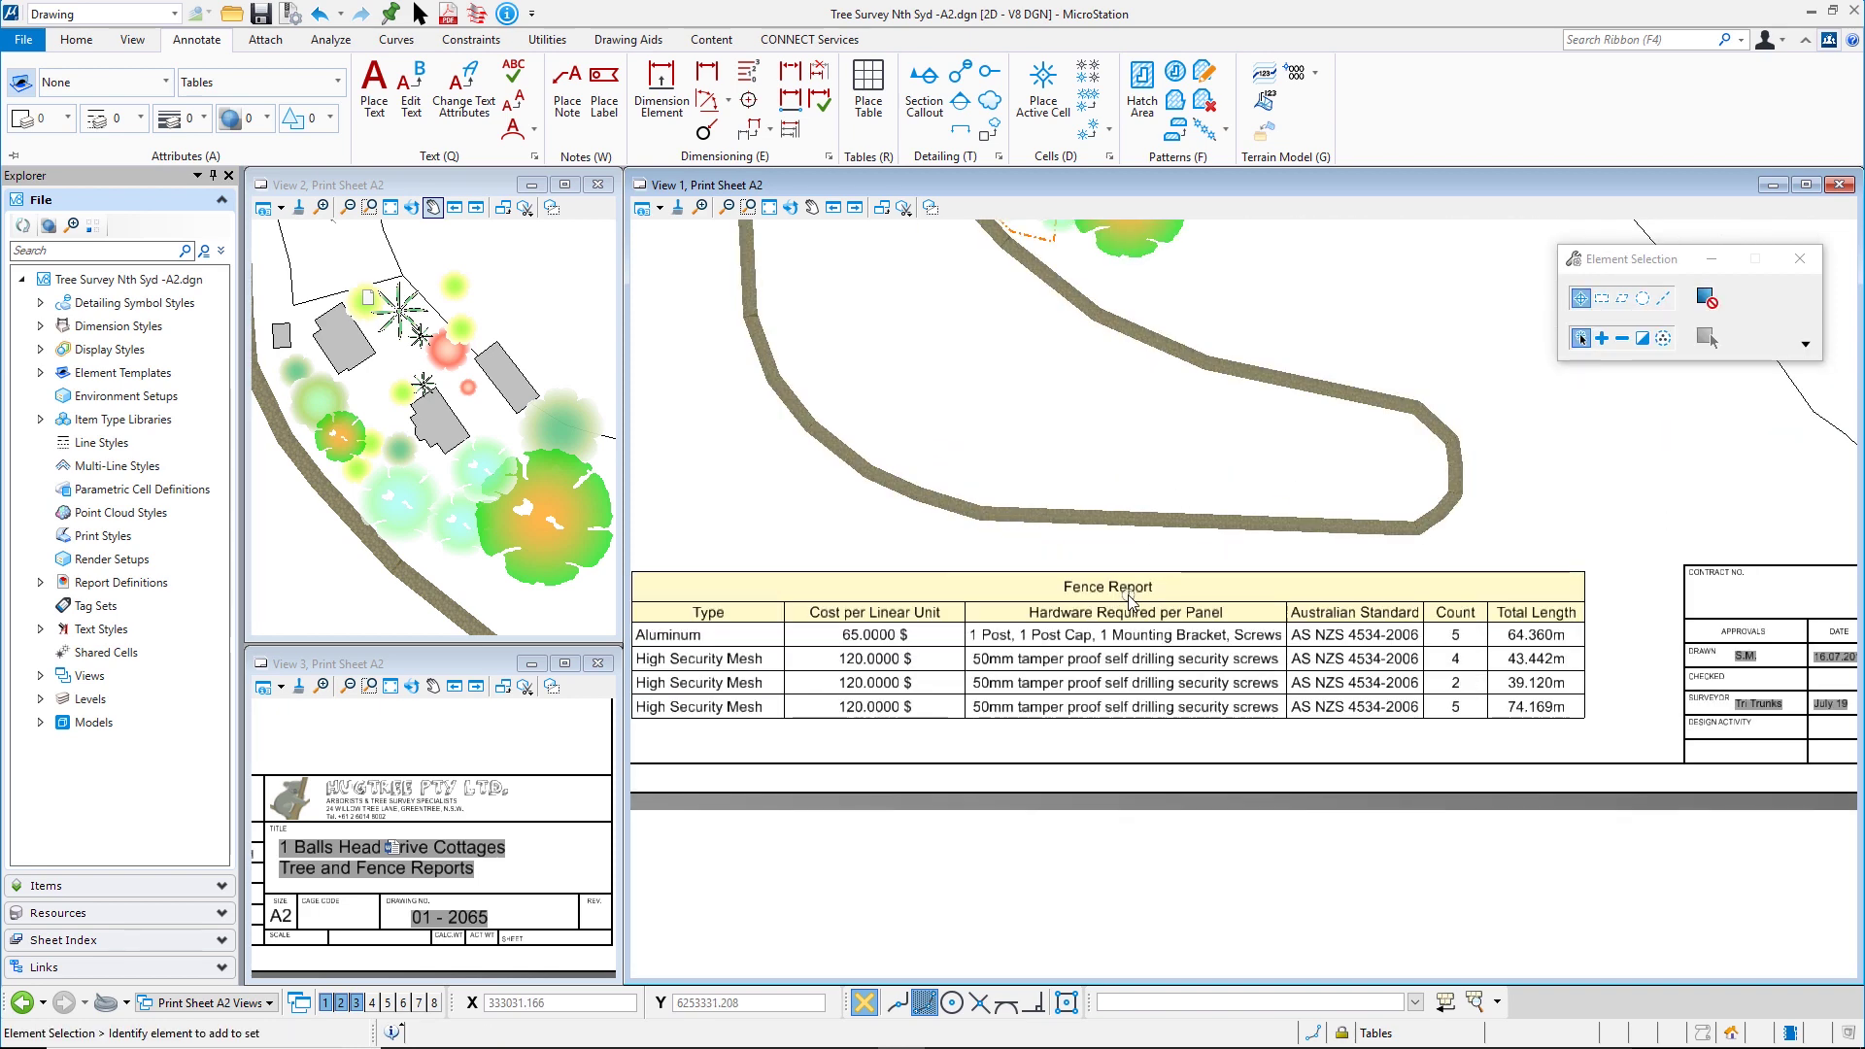
middle_drag(1015, 541, 1111, 542)
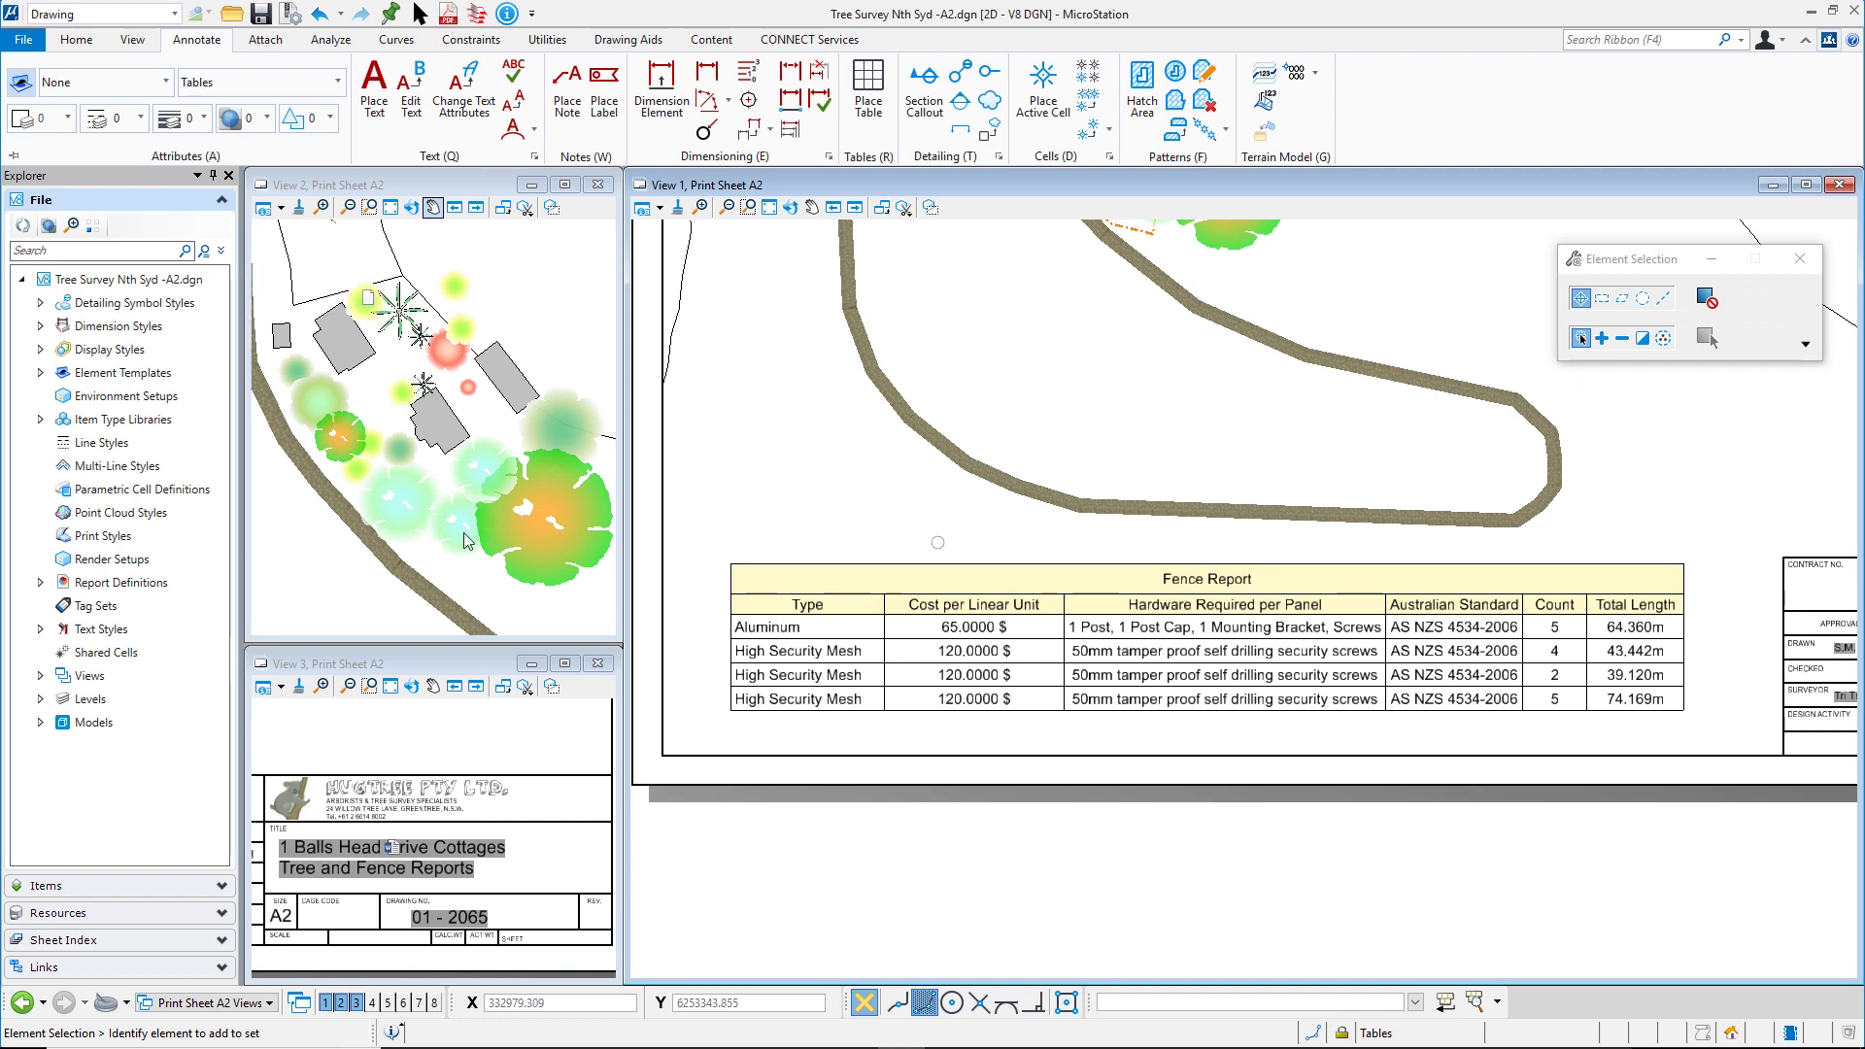
Step: Expand Report Definitions > Fence Report and review the definition's Details
click(41, 583)
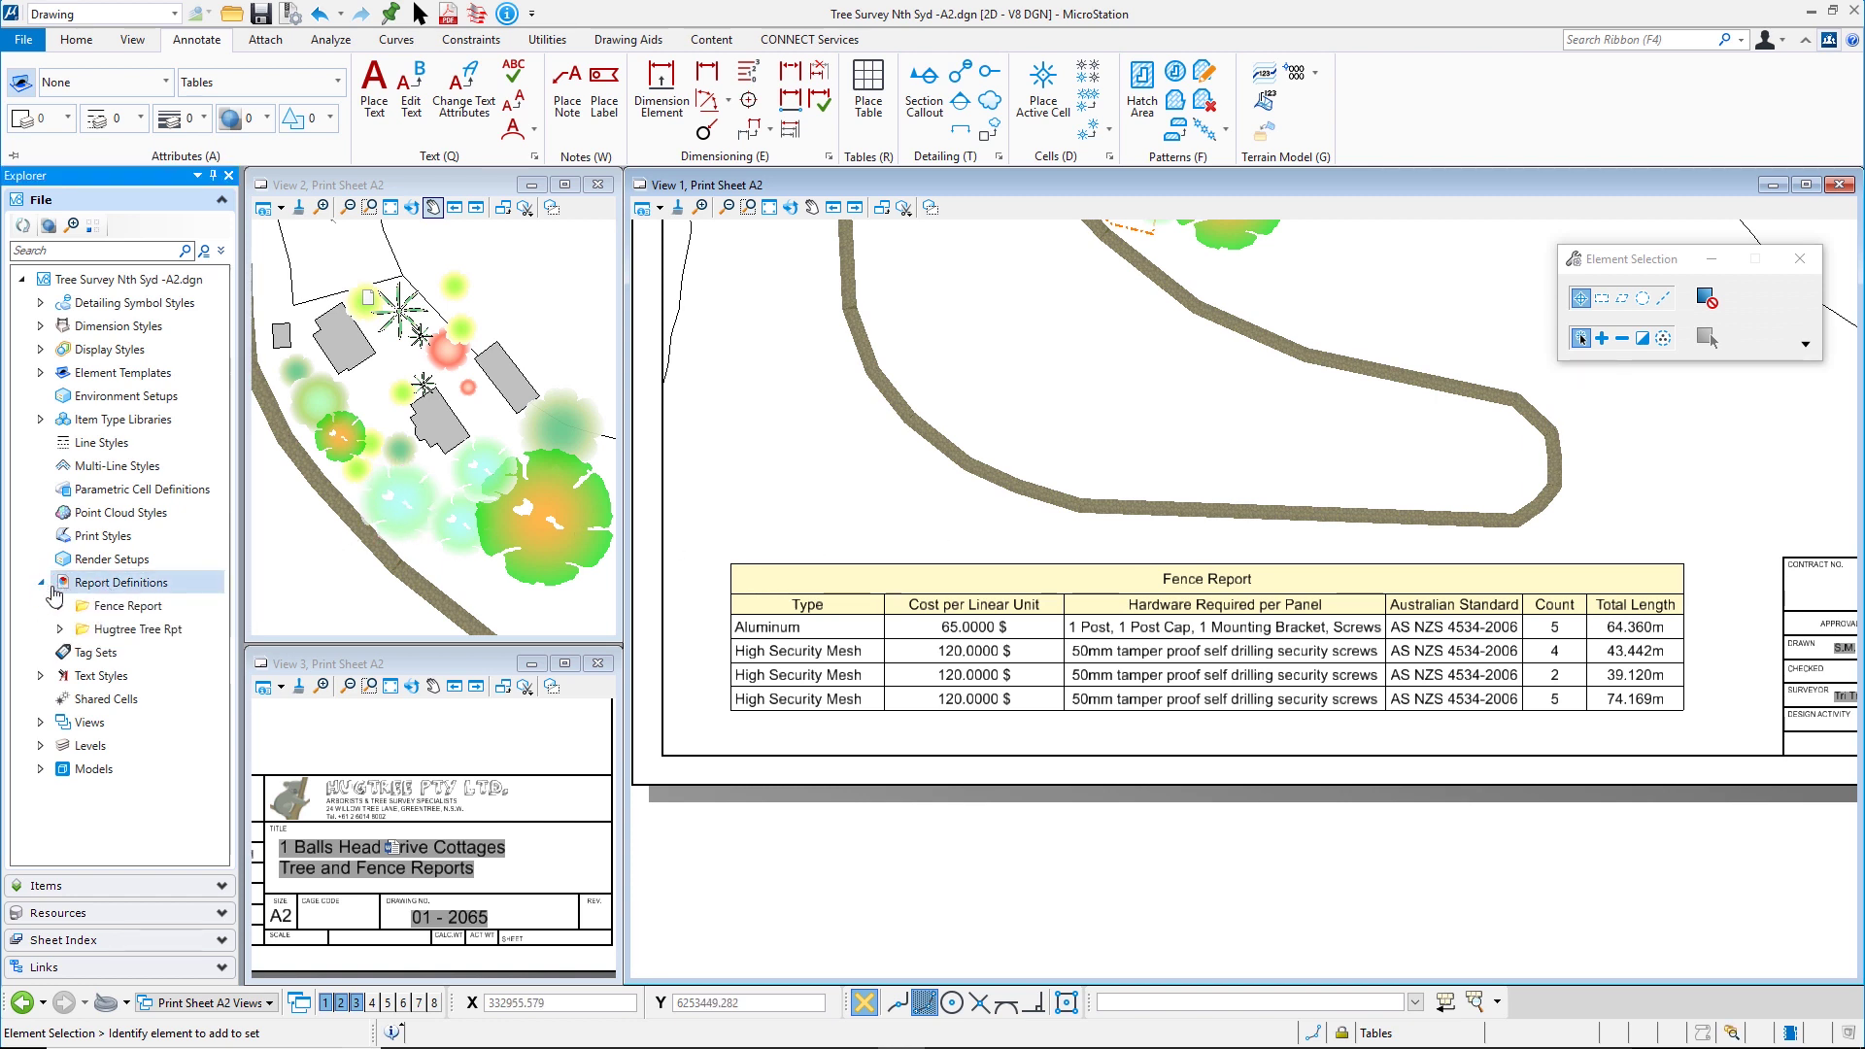
click(60, 608)
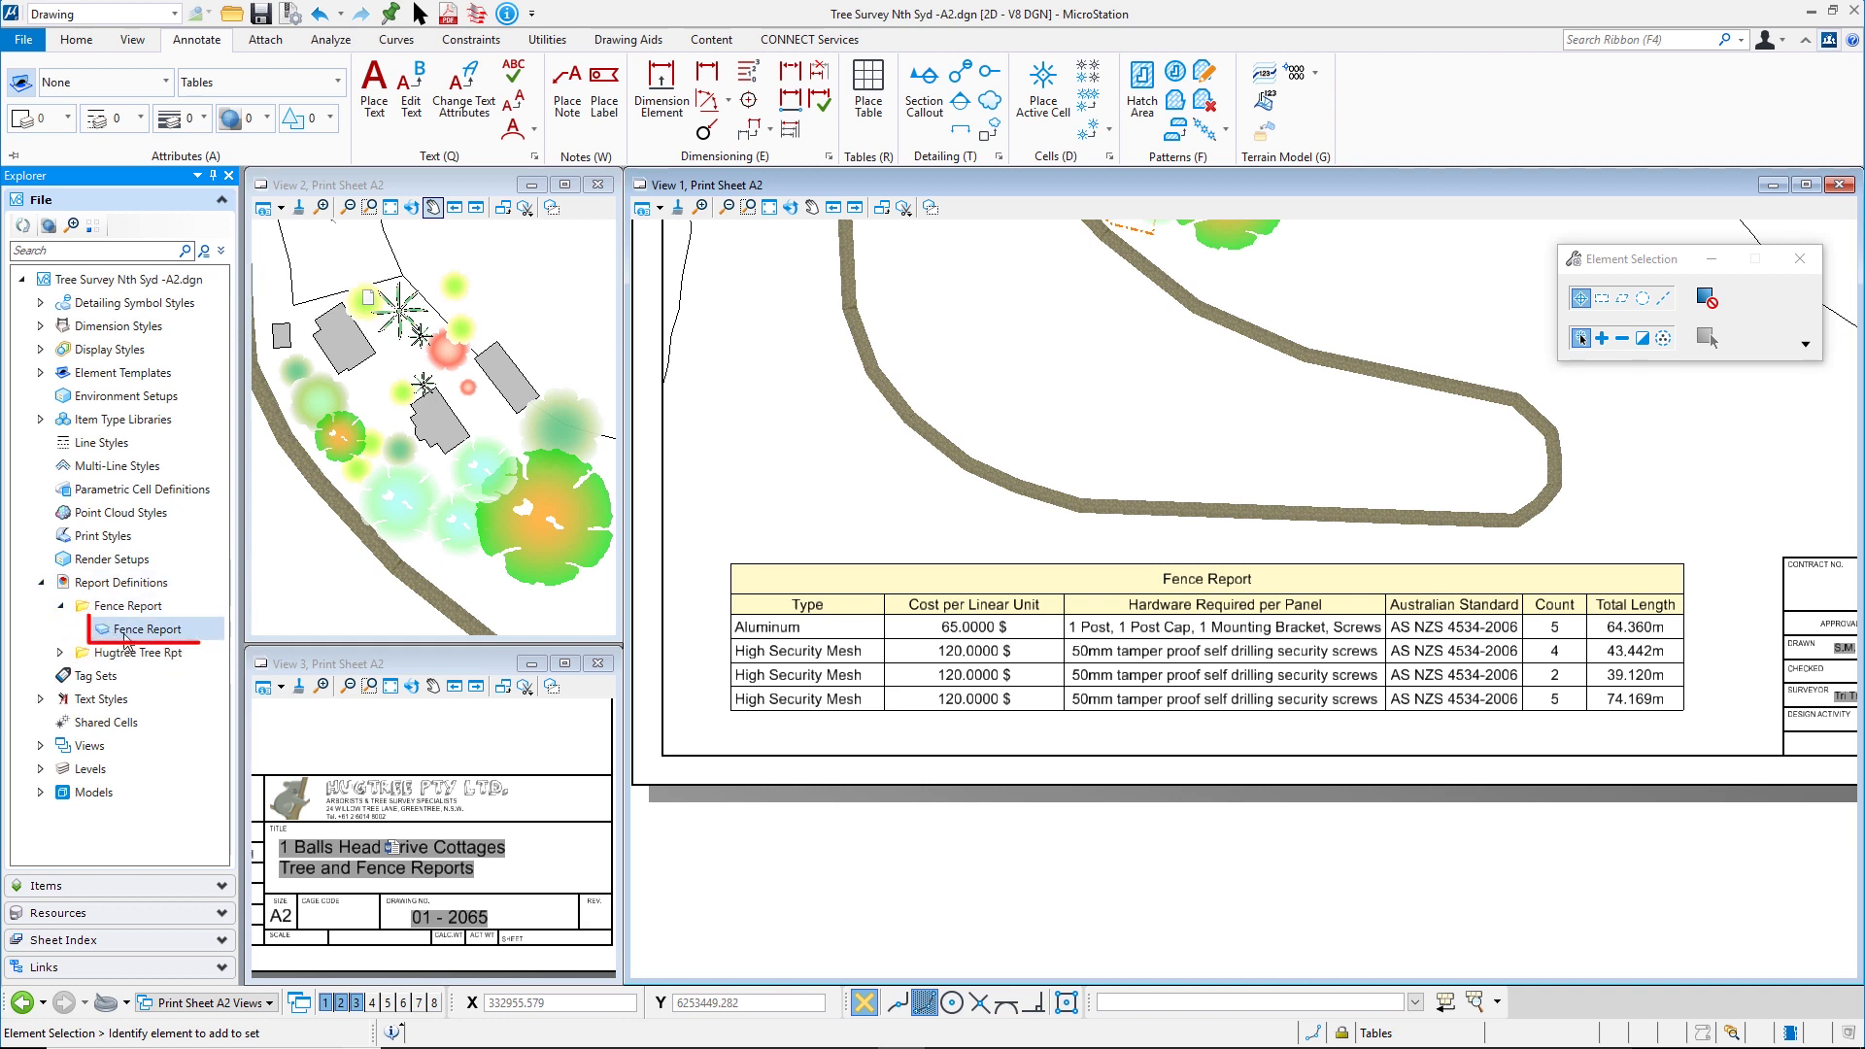
right_click(126, 634)
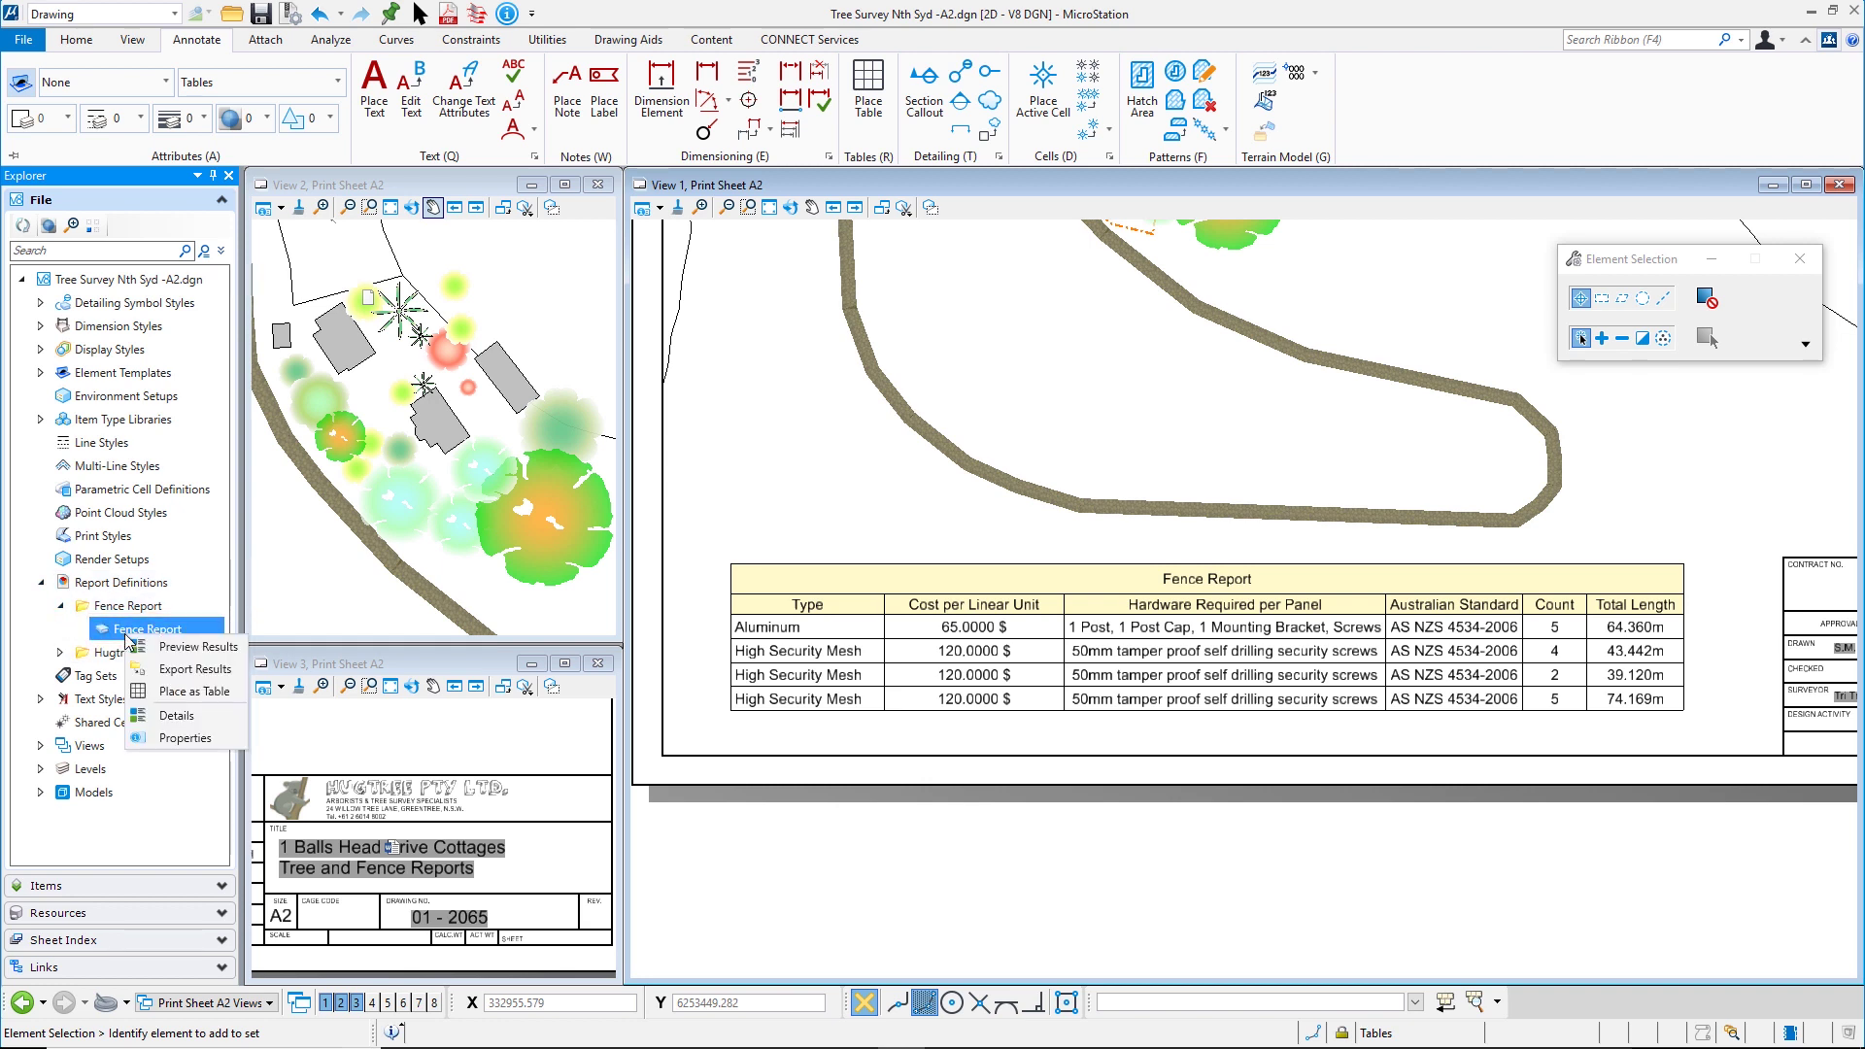
click(190, 718)
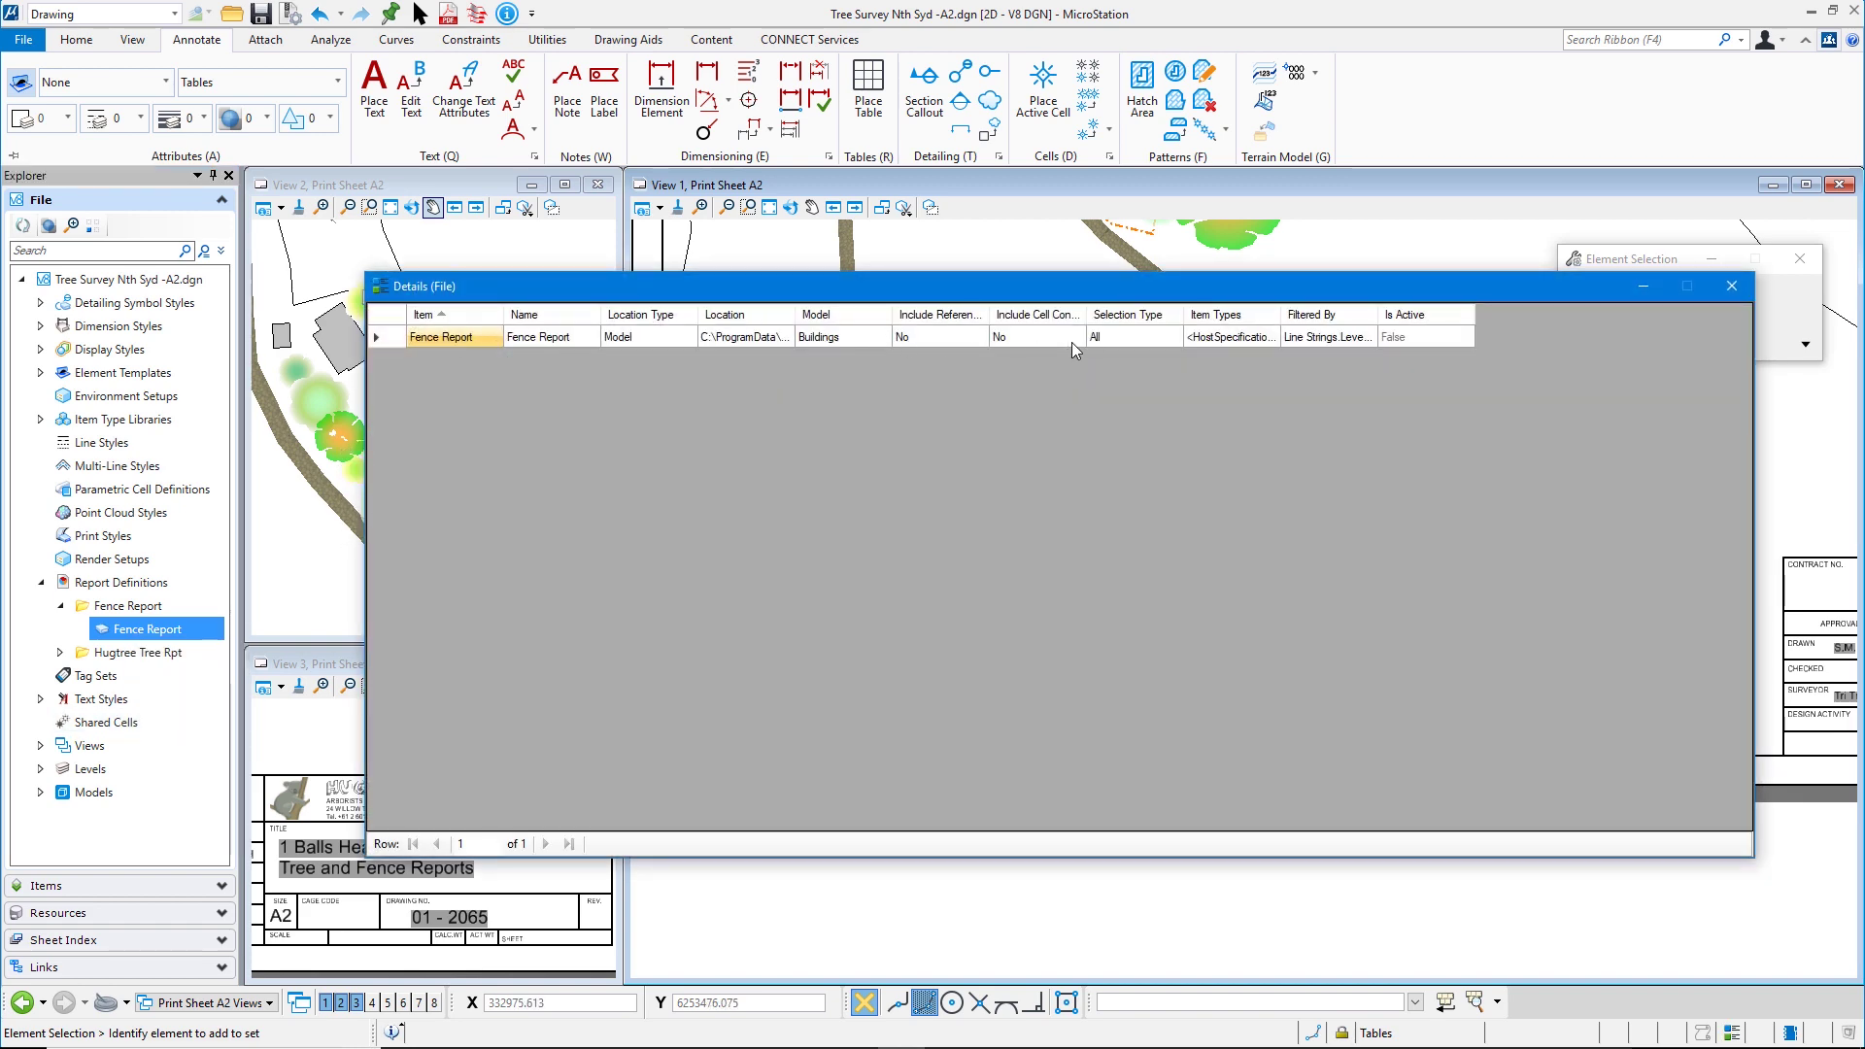
click(1739, 289)
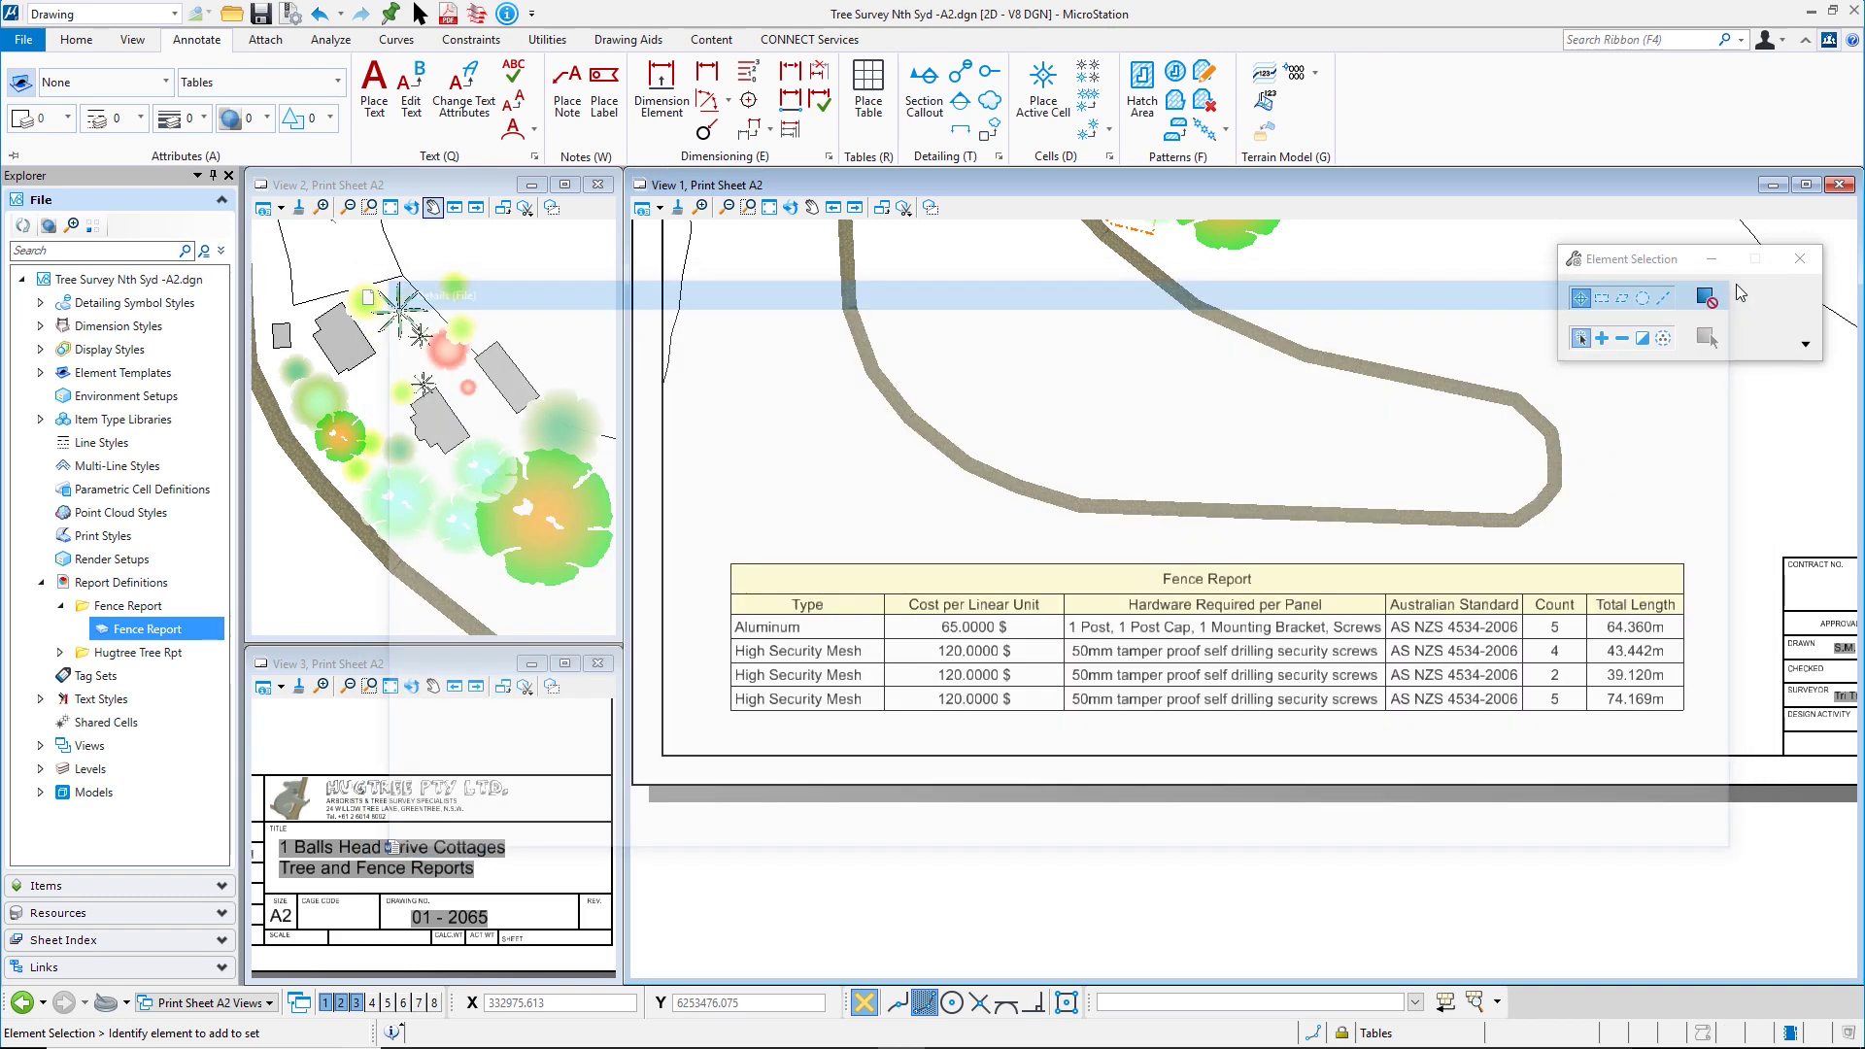
right_click(126, 632)
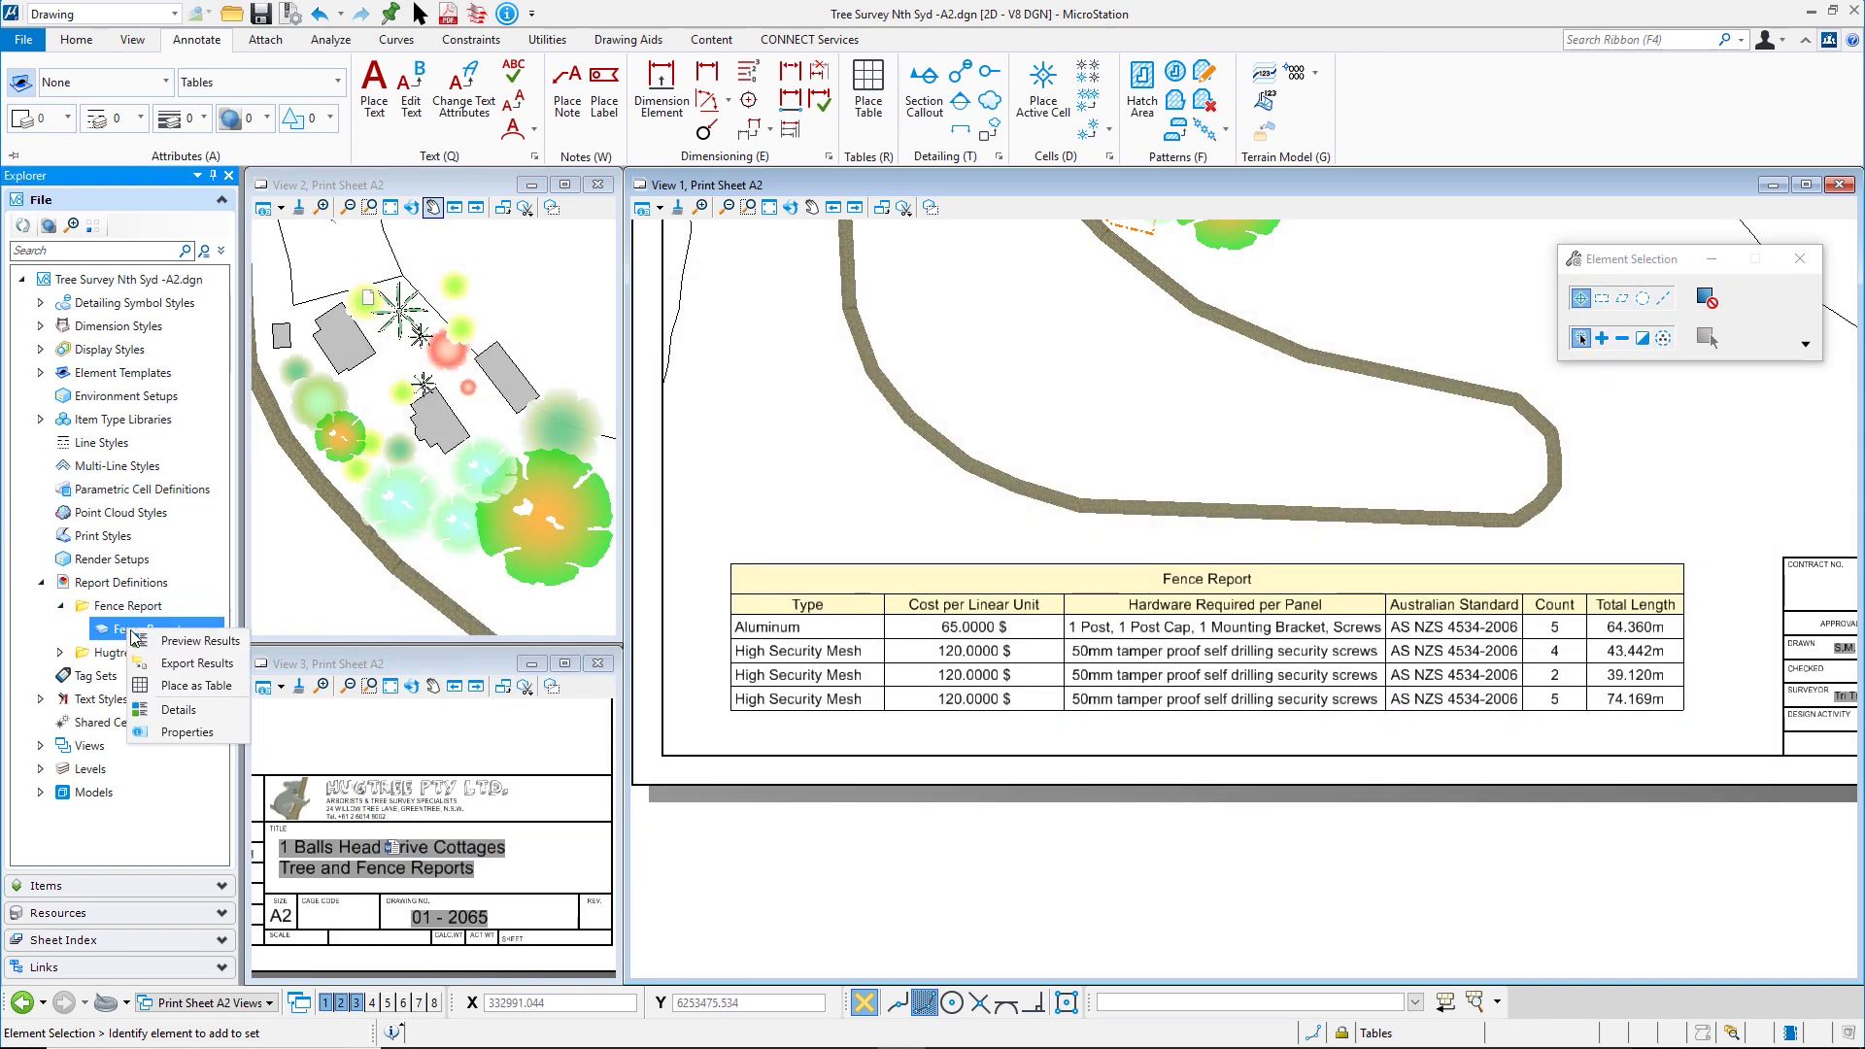
Step: Cancel an extra Place as Table of the Fence Report and select the existing Fence Report table
click(163, 686)
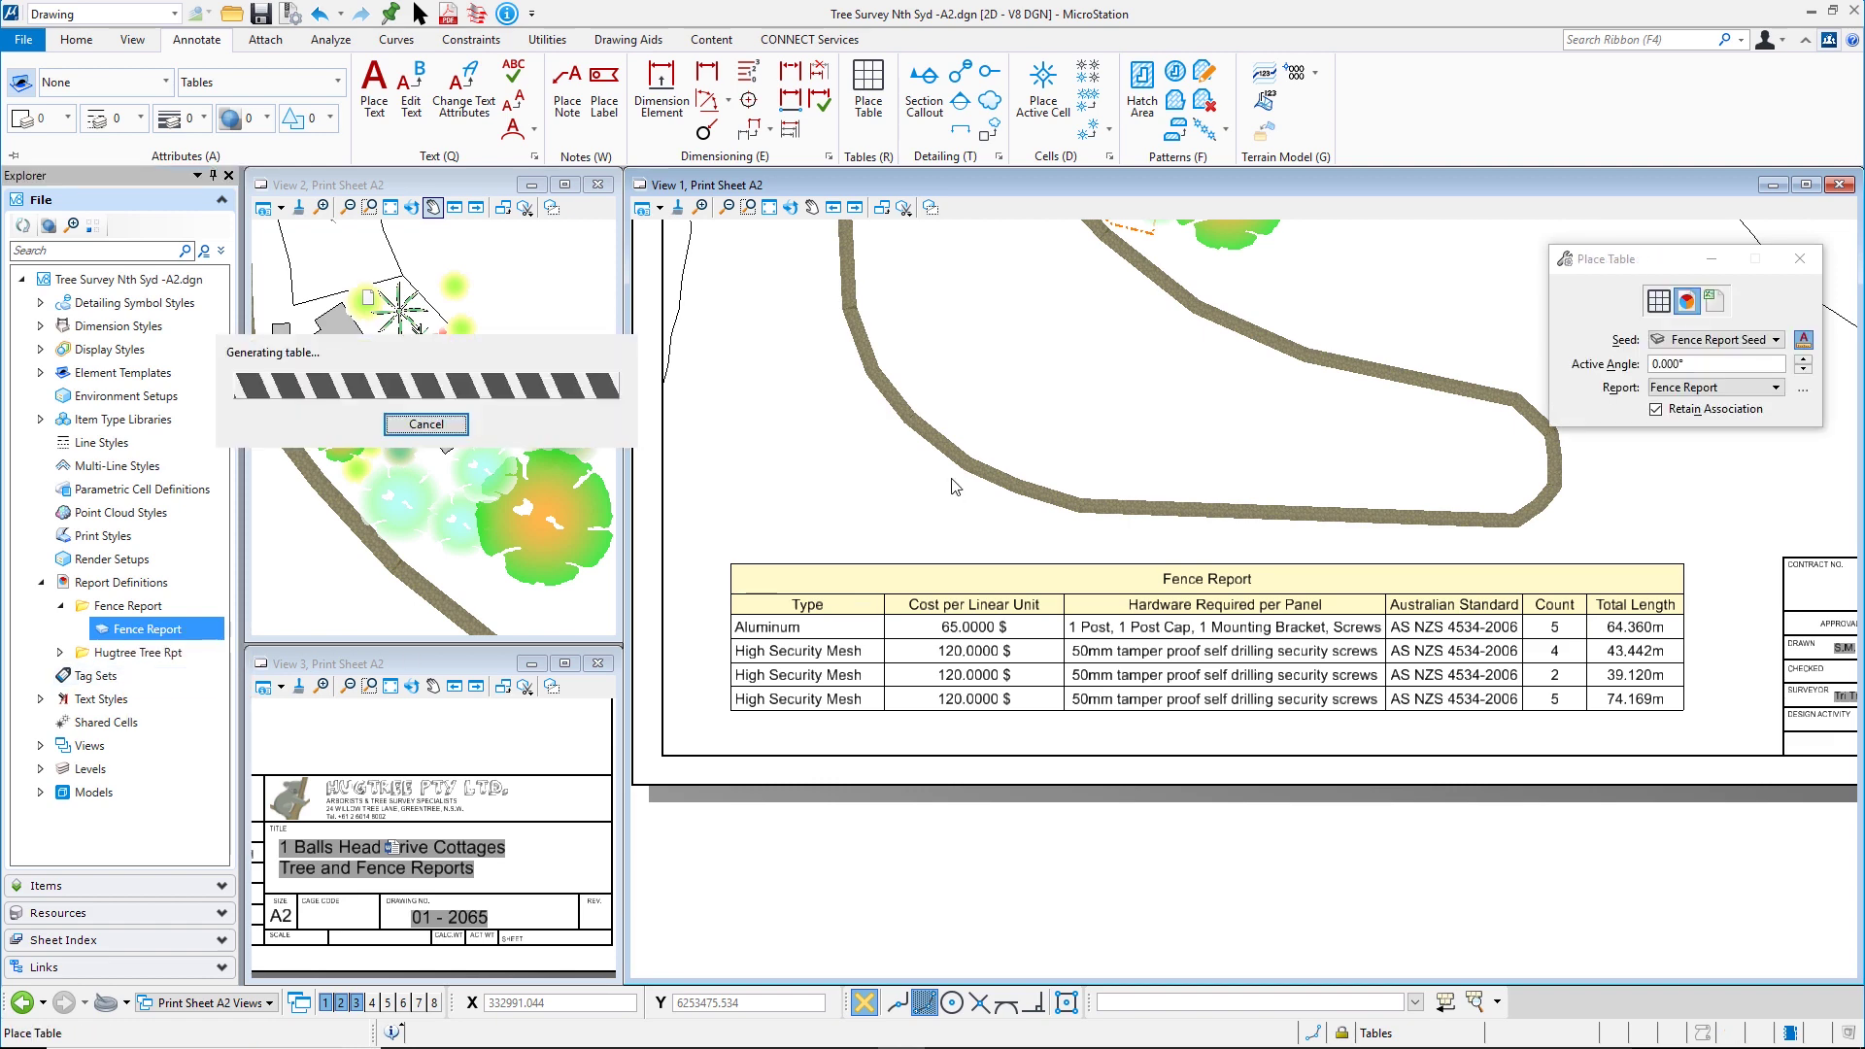
right_click(792, 377)
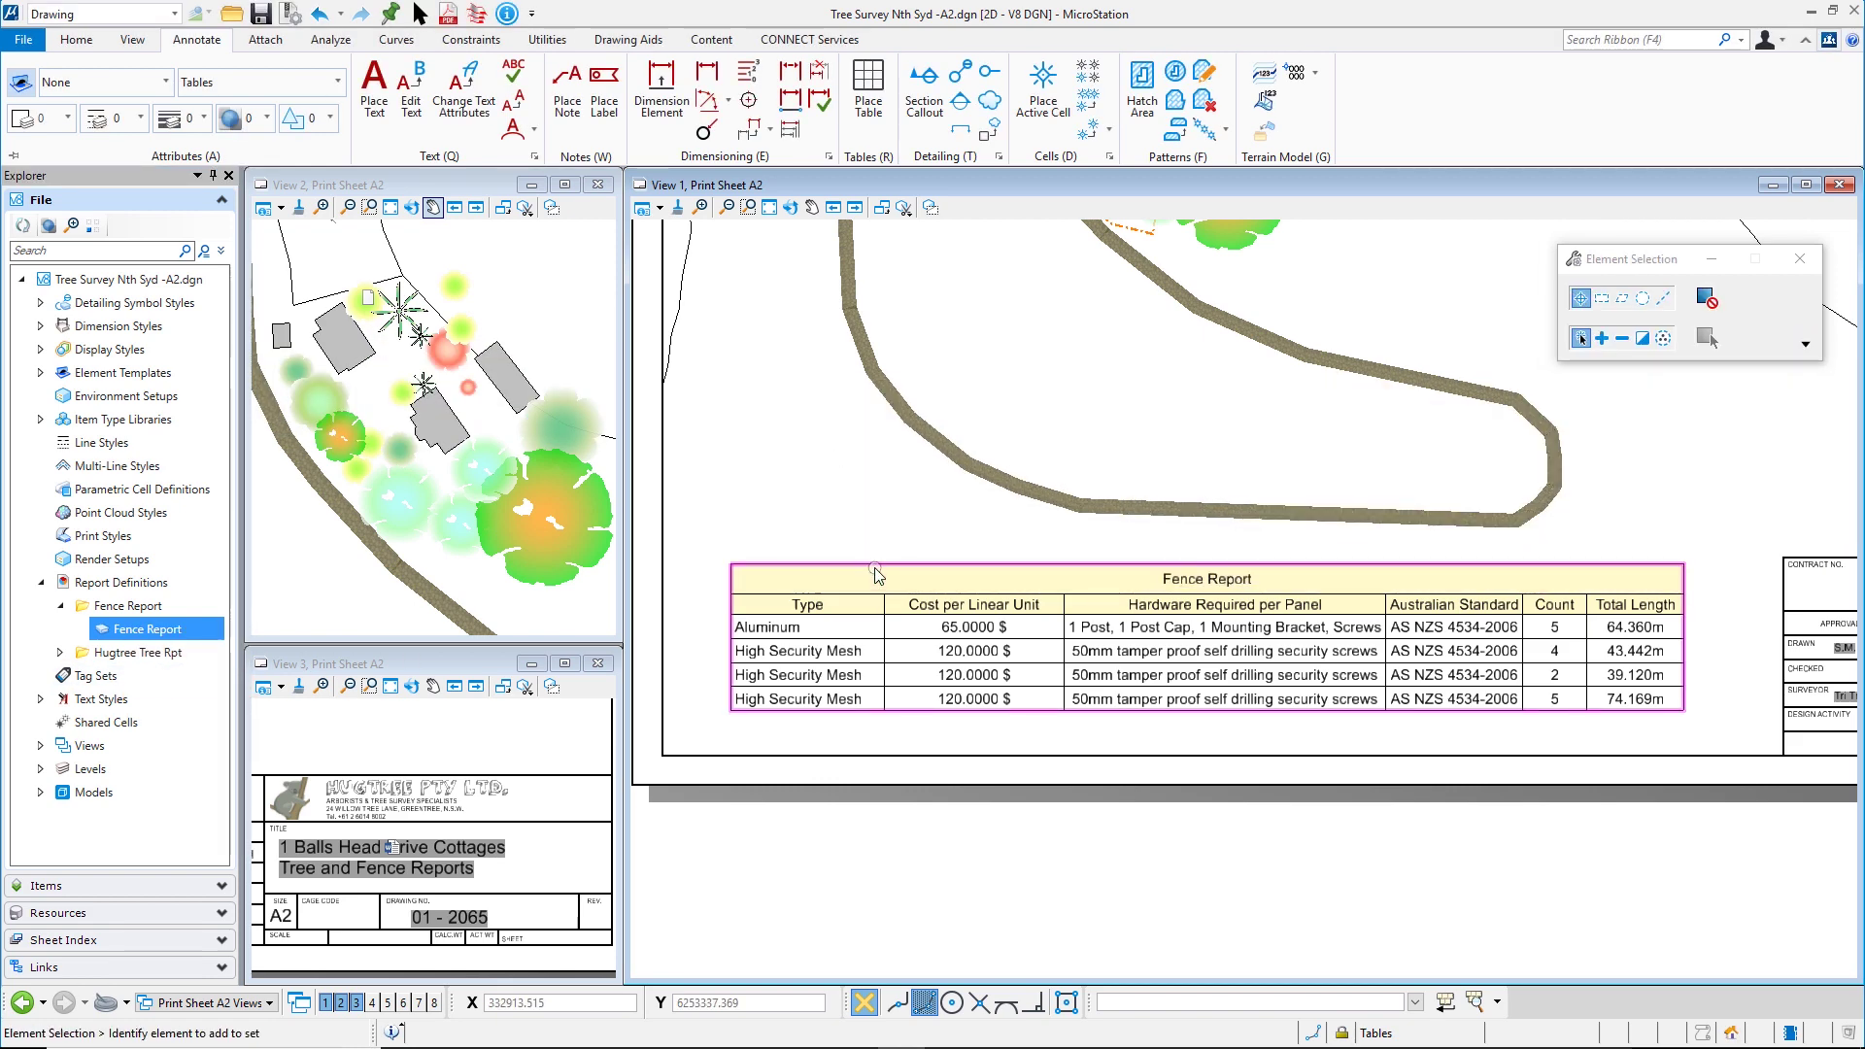
click(874, 574)
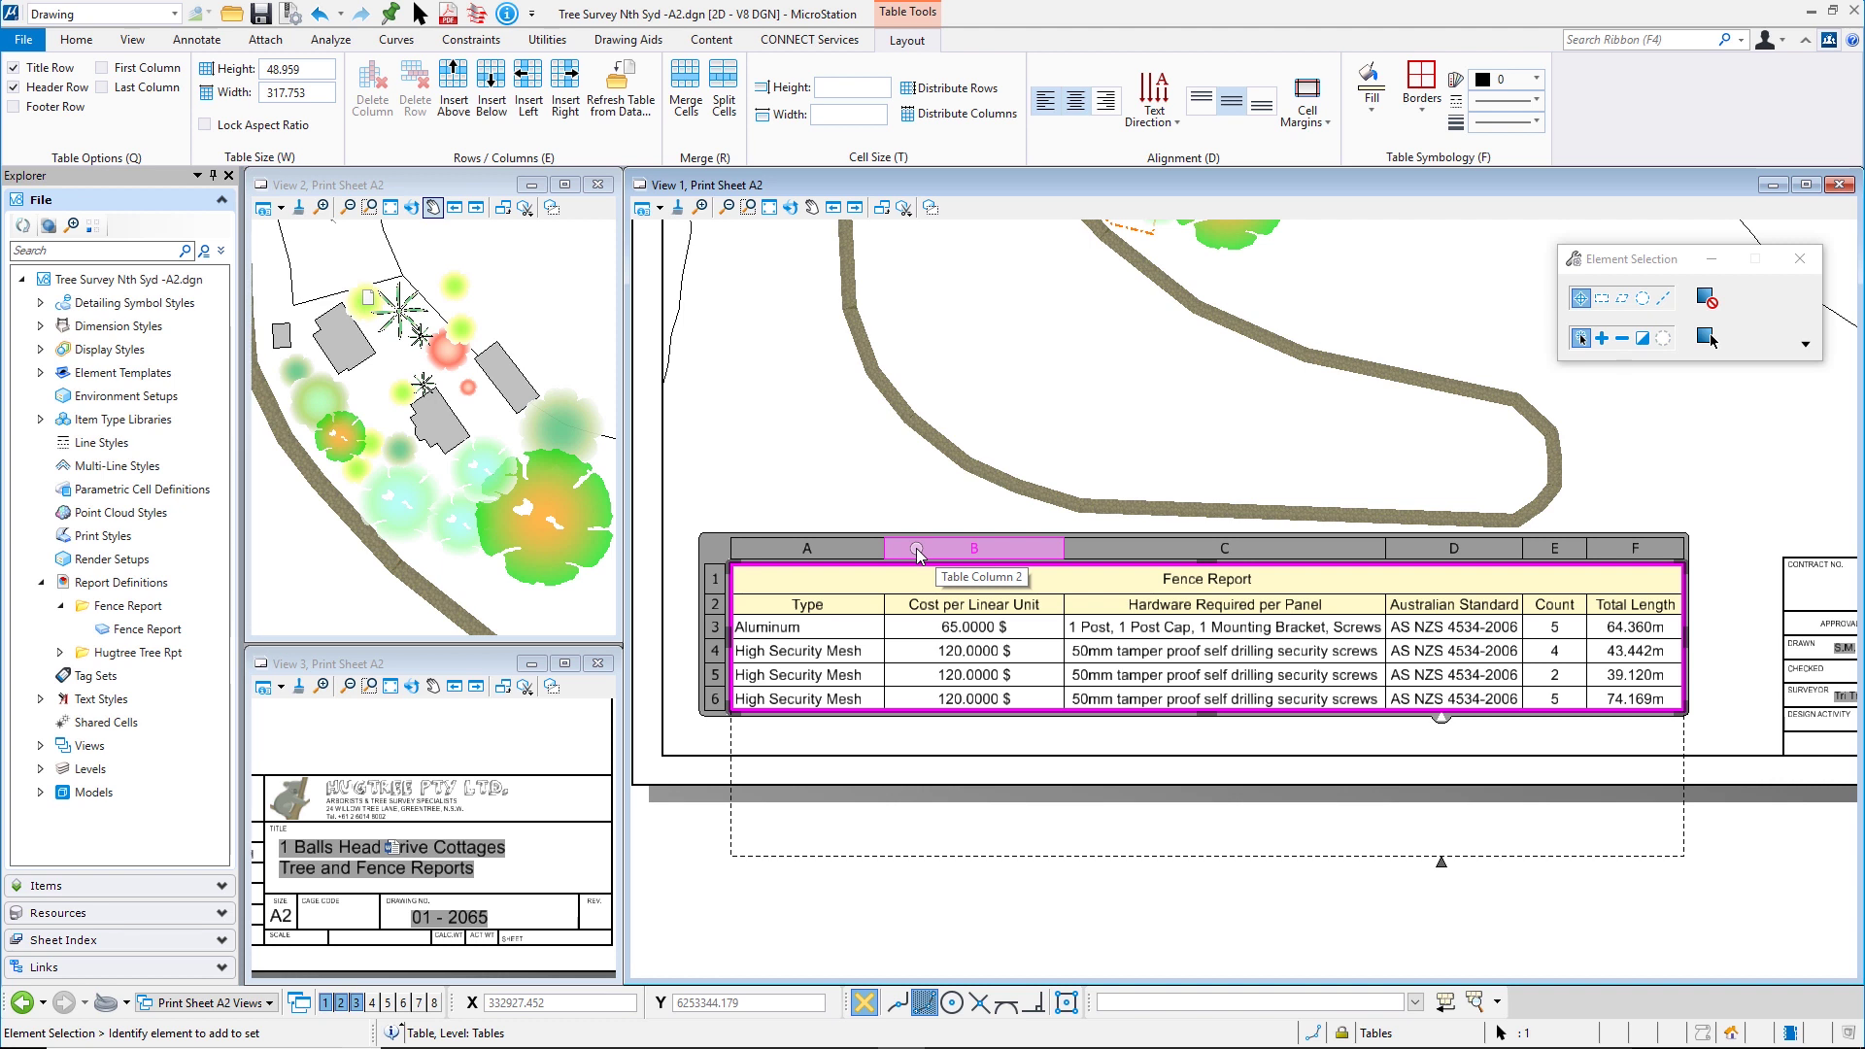
Step: Refresh the Fence Report table from its data source using the column B menu, then deselect it
right_click(917, 555)
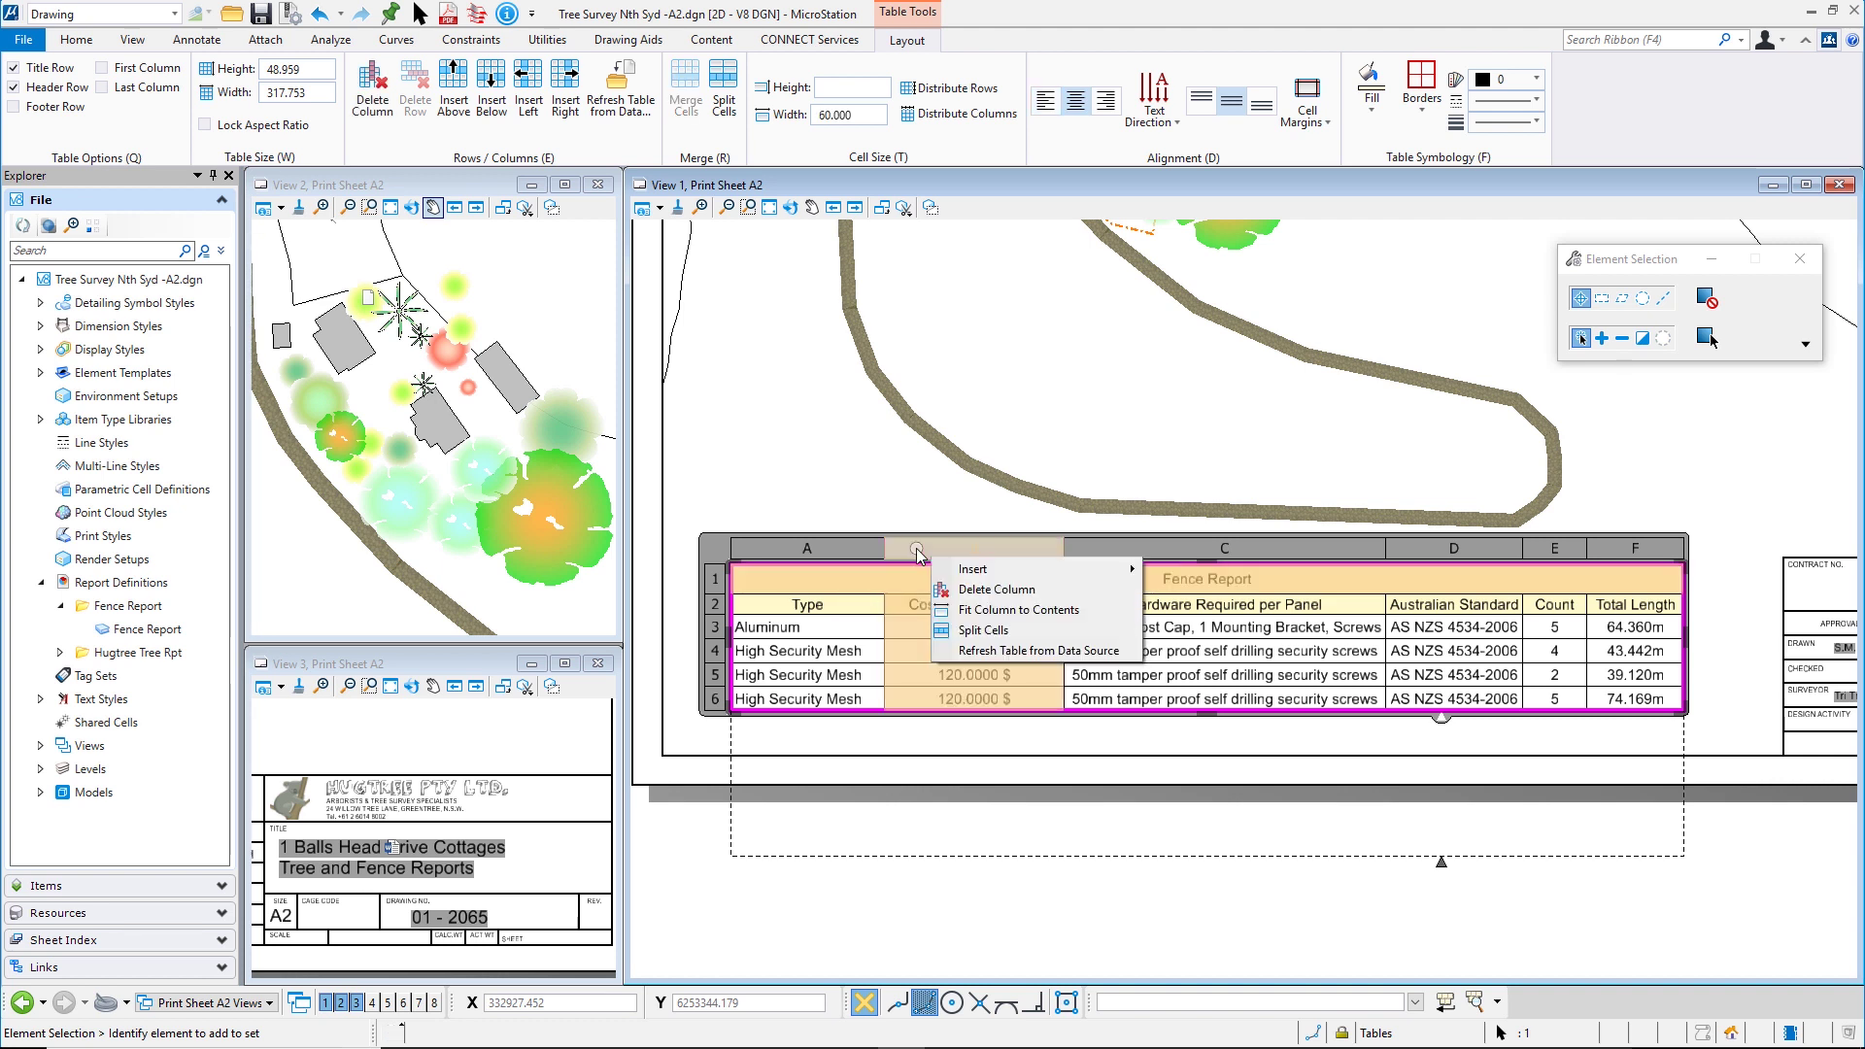
click(1083, 651)
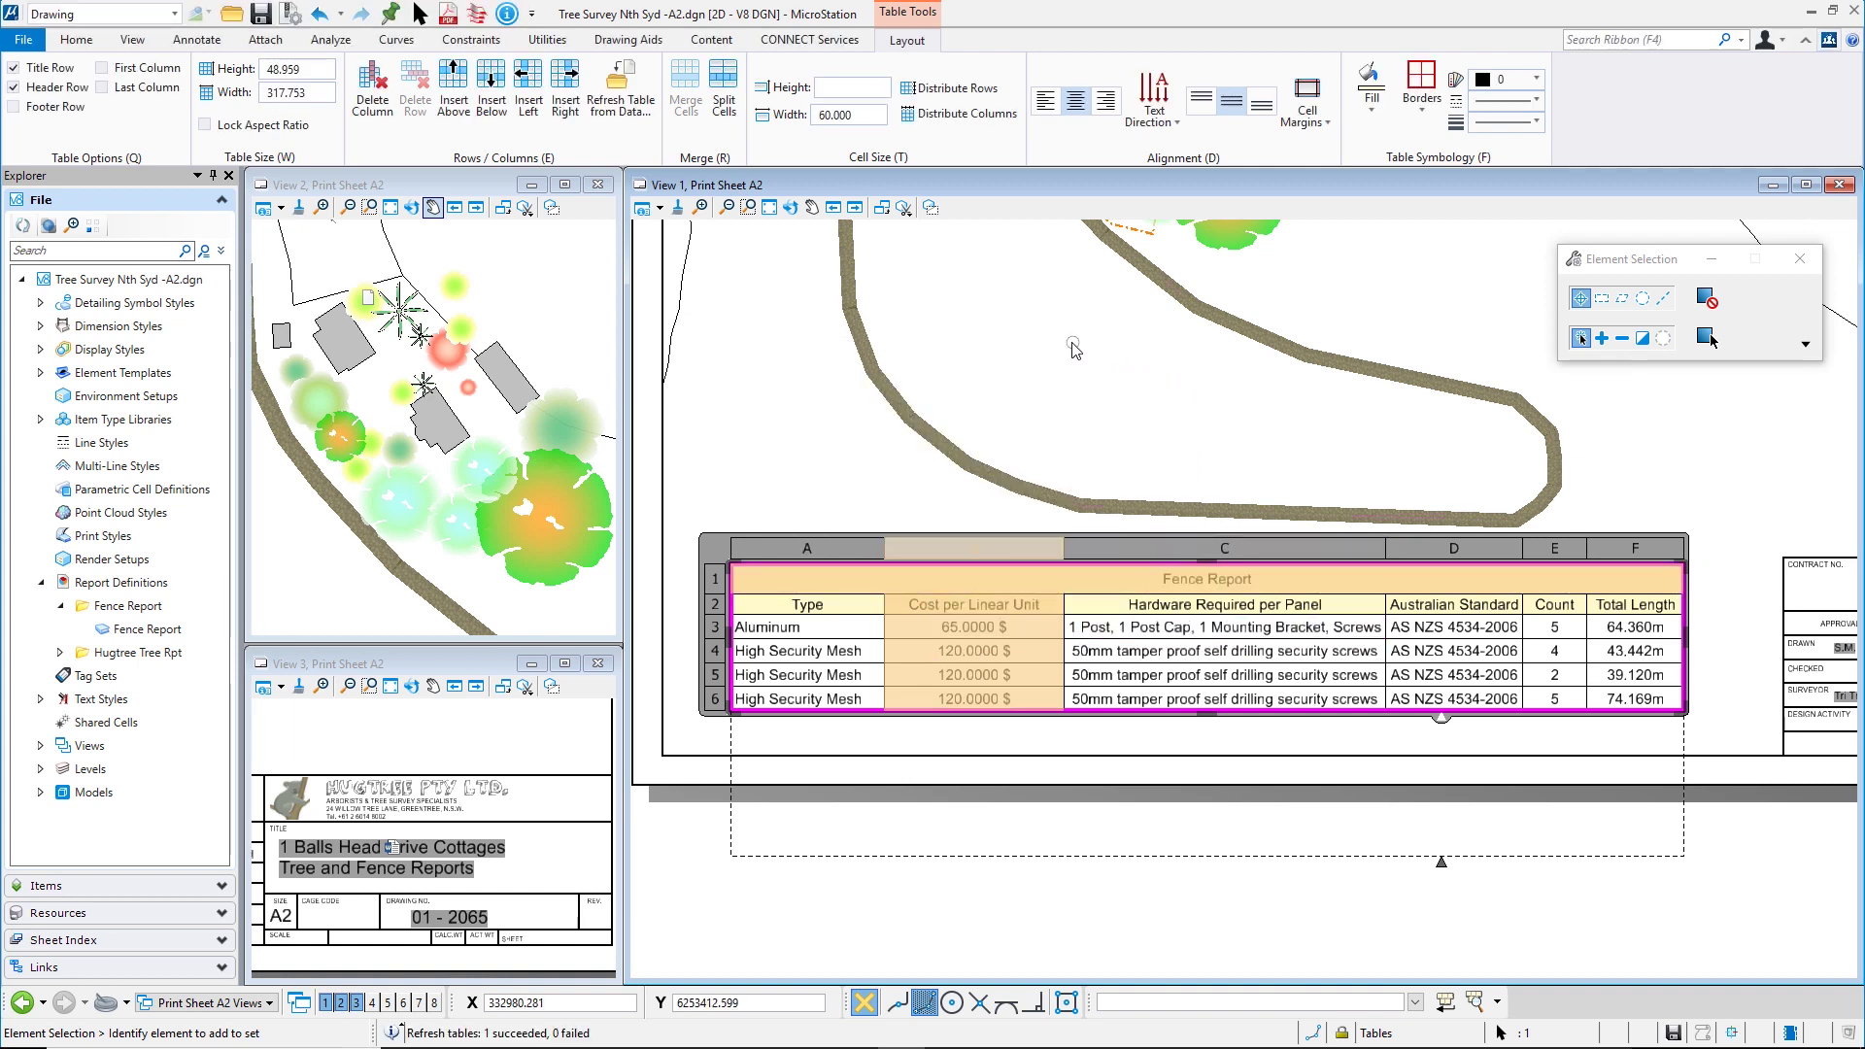
click(1076, 350)
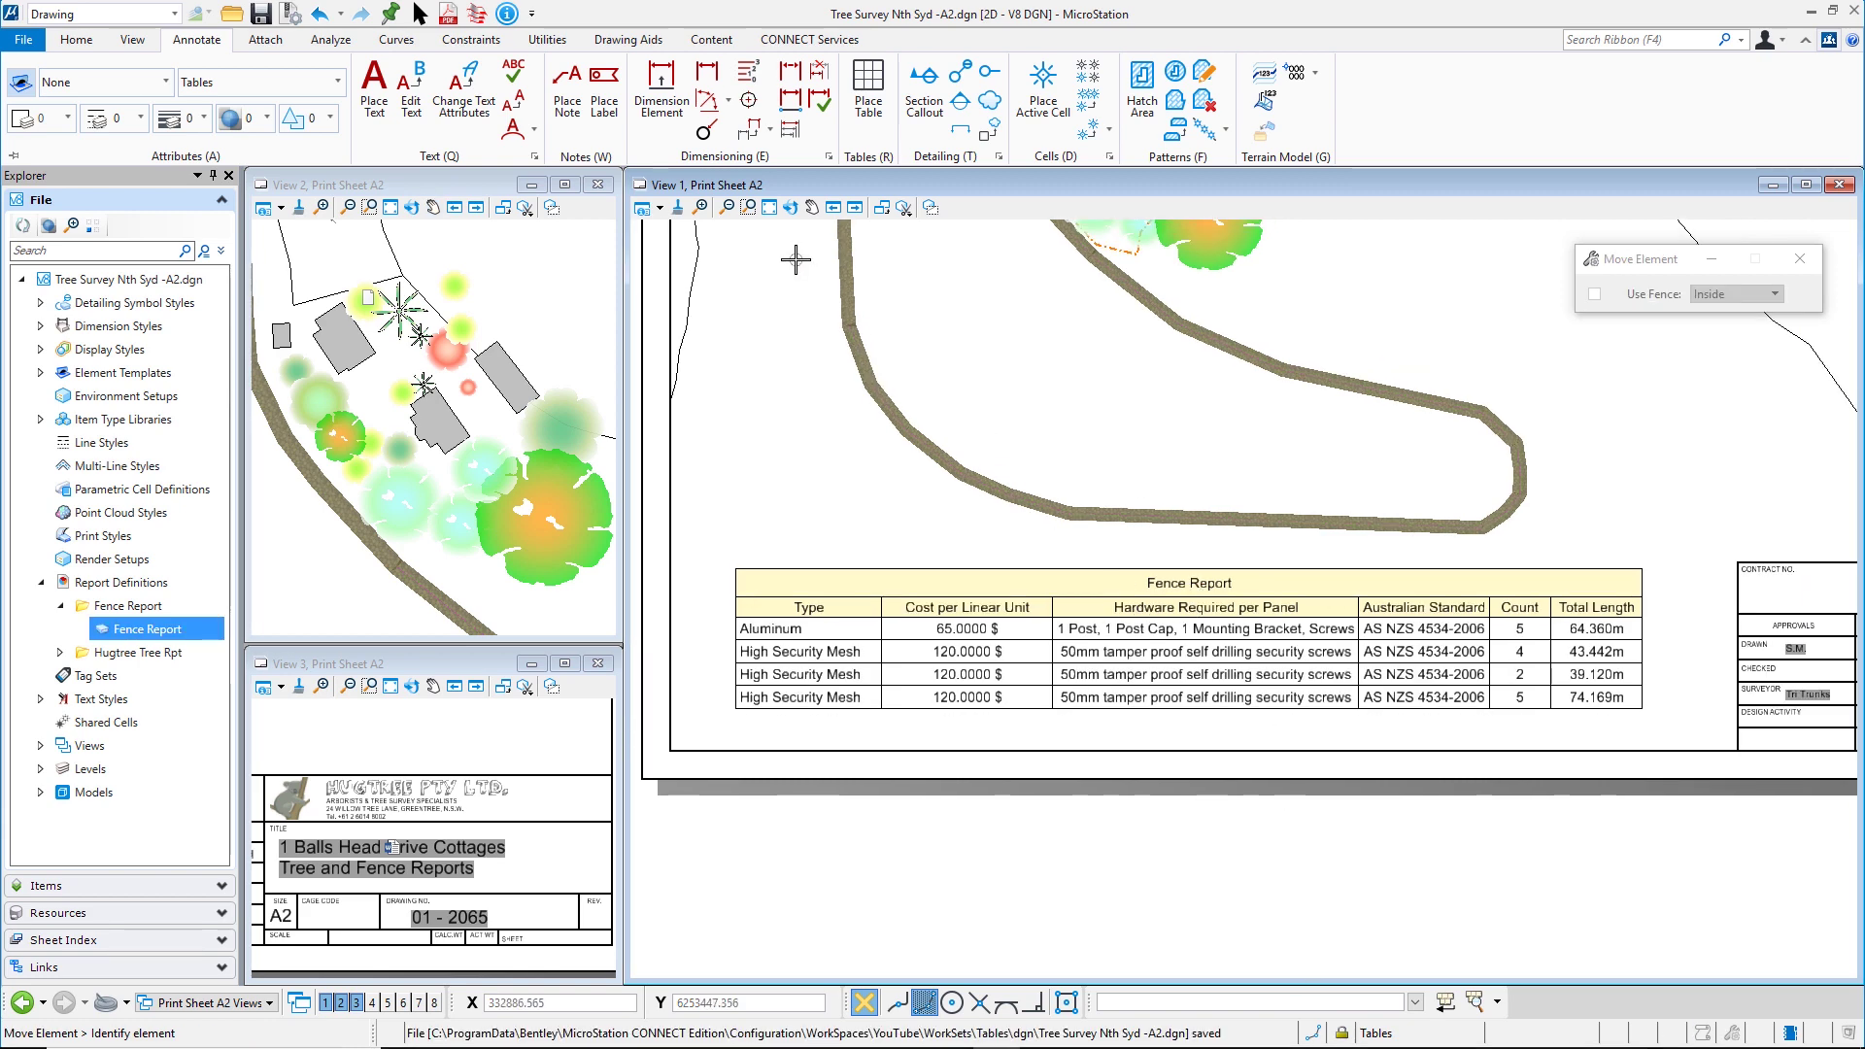
Step: Fit the entire A2 sheet, with the Tree Schedule and Fence Report tables, into View 1
click(340, 40)
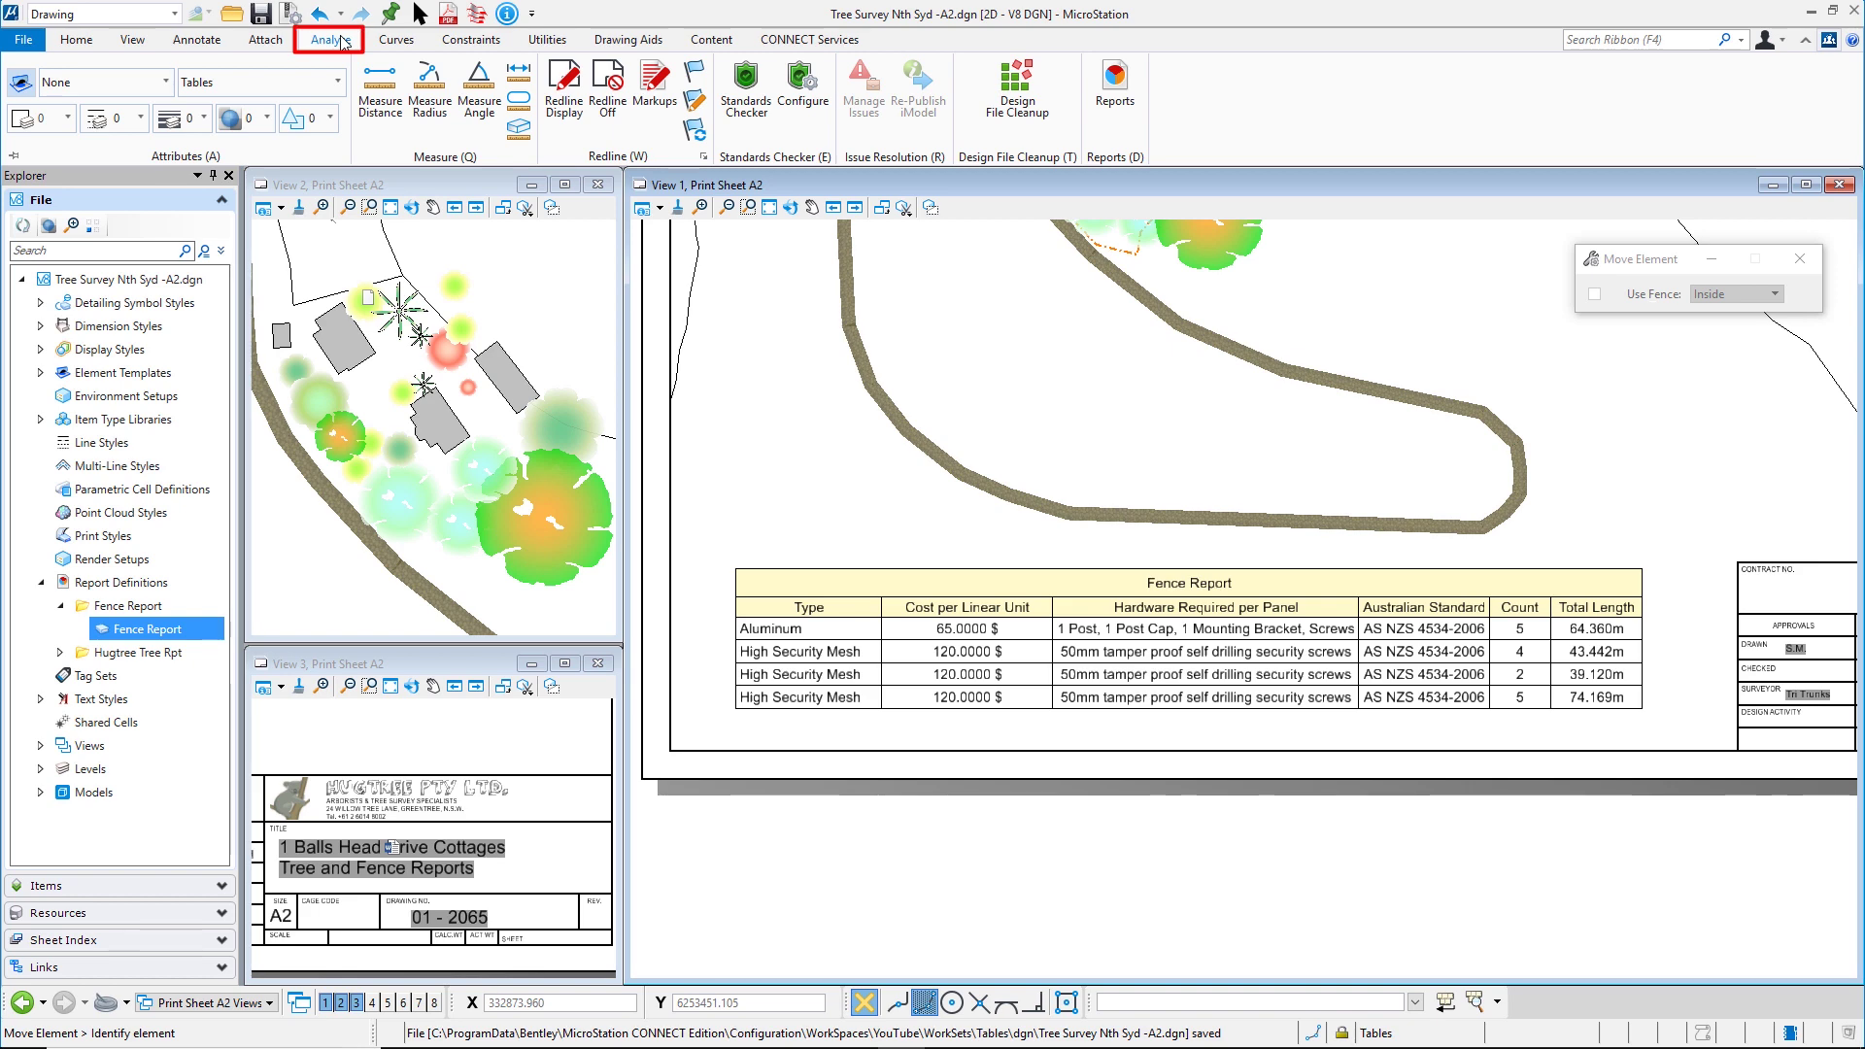
click(768, 208)
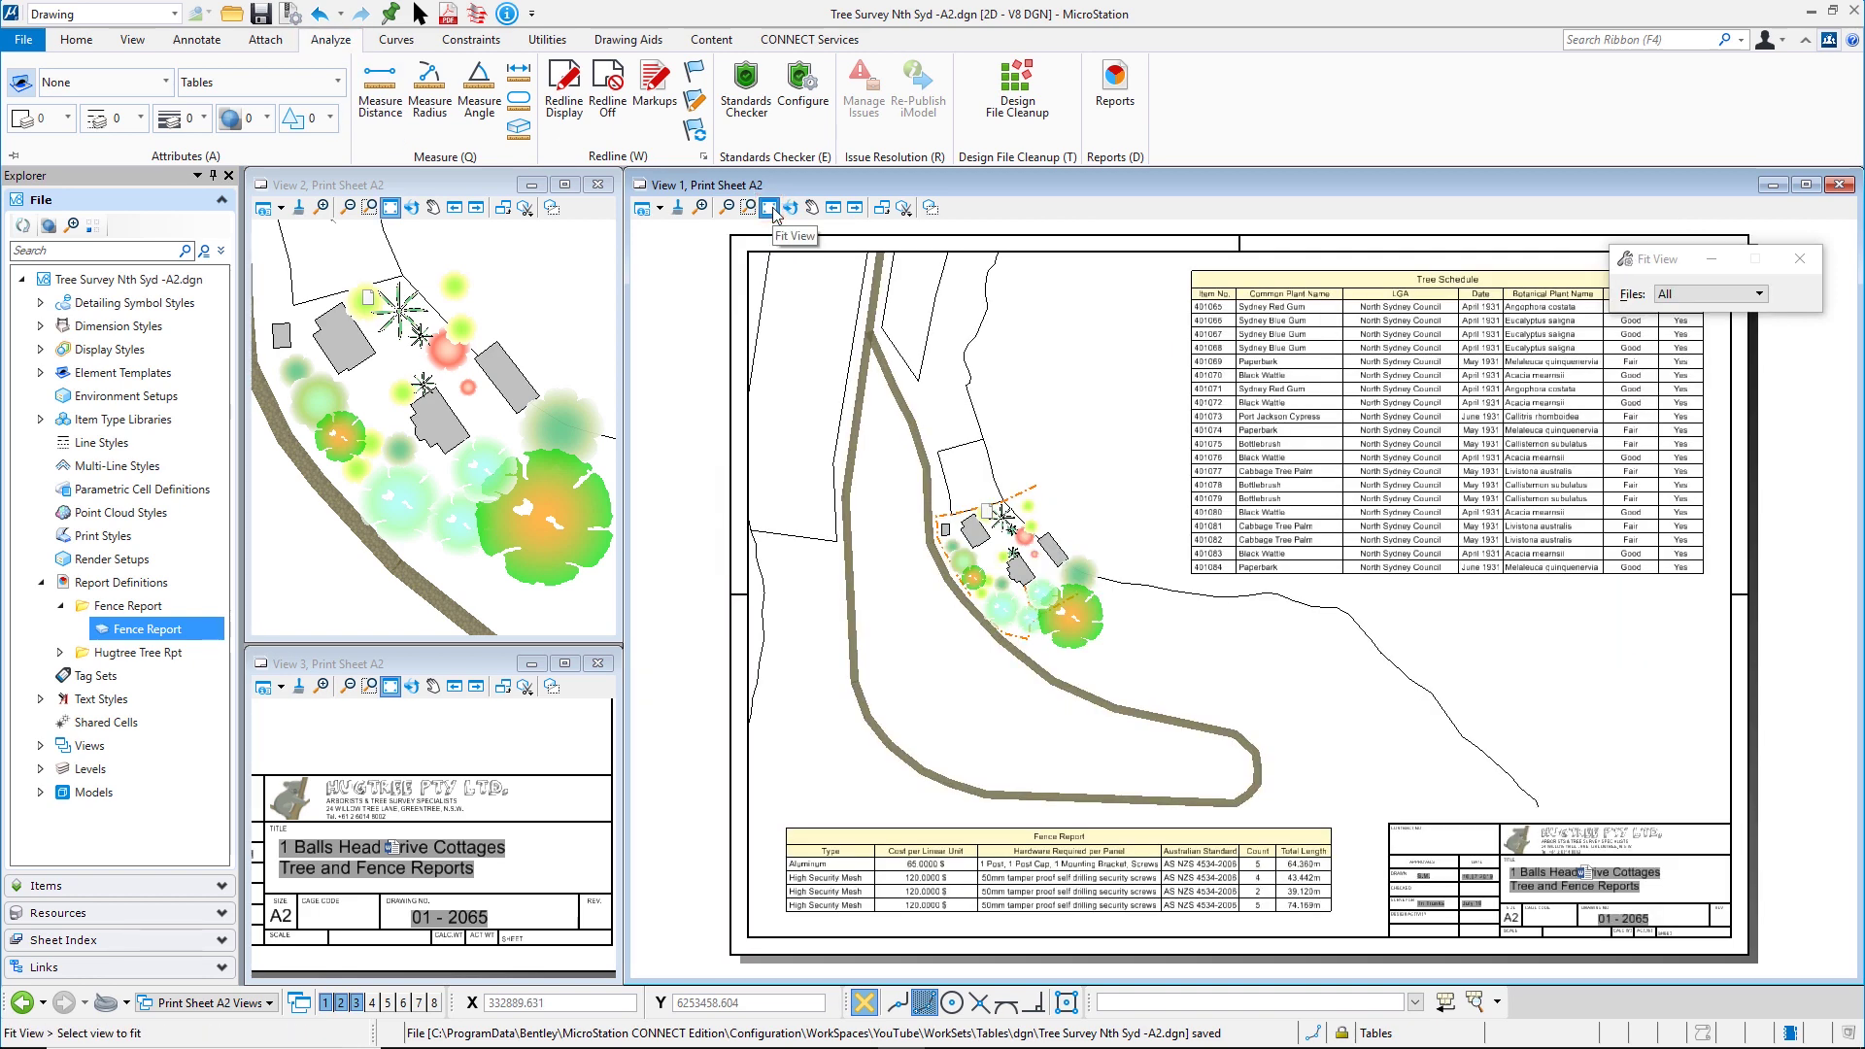
click(197, 40)
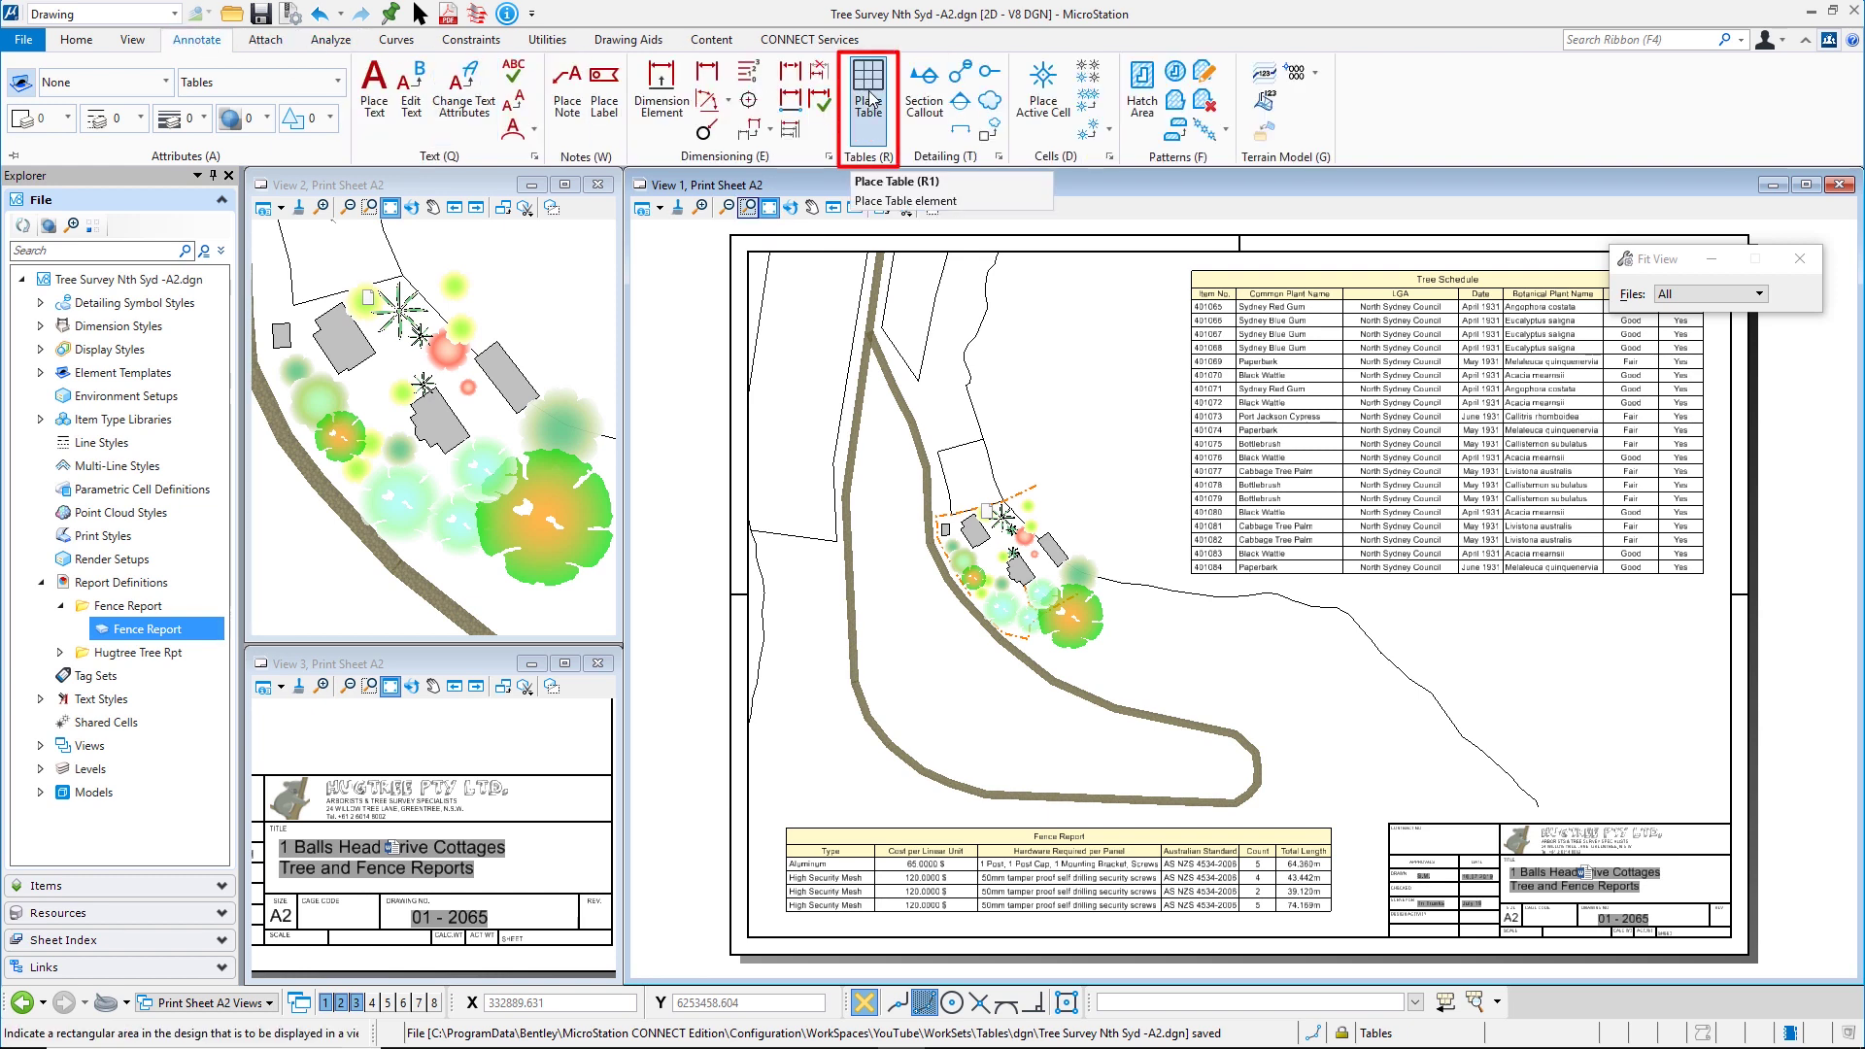